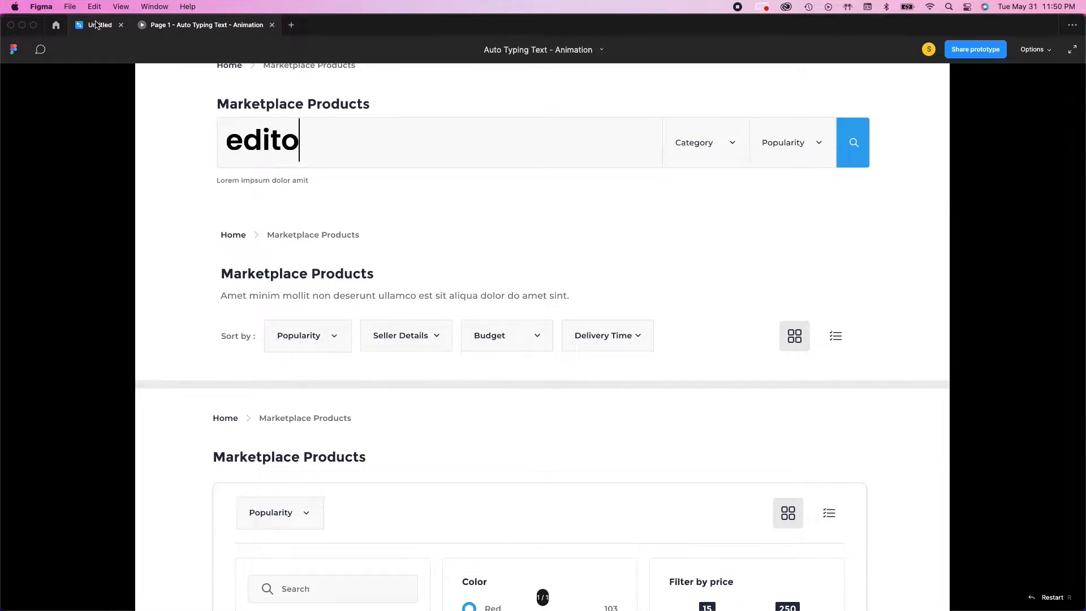
Close the prototype preview and rename the untitled file as "Looped Text - Animation"
{"action": "left_click", "coordinate": [272, 25]}
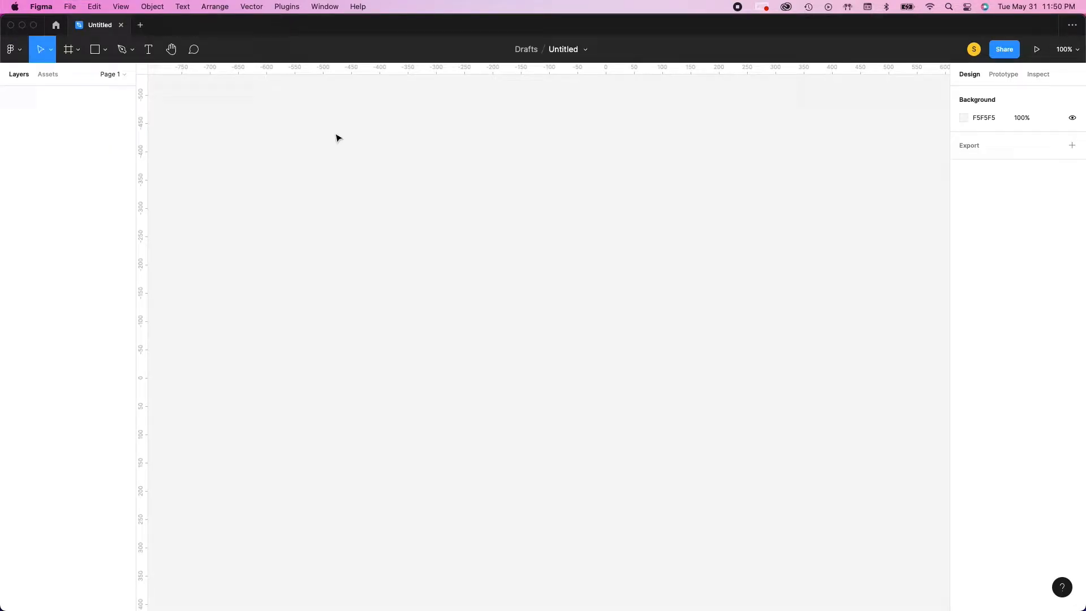
{"action": "left_click", "coordinate": [564, 50]}
{"action": "type", "text": "Looped Text - Animation"}
{"action": "key", "text": "Return"}
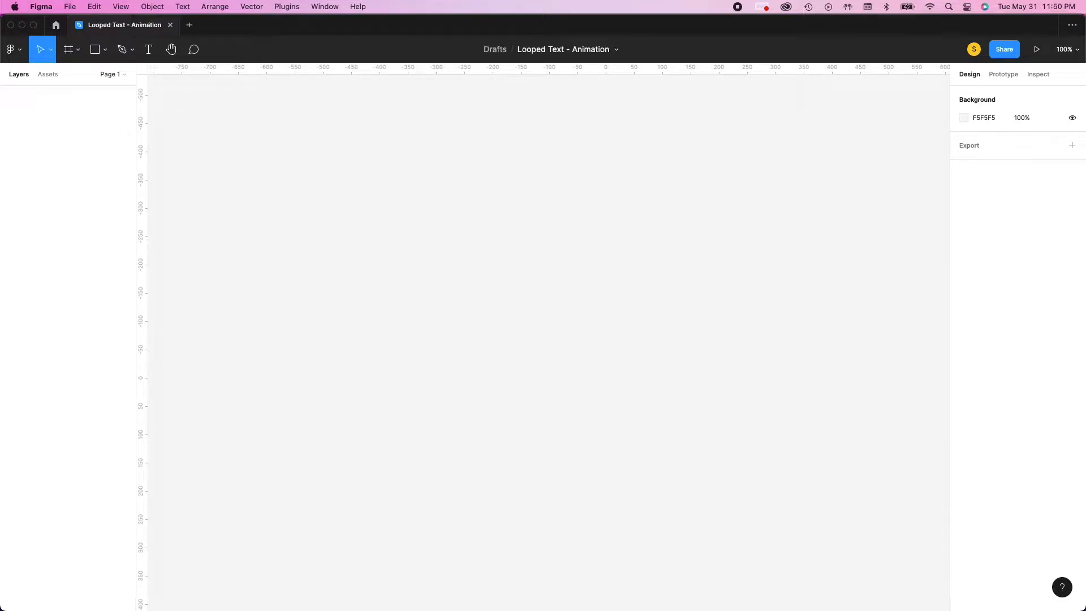
Add a text layer reading "camera" near the middle of the canvas
{"action": "key", "text": "t"}
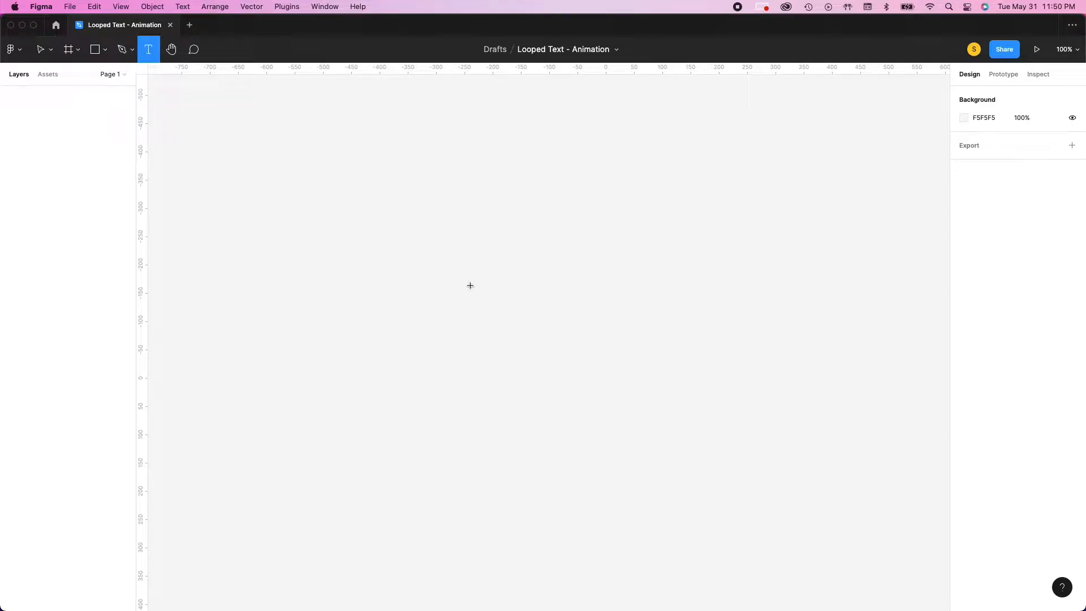
{"action": "left_click", "coordinate": [481, 285]}
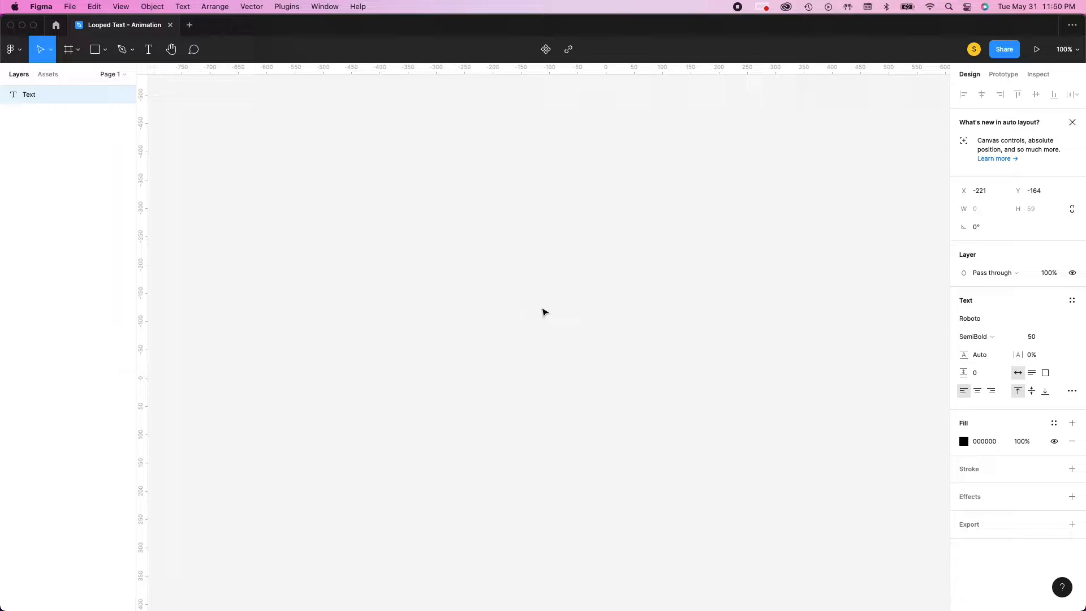
{"action": "type", "text": "ca"}
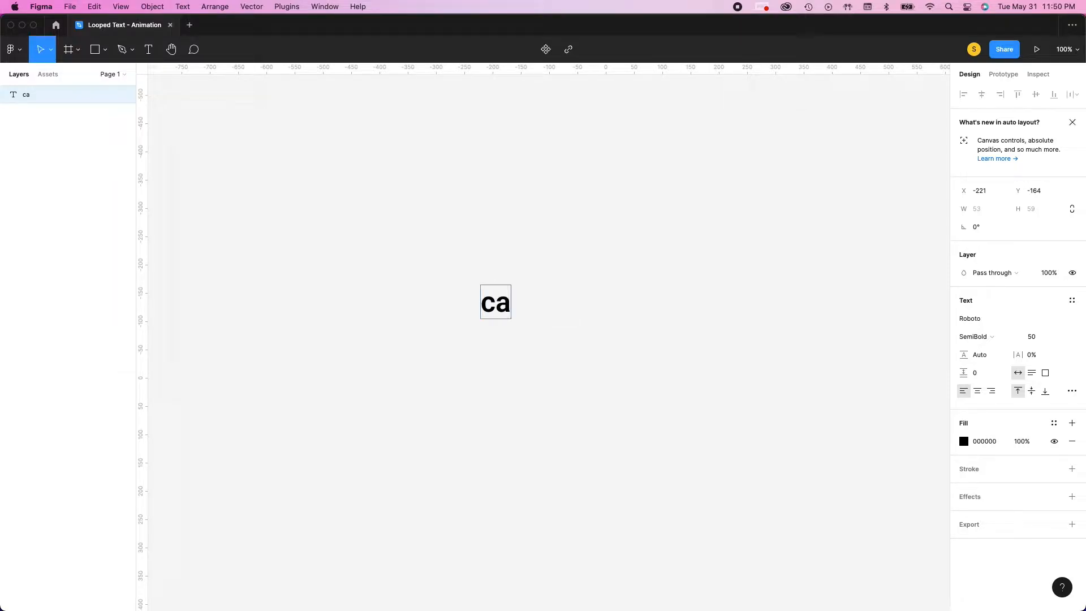
{"action": "type", "text": "mera"}
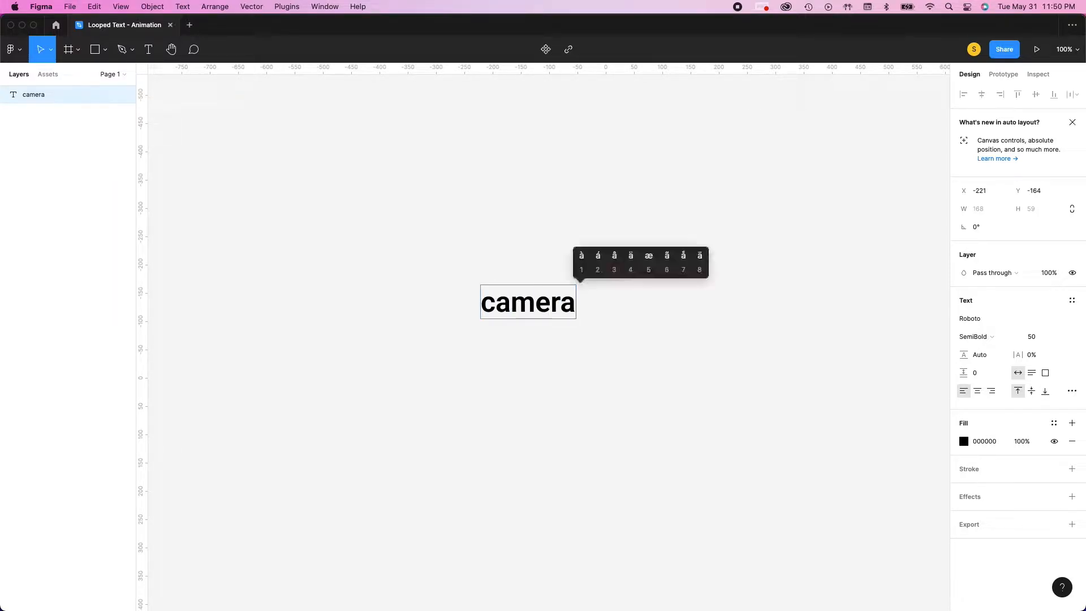
{"action": "key", "text": "BackSpace"}
{"action": "type", "text": "a"}
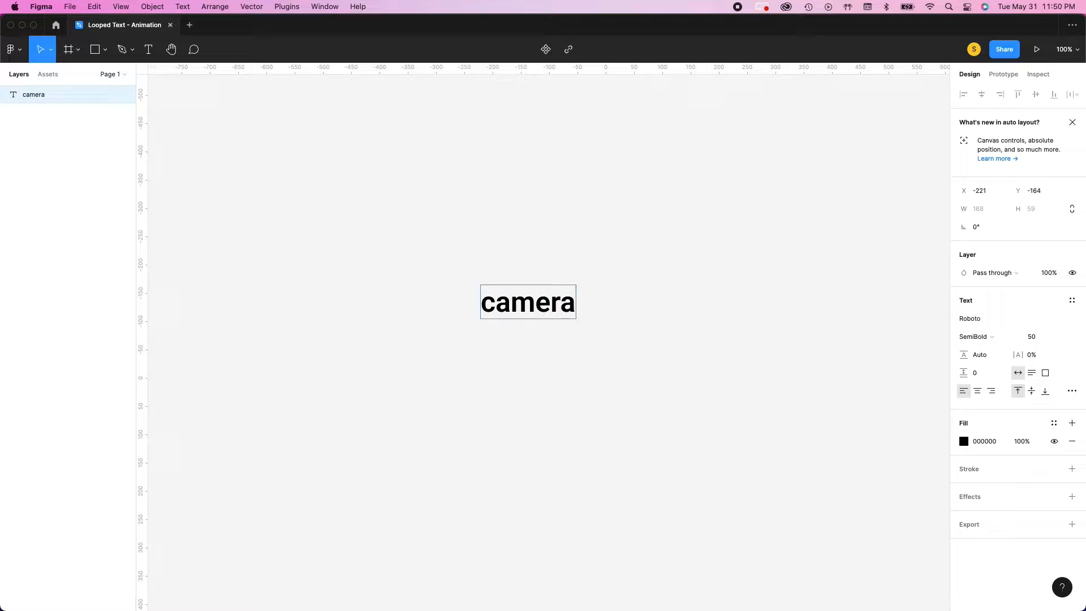
Set the whole "camera" text to the Poppins font at size 40
{"action": "key", "text": "super+a"}
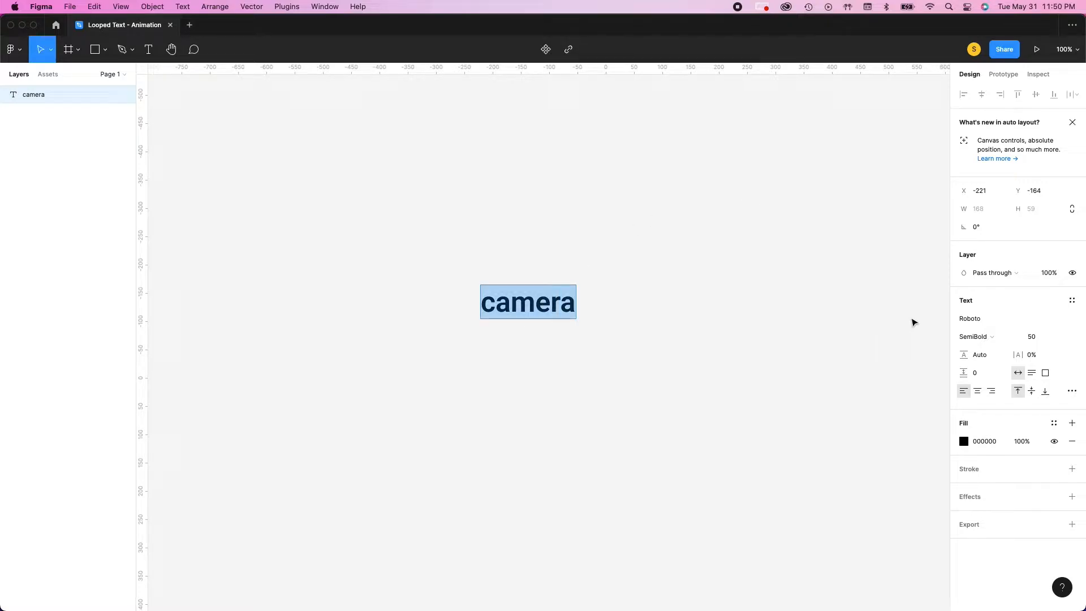
{"action": "left_click", "coordinate": [970, 321]}
{"action": "type", "text": "Poppins"}
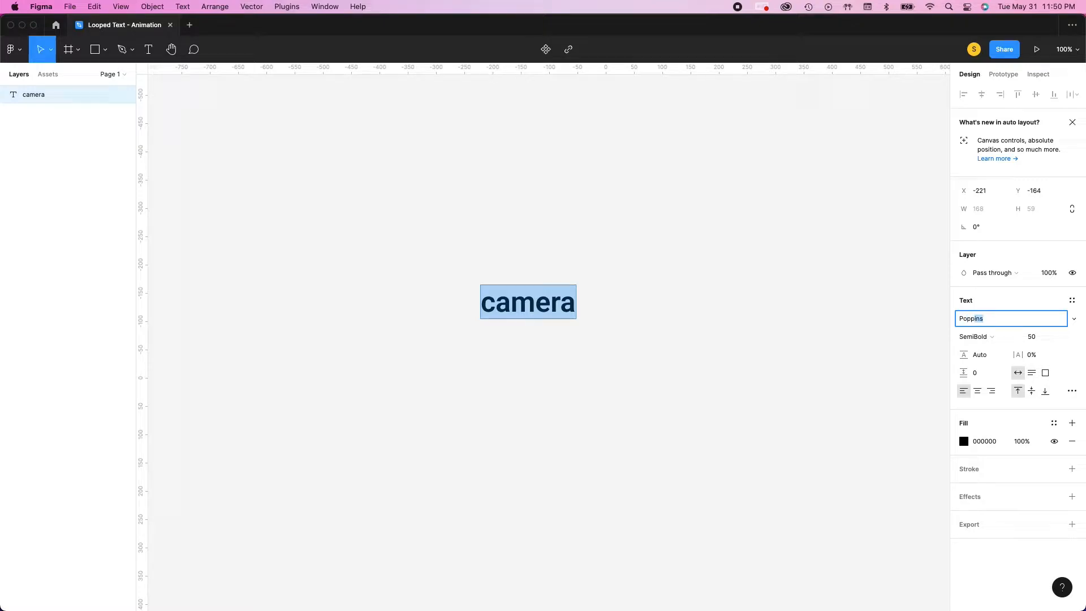
{"action": "key", "text": "Tab"}
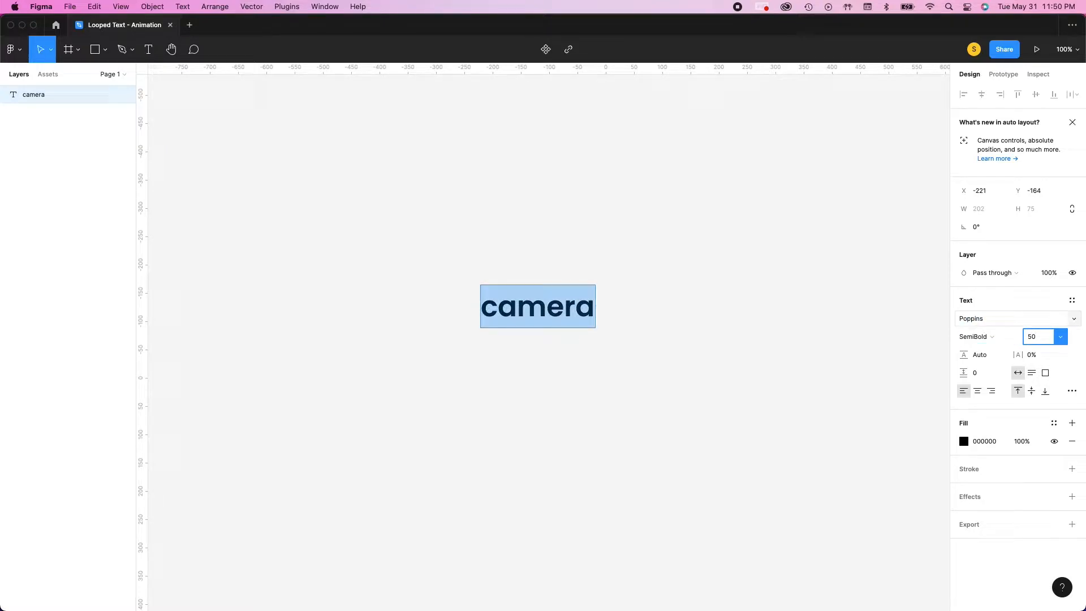
{"action": "type", "text": "40"}
{"action": "key", "text": "Return"}
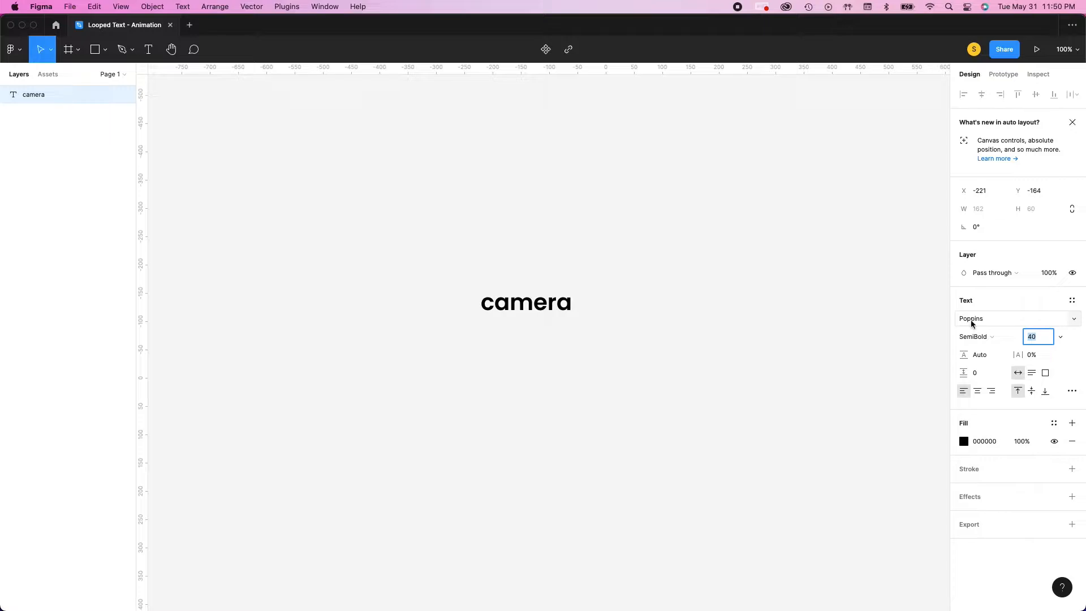
{"action": "left_click", "coordinate": [662, 346]}
Draw a 162 × 60 rectangle covering the "camera" text's bounding box and place it beneath the text layer
{"action": "left_click_drag", "start_coordinate": [444, 207], "coordinate": [639, 398]}
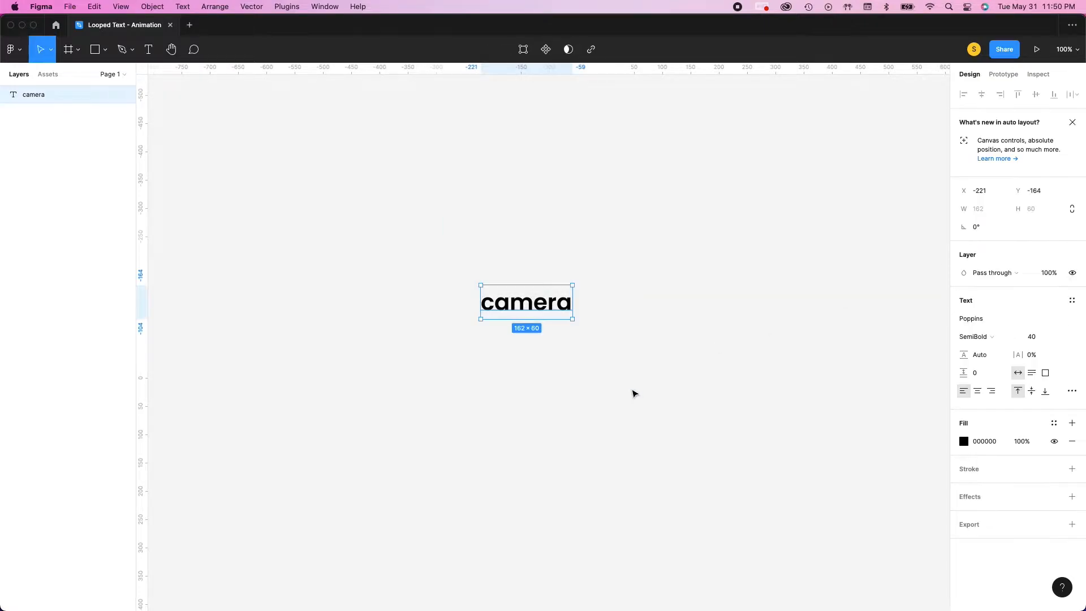
{"action": "scroll", "coordinate": [604, 376], "scroll_direction": "up", "scroll_amount": 5}
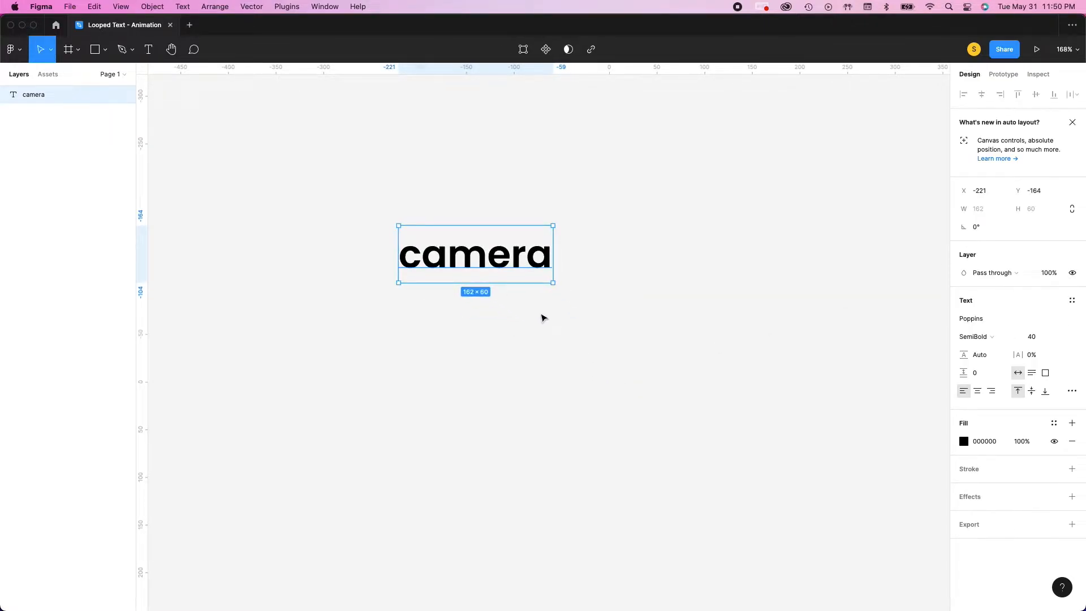
{"action": "key", "text": "shift+1"}
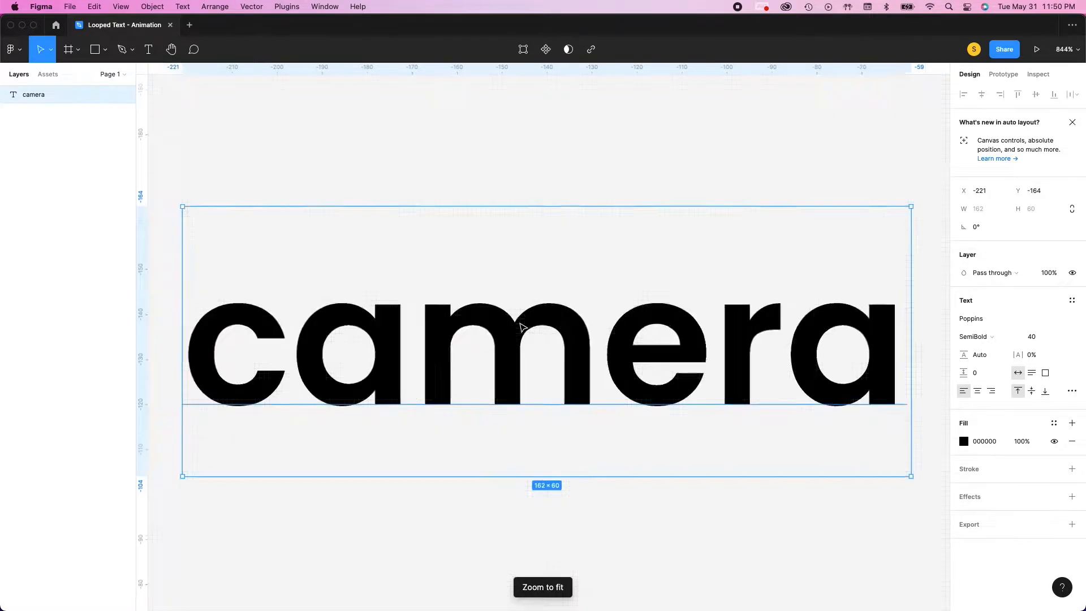
{"action": "scroll", "coordinate": [521, 327], "scroll_direction": "down", "scroll_amount": 3}
{"action": "left_click", "coordinate": [817, 356]}
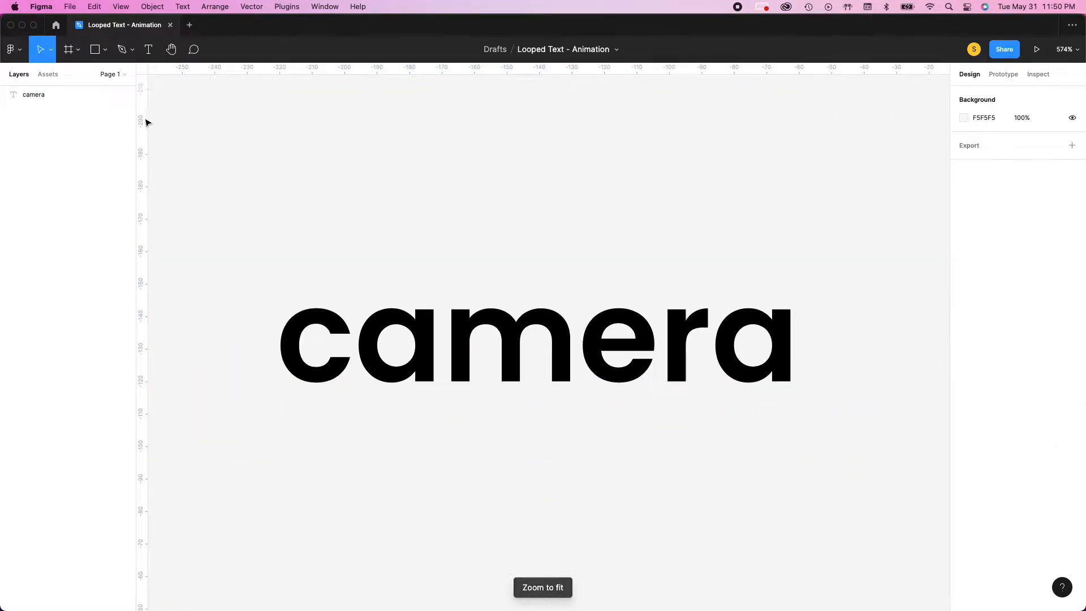
{"action": "key", "text": "r"}
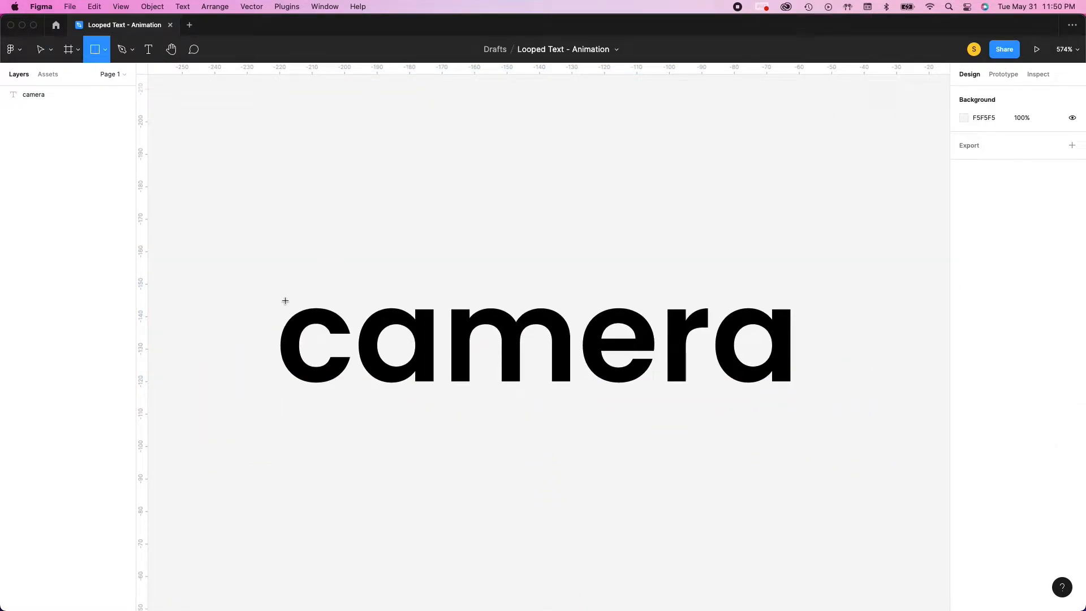
{"action": "left_click", "coordinate": [58, 98]}
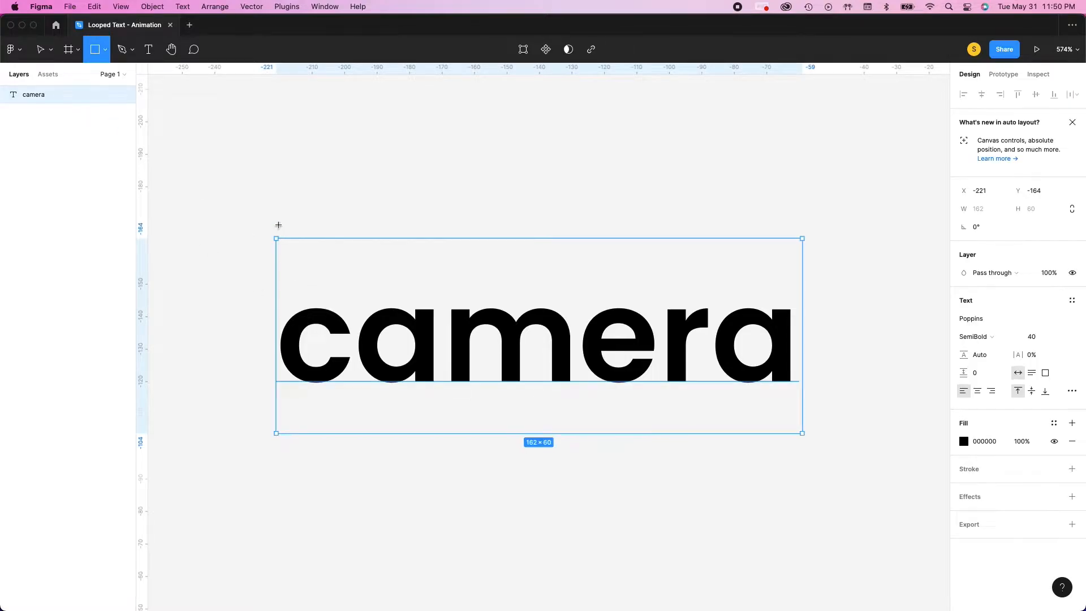
{"action": "left_click_drag", "start_coordinate": [280, 249], "coordinate": [802, 434]}
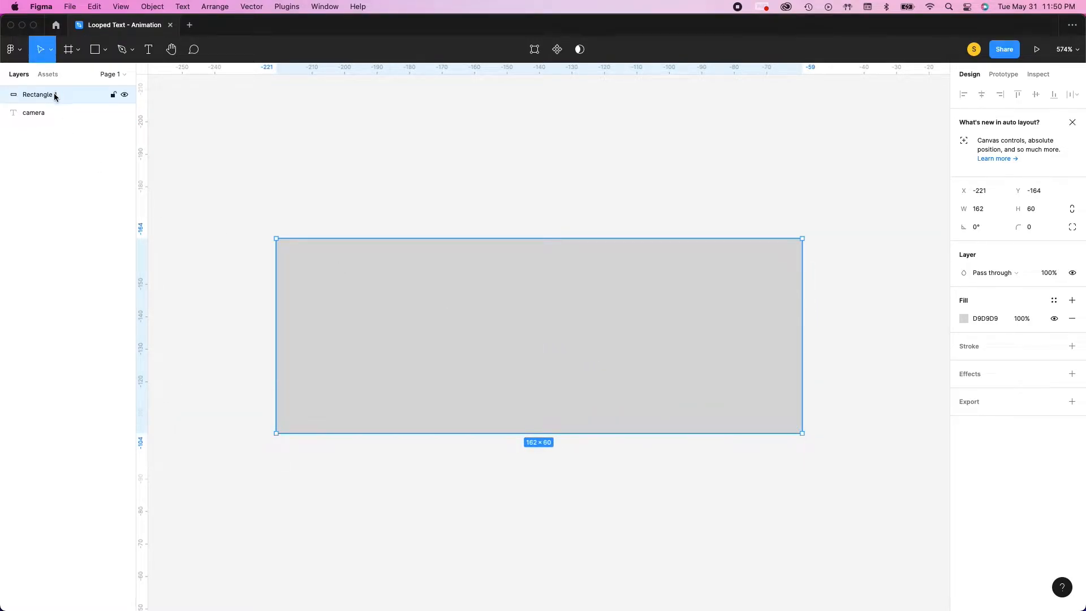
{"action": "left_click_drag", "start_coordinate": [54, 94], "coordinate": [58, 136]}
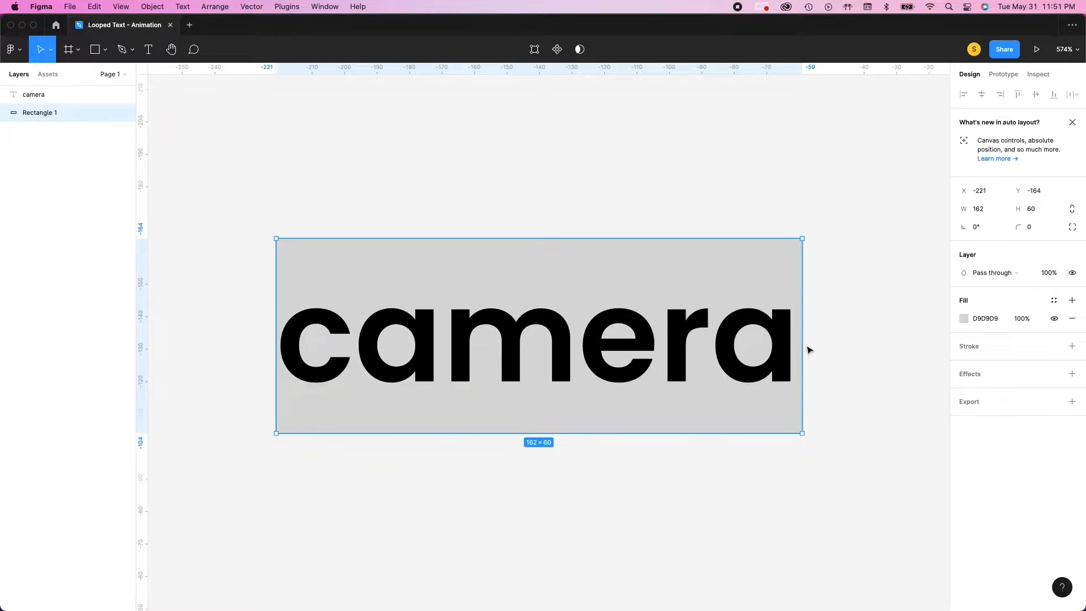
Use the full-width rectangle as a mask for the "camera" text
{"action": "left_click_drag", "start_coordinate": [803, 344], "coordinate": [364, 389]}
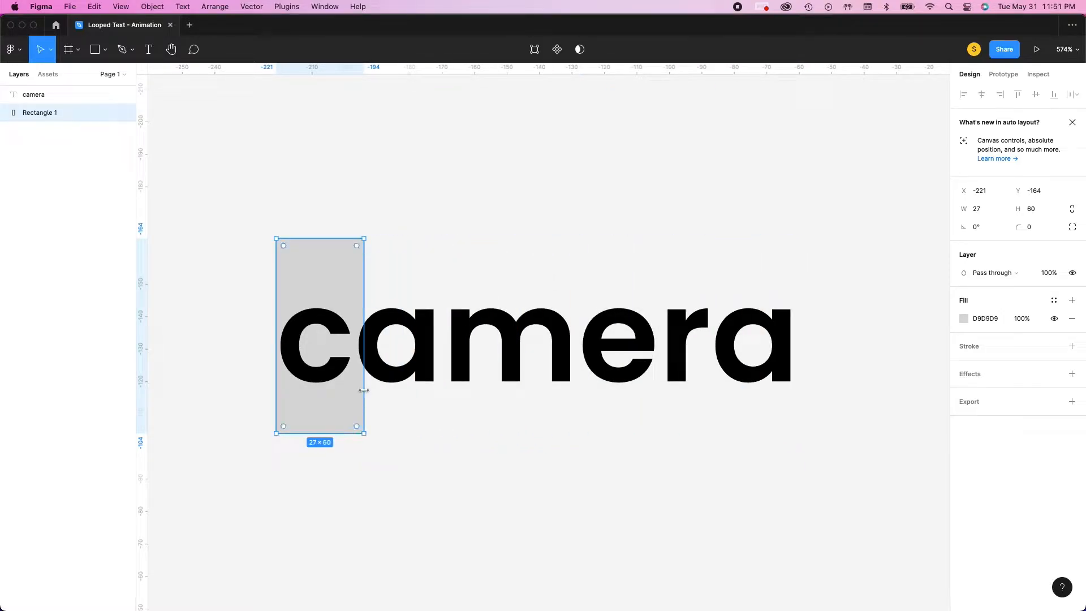
{"action": "key", "text": "super+z"}
{"action": "left_click_drag", "start_coordinate": [307, 134], "coordinate": [777, 560]}
{"action": "right_click", "coordinate": [638, 358]}
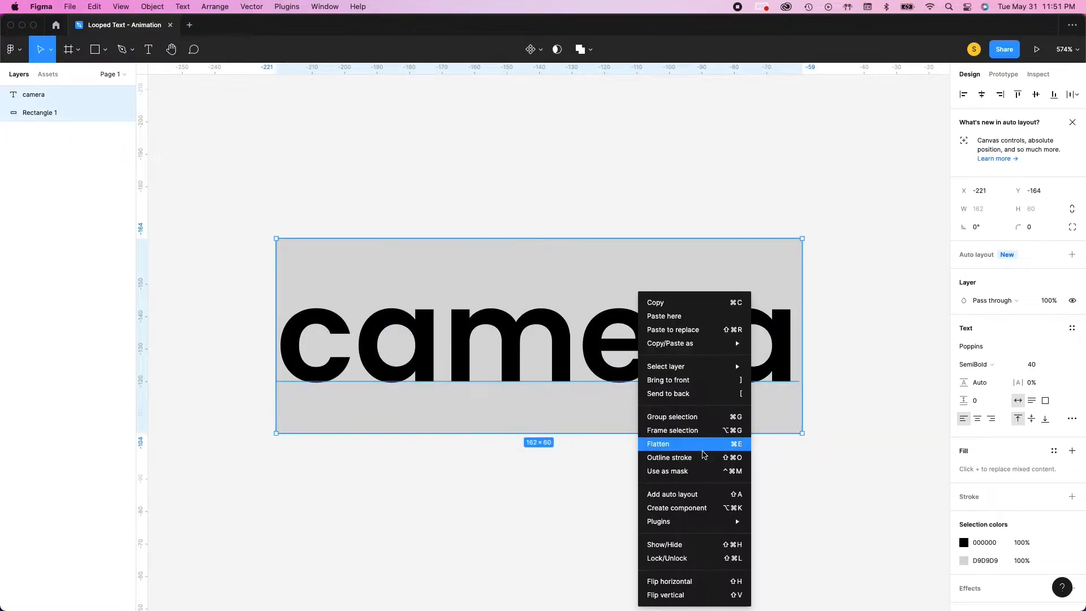
{"action": "left_click", "coordinate": [701, 472]}
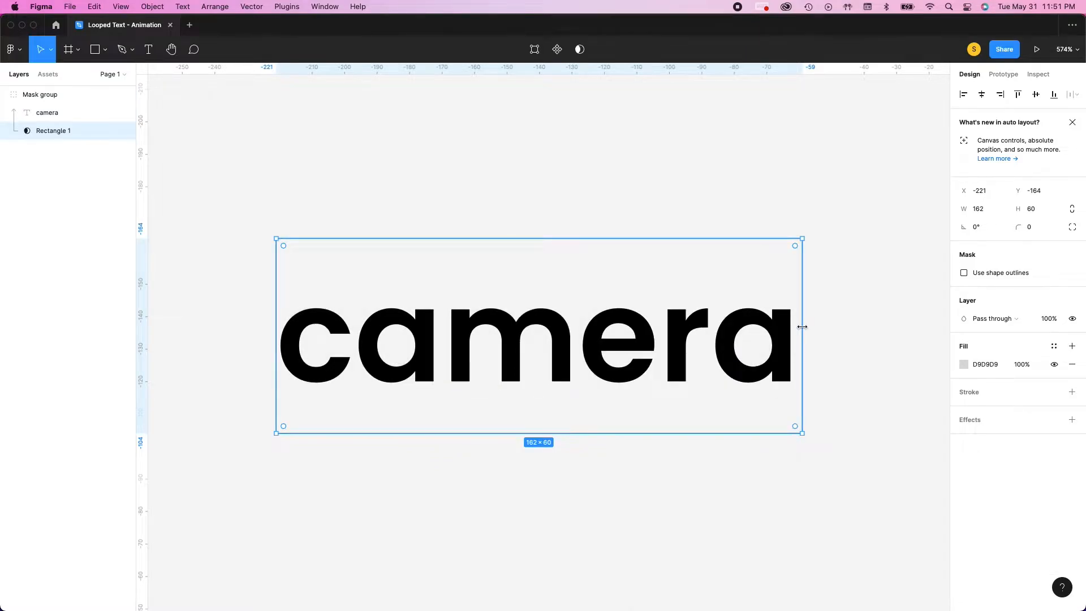
Narrow the mask rectangle to a width of 25 so that it reveals only the letter "c"
{"action": "left_click_drag", "start_coordinate": [803, 327], "coordinate": [358, 357]}
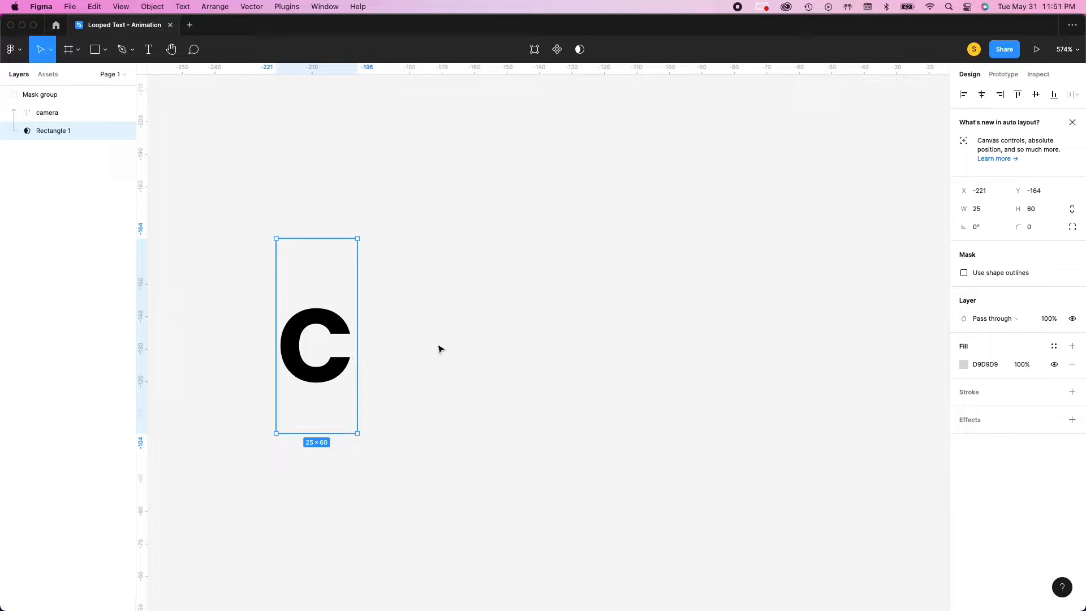
{"action": "left_click", "coordinate": [311, 164]}
{"action": "left_click_drag", "start_coordinate": [194, 126], "coordinate": [514, 473]}
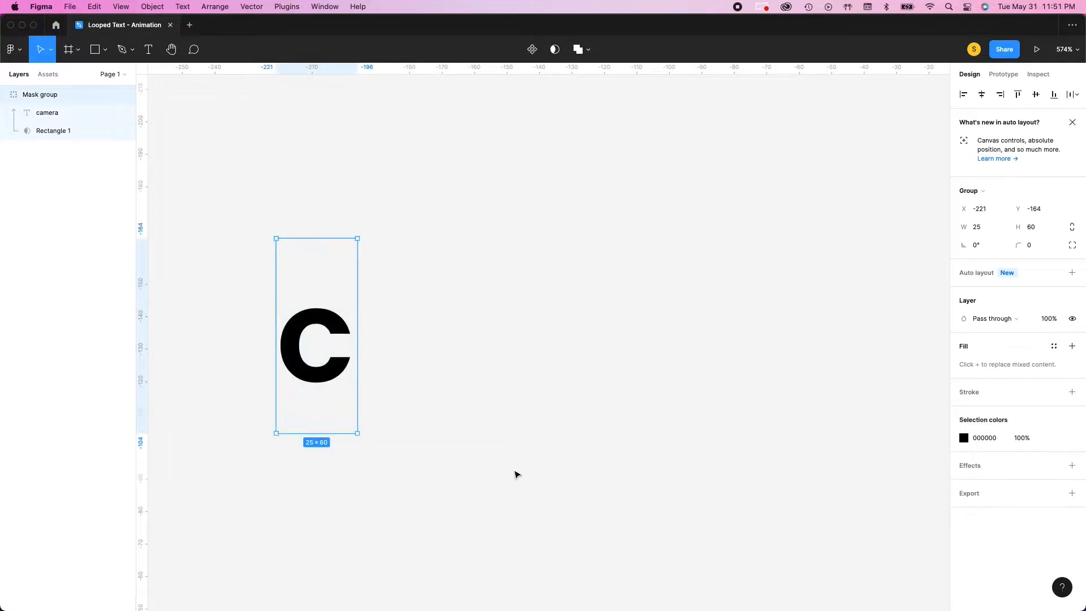
{"action": "left_click", "coordinate": [515, 473]}
Draw a vertical line about 50.5 high with the Pen tool just right of the "c", inside the mask group
{"action": "left_click", "coordinate": [328, 292]}
{"action": "scroll", "coordinate": [360, 280], "scroll_direction": "up", "scroll_amount": 5}
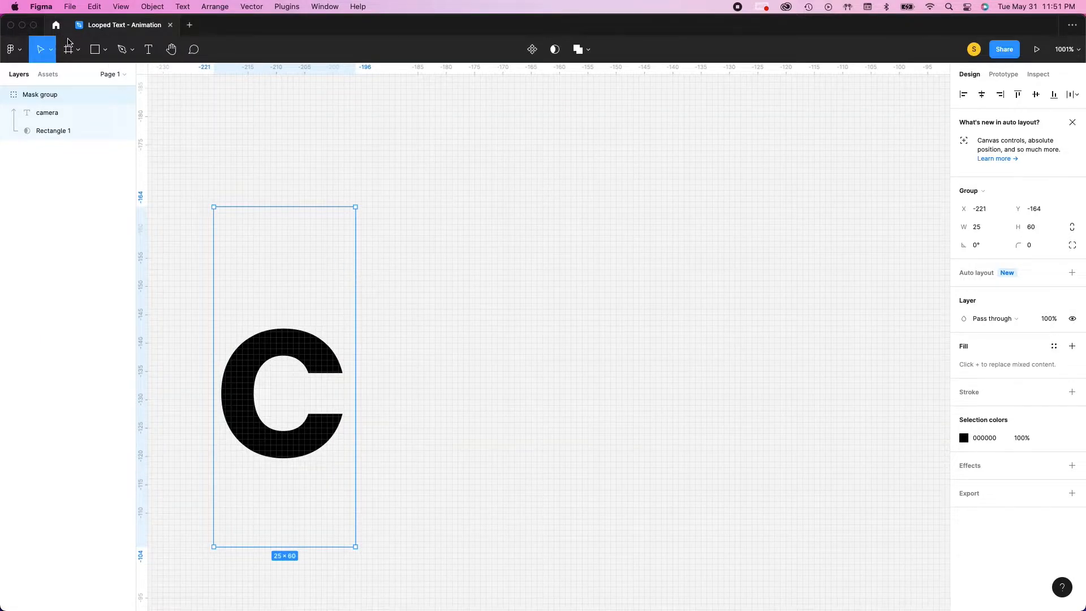
{"action": "left_click", "coordinate": [122, 53]}
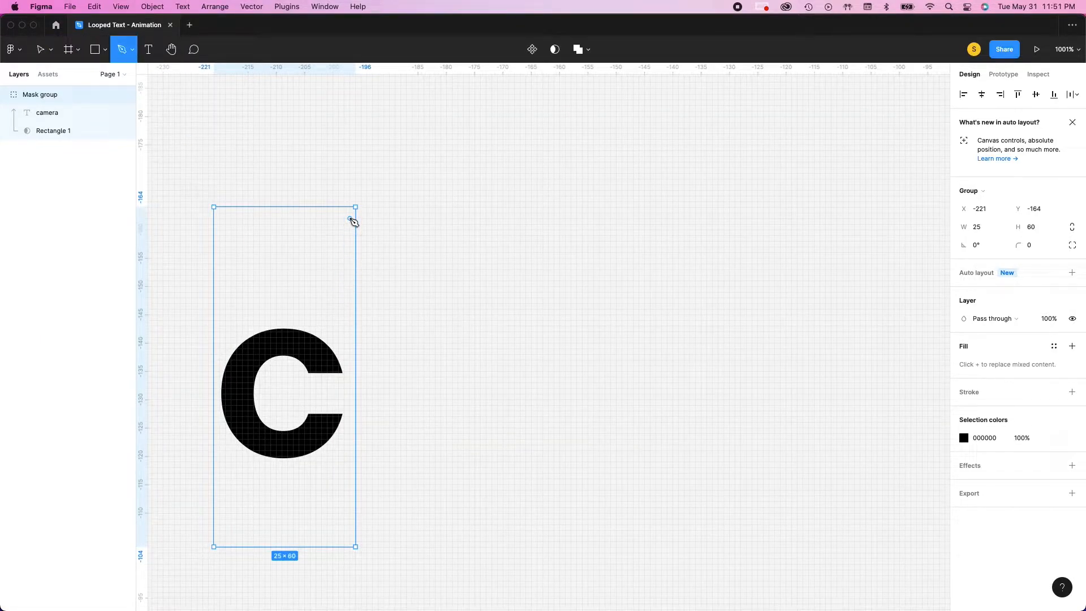
{"action": "left_click", "coordinate": [350, 219]}
{"action": "left_click", "coordinate": [368, 506], "text": "shift"}
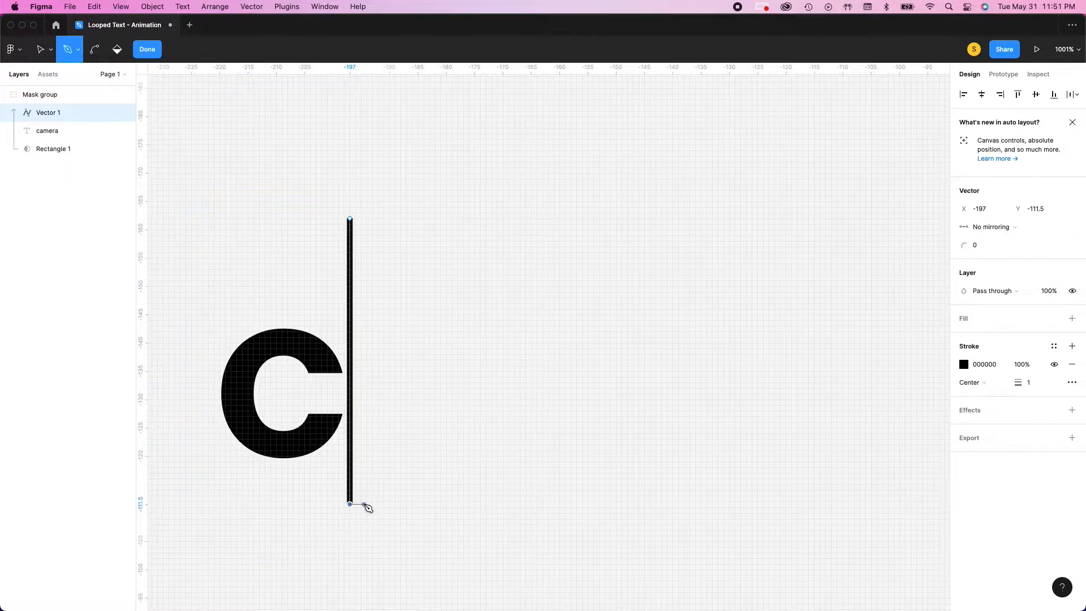
{"action": "key", "text": "Escape"}
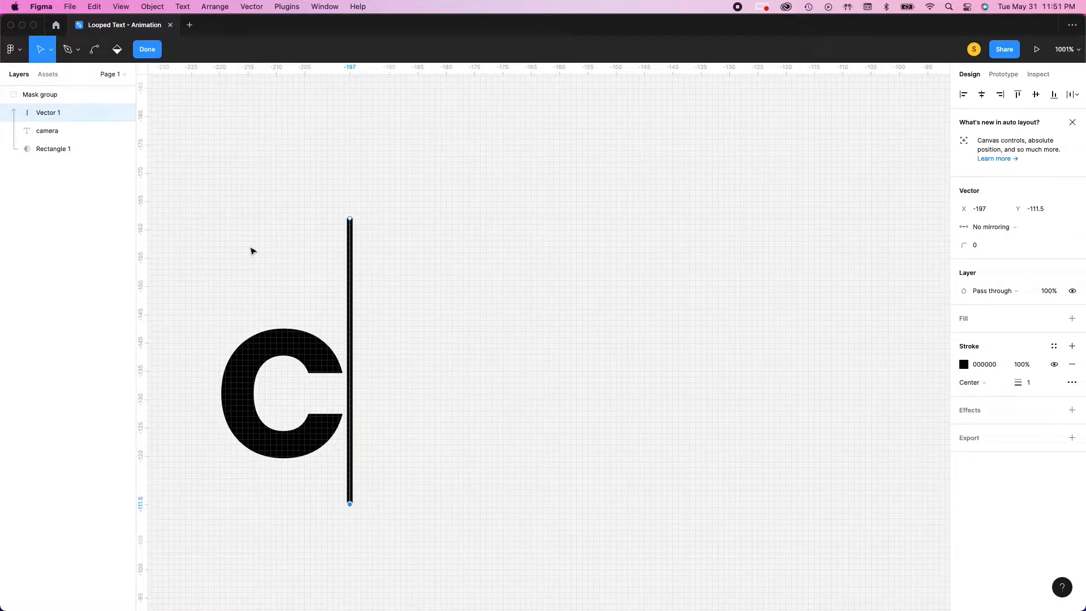
{"action": "left_click", "coordinate": [147, 51]}
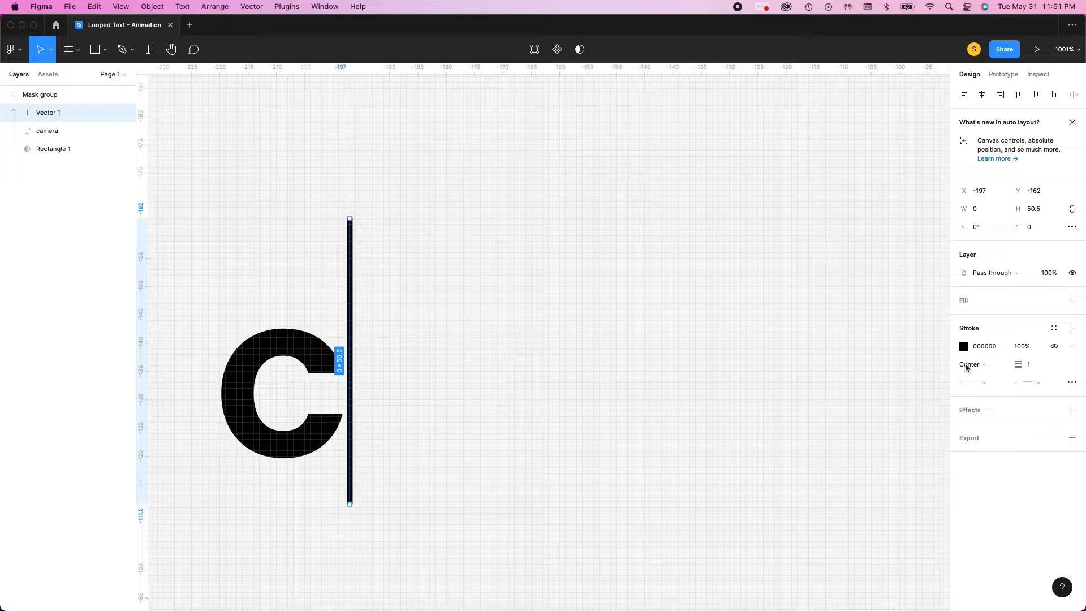
Set the vertical line's stroke weight to 2 and give it Round ends
{"action": "left_click", "coordinate": [1033, 367]}
{"action": "type", "text": "2"}
{"action": "key", "text": "Return"}
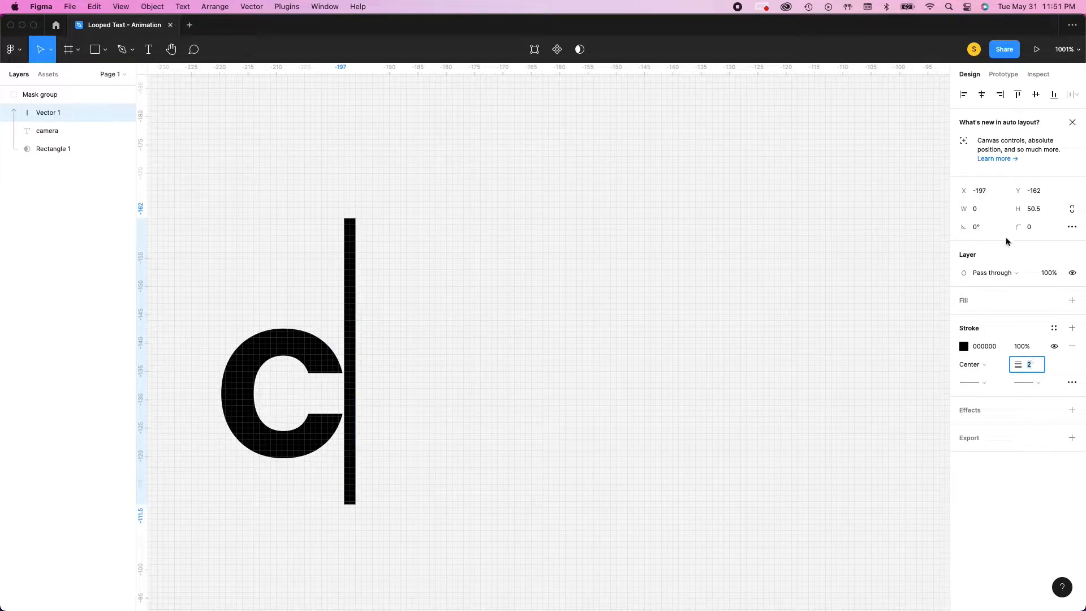
{"action": "left_click", "coordinate": [973, 382]}
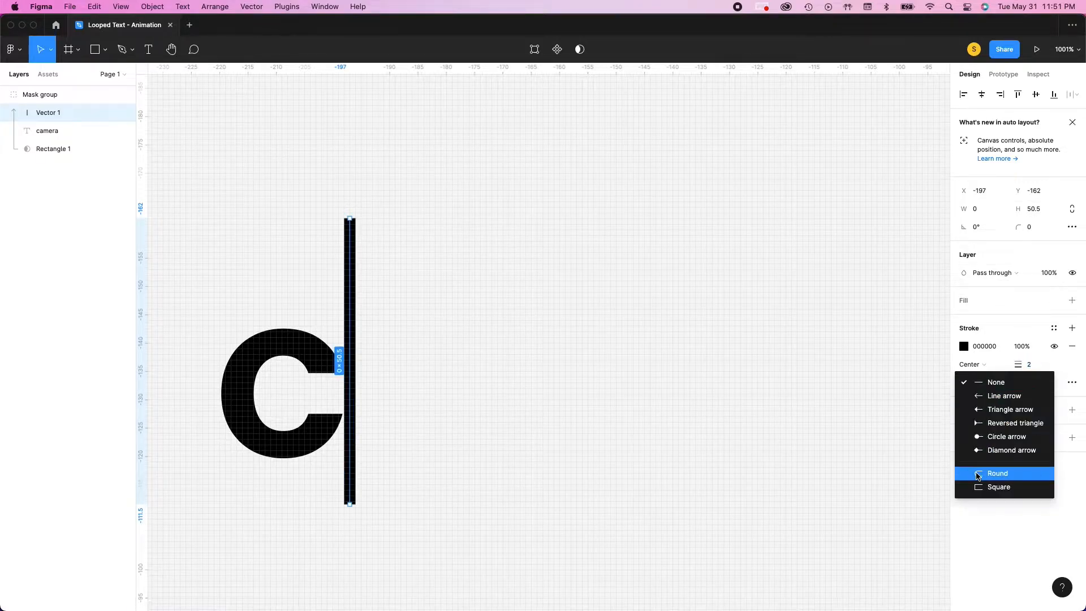
{"action": "left_click", "coordinate": [977, 475]}
Set the vertical line's height to 45 and deselect it
{"action": "left_click", "coordinate": [1039, 209]}
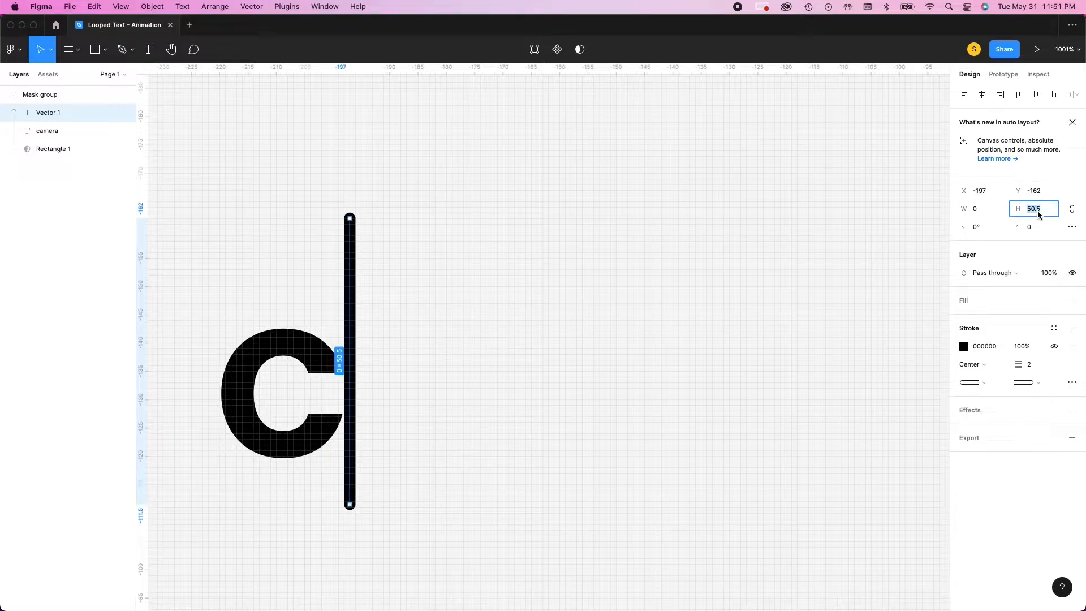
{"action": "type", "text": "45"}
{"action": "key", "text": "Return"}
{"action": "left_click", "coordinate": [703, 469]}
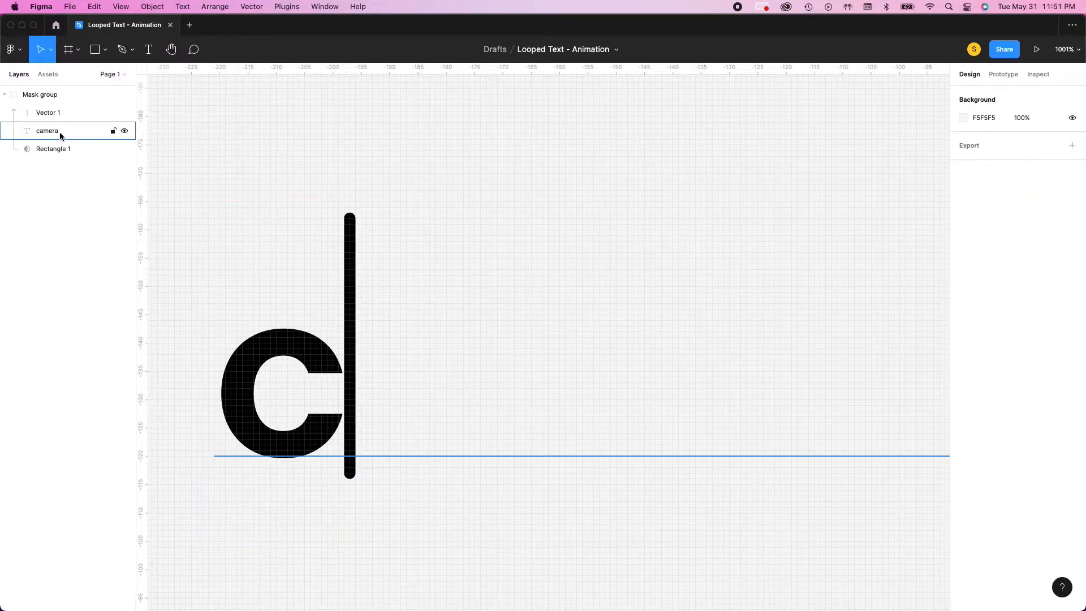
Try moving the vertical line farther right of the "c", beyond the mask, and undo the move
{"action": "left_click", "coordinate": [54, 116]}
{"action": "left_click_drag", "start_coordinate": [349, 273], "coordinate": [440, 291]}
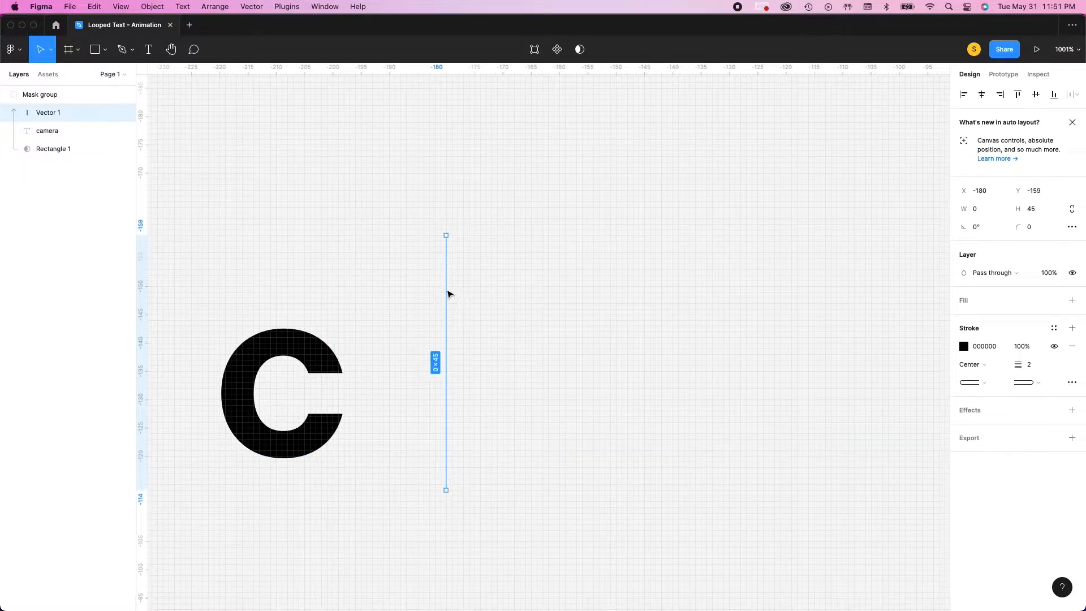
{"action": "key", "text": "ctrl+z"}
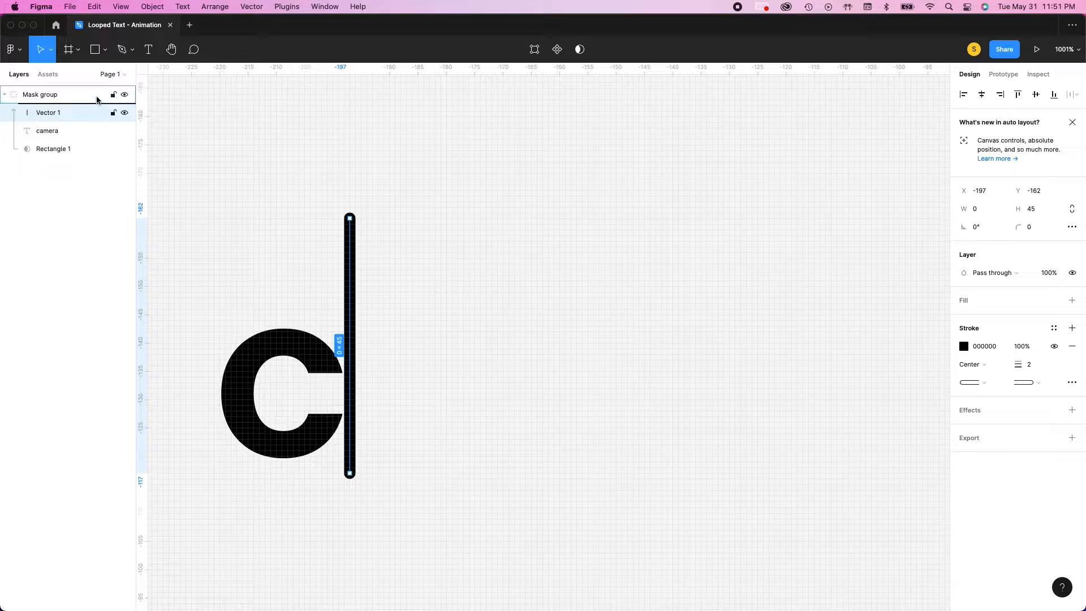
Move the vertical line out of the mask group and place it right of the "c" at X -190, Y -152
{"action": "left_click_drag", "start_coordinate": [96, 92], "coordinate": [95, 90]}
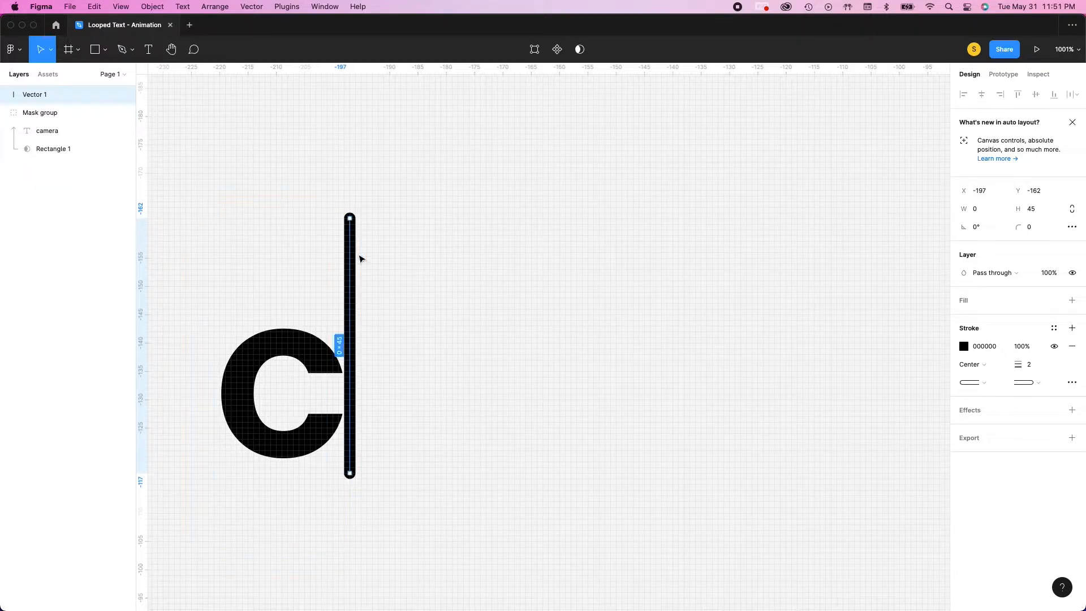
{"action": "left_click_drag", "start_coordinate": [352, 268], "coordinate": [391, 325]}
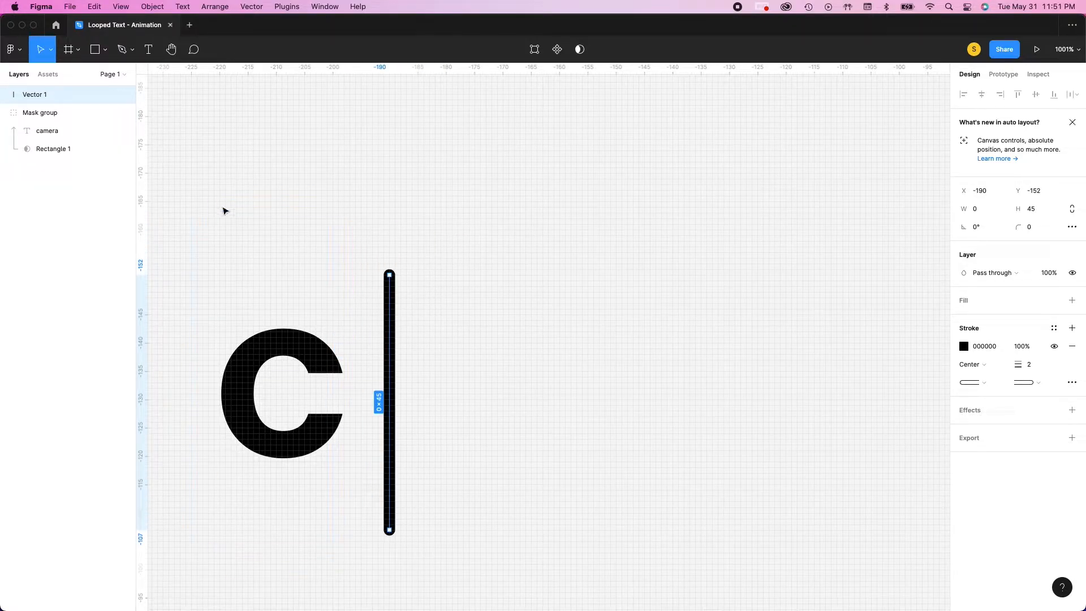
Align the vertical line and the mask group by their vertical centers and right edges
{"action": "left_click_drag", "start_coordinate": [192, 156], "coordinate": [444, 548]}
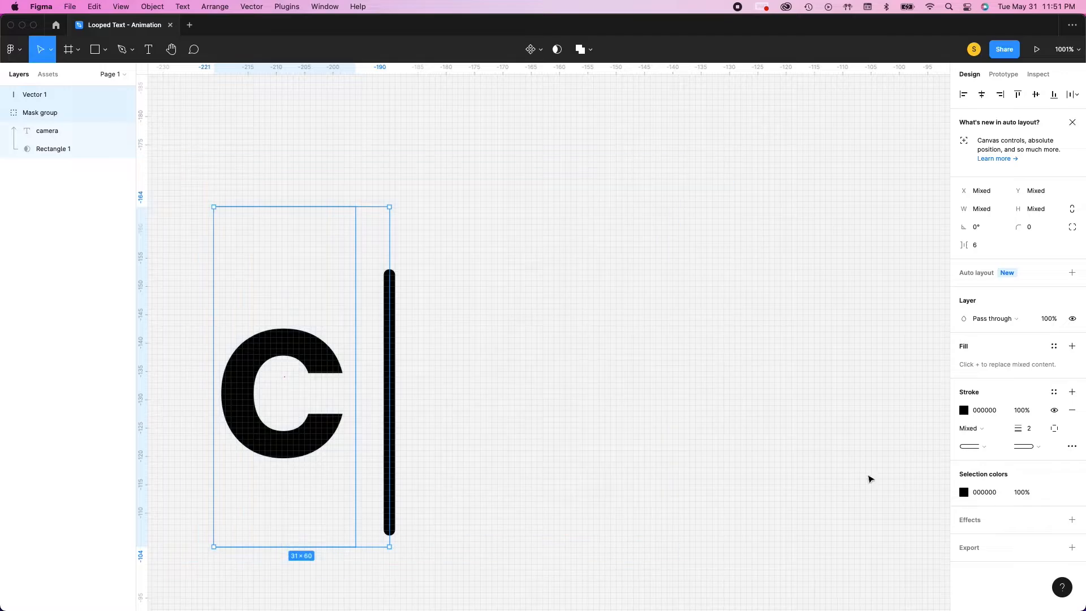
{"action": "left_click", "coordinate": [1037, 99]}
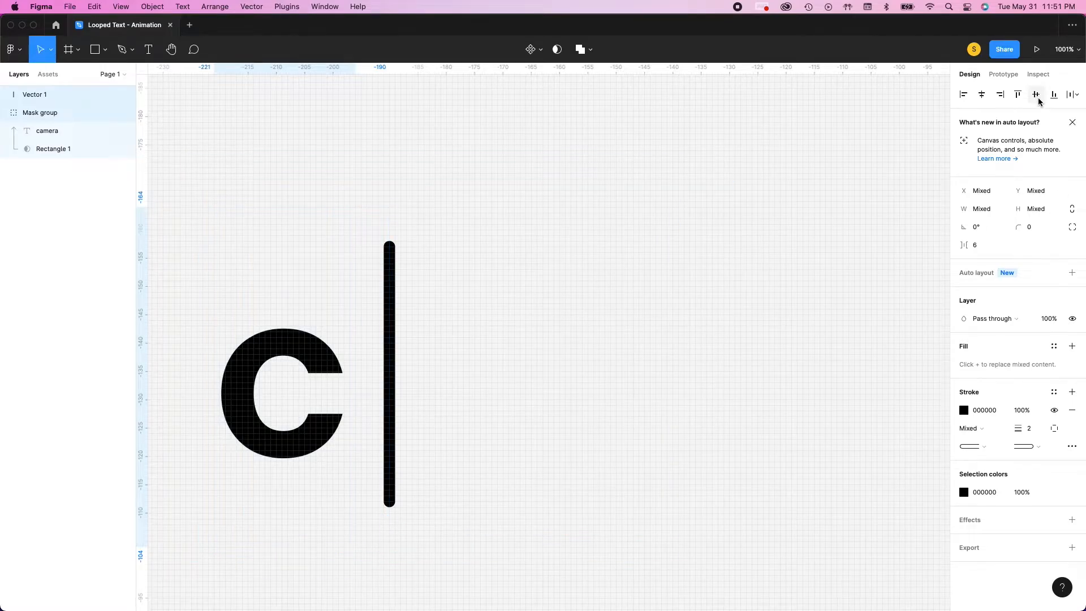
{"action": "left_click", "coordinate": [1001, 96]}
{"action": "left_click", "coordinate": [234, 149]}
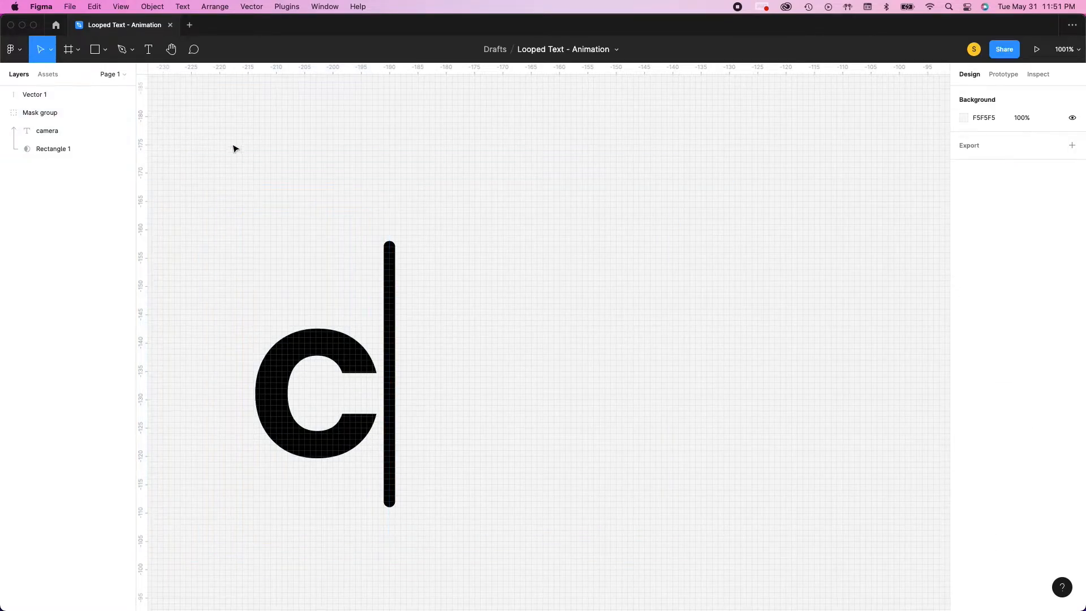
{"action": "left_click_drag", "start_coordinate": [203, 168], "coordinate": [550, 564]}
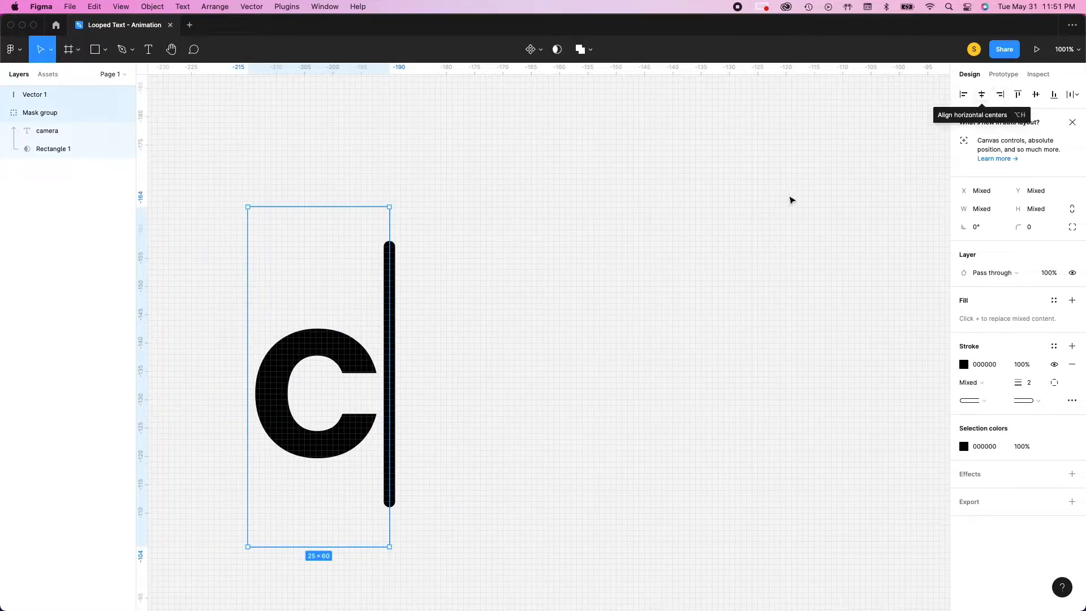
{"action": "left_click", "coordinate": [751, 208]}
{"action": "left_click_drag", "start_coordinate": [286, 184], "coordinate": [626, 582]}
{"action": "left_click", "coordinate": [540, 369]}
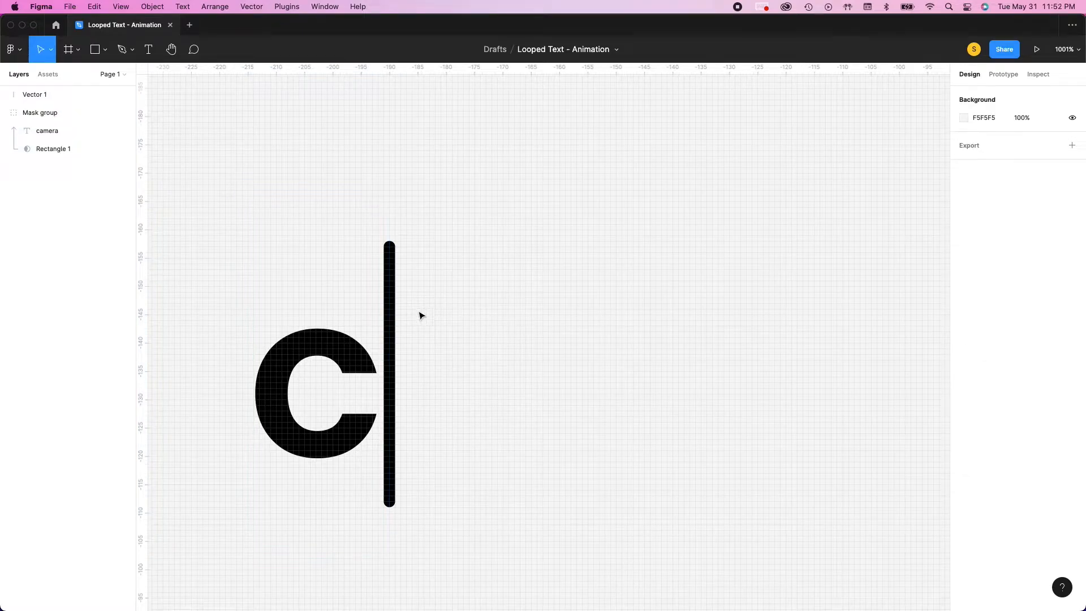
{"action": "left_click", "coordinate": [382, 342]}
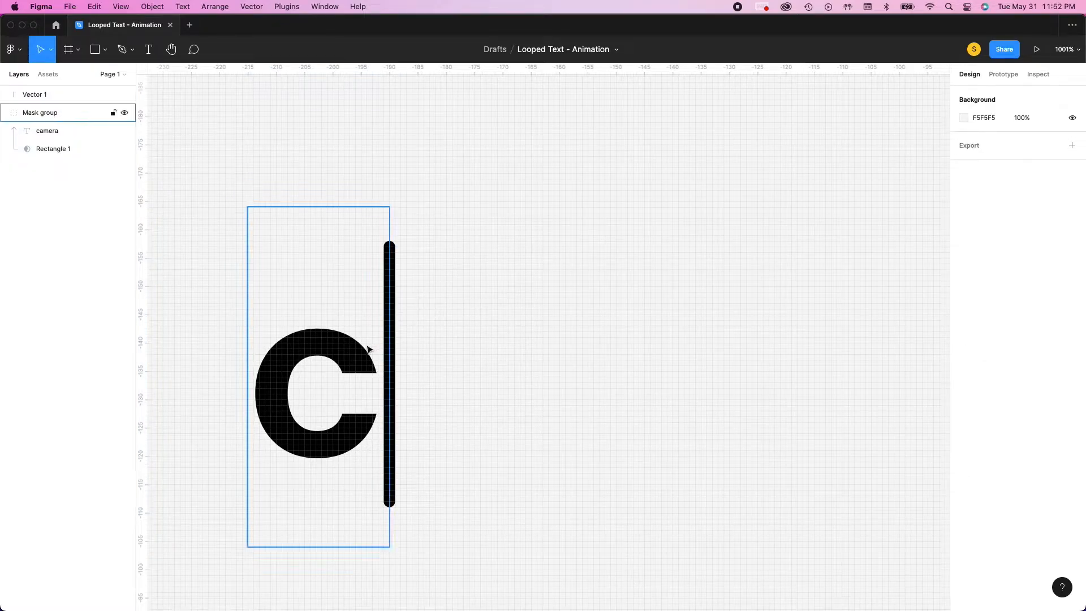
Create a single component from the vertical line and the mask group
{"action": "scroll", "coordinate": [368, 348], "scroll_direction": "down", "scroll_amount": 3}
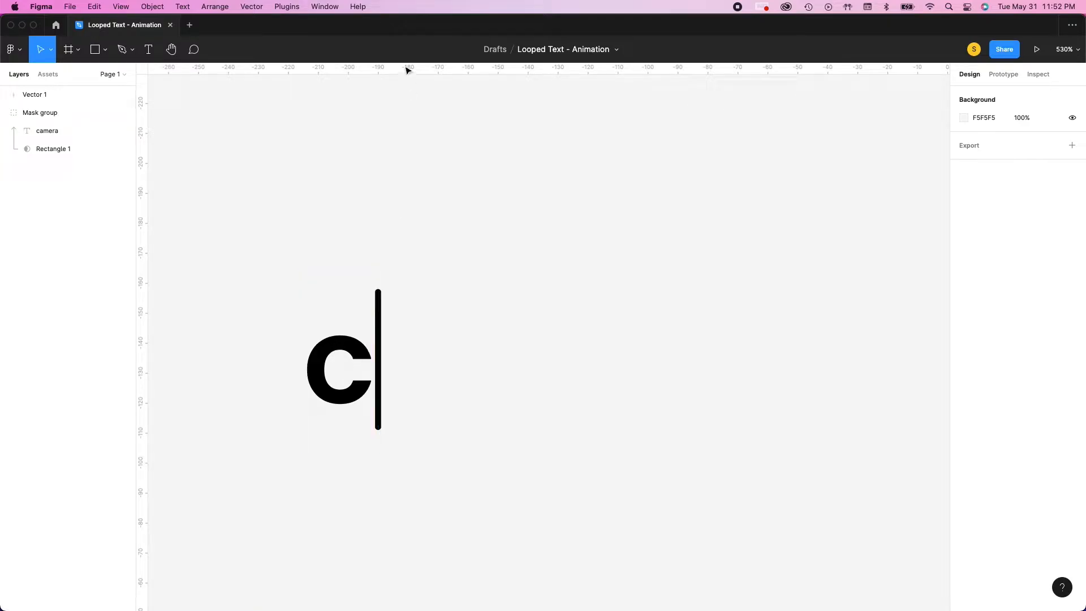
{"action": "left_click_drag", "start_coordinate": [293, 193], "coordinate": [461, 528]}
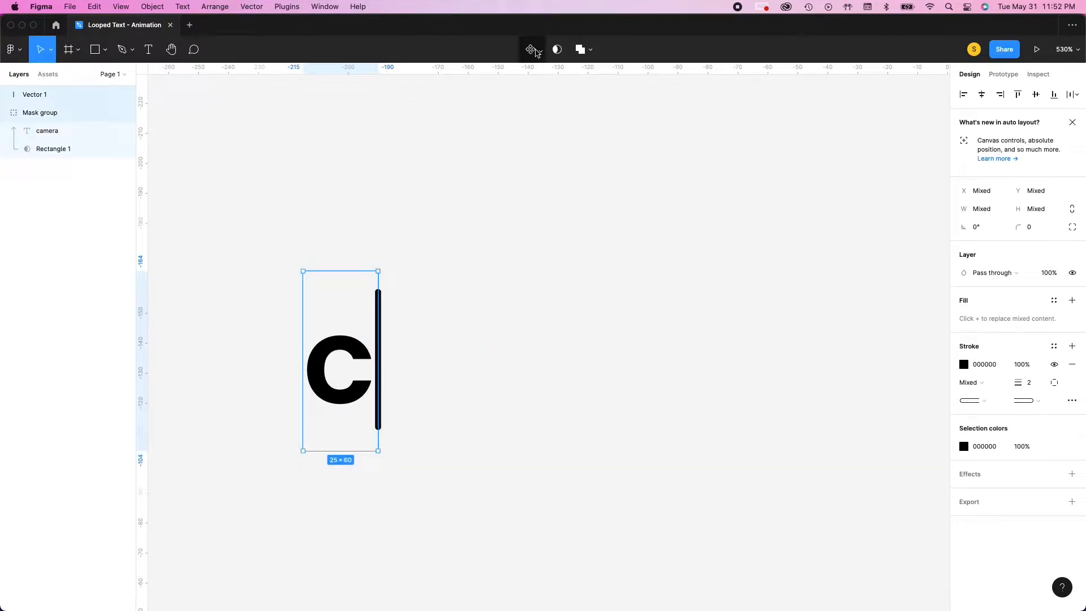
{"action": "left_click", "coordinate": [537, 50]}
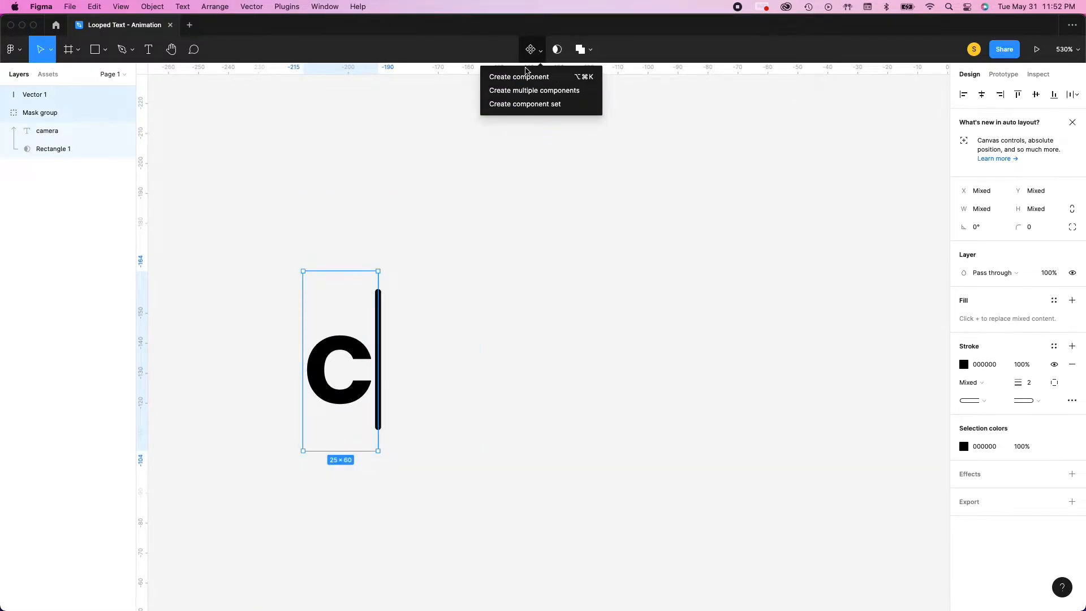
{"action": "left_click", "coordinate": [532, 47]}
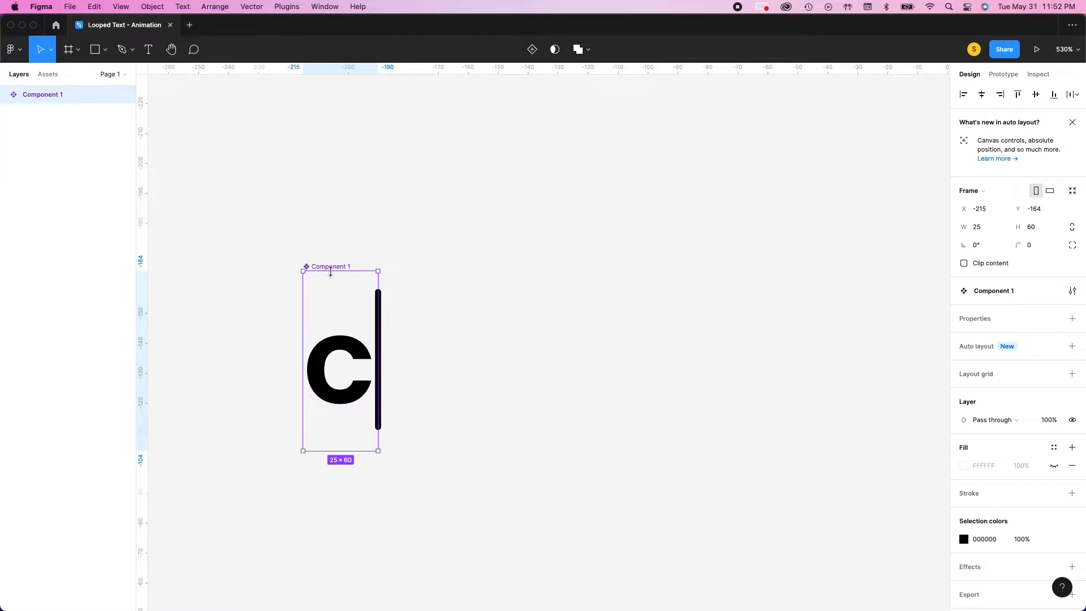
Rename the new component "Base Text - Comp"
{"action": "double_click", "coordinate": [331, 266]}
{"action": "type", "text": "Base Text - Comp"}
{"action": "key", "text": "Return"}
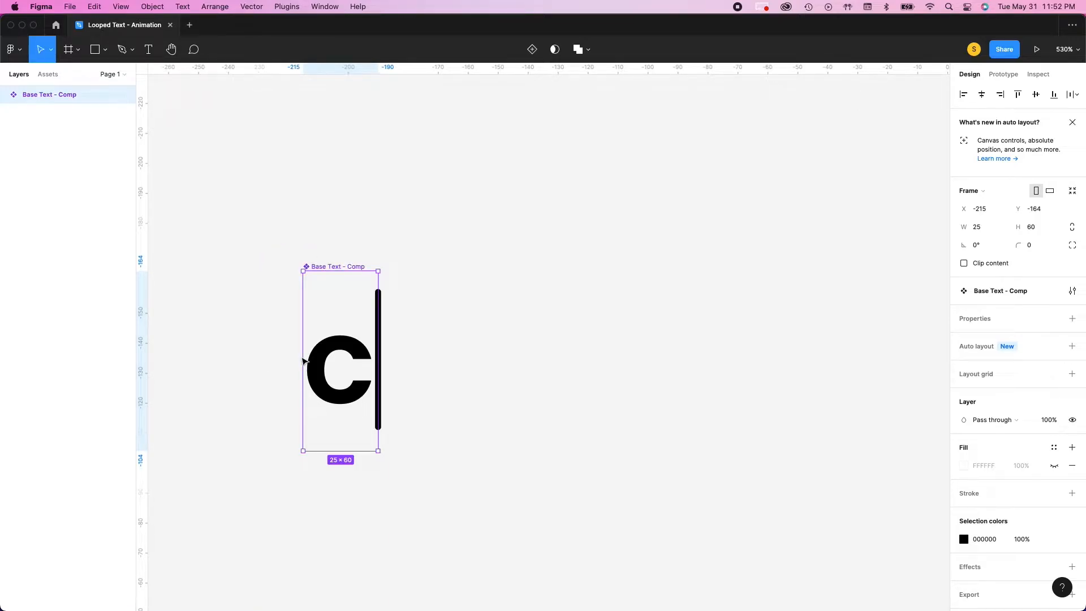
Place a copy of Base Text - Comp to its right at X -140 and turn the copy into its own component
{"action": "left_click_drag", "start_coordinate": [329, 362], "coordinate": [574, 366]}
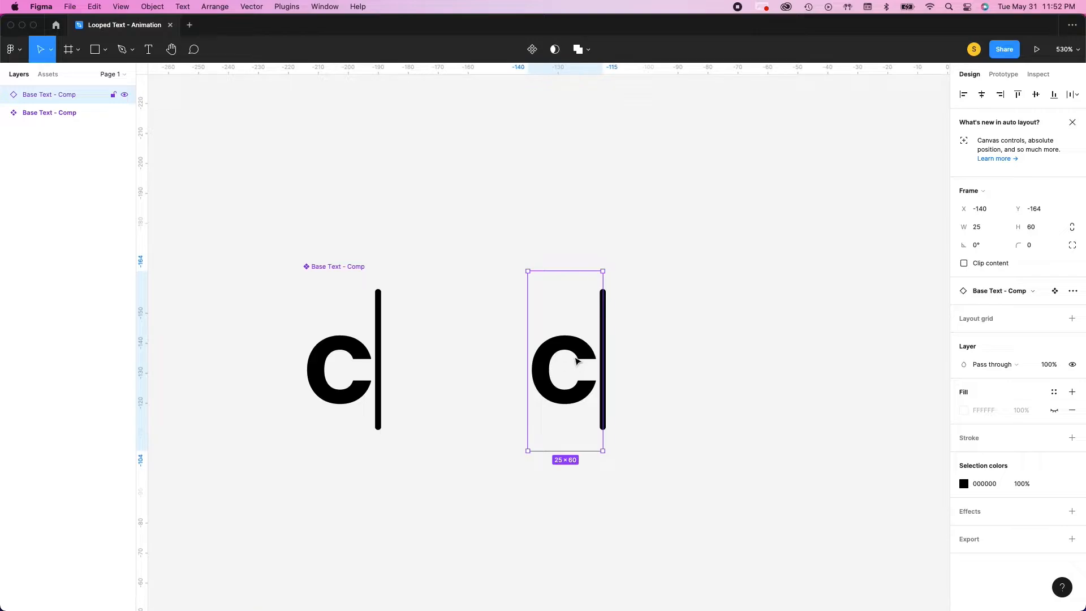
{"action": "scroll", "coordinate": [573, 360], "scroll_direction": "down", "scroll_amount": 1}
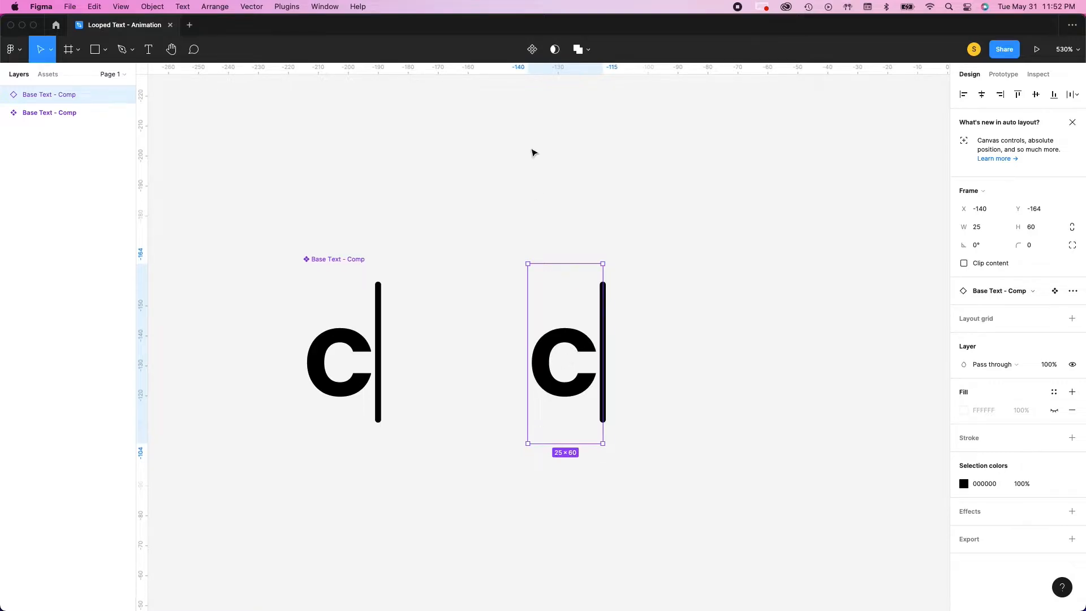
{"action": "left_click", "coordinate": [532, 56]}
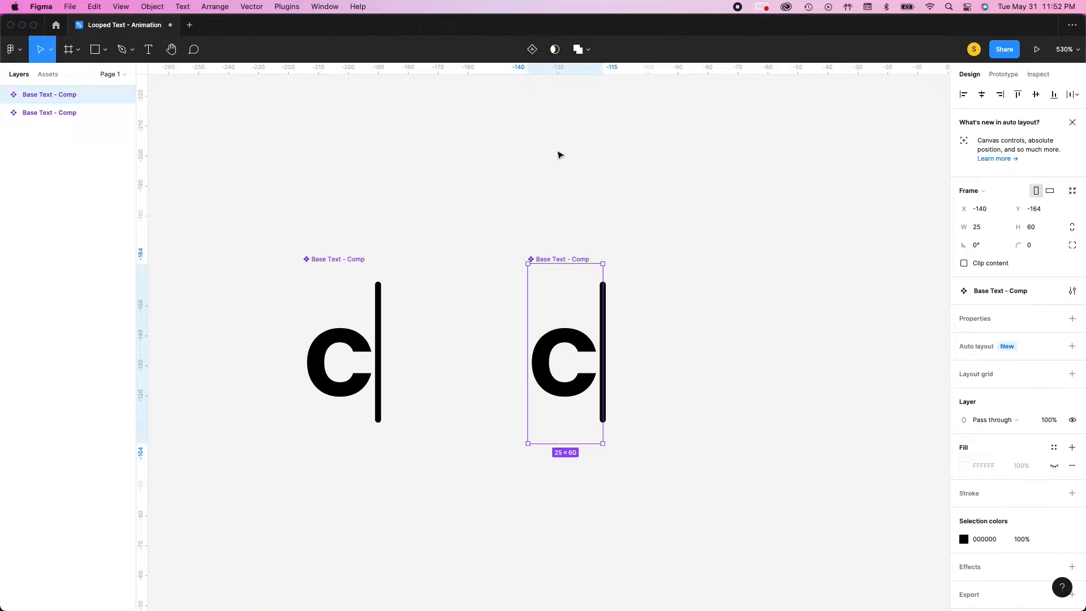
Rename the copied component "Looped Text - Comp"
{"action": "double_click", "coordinate": [544, 260]}
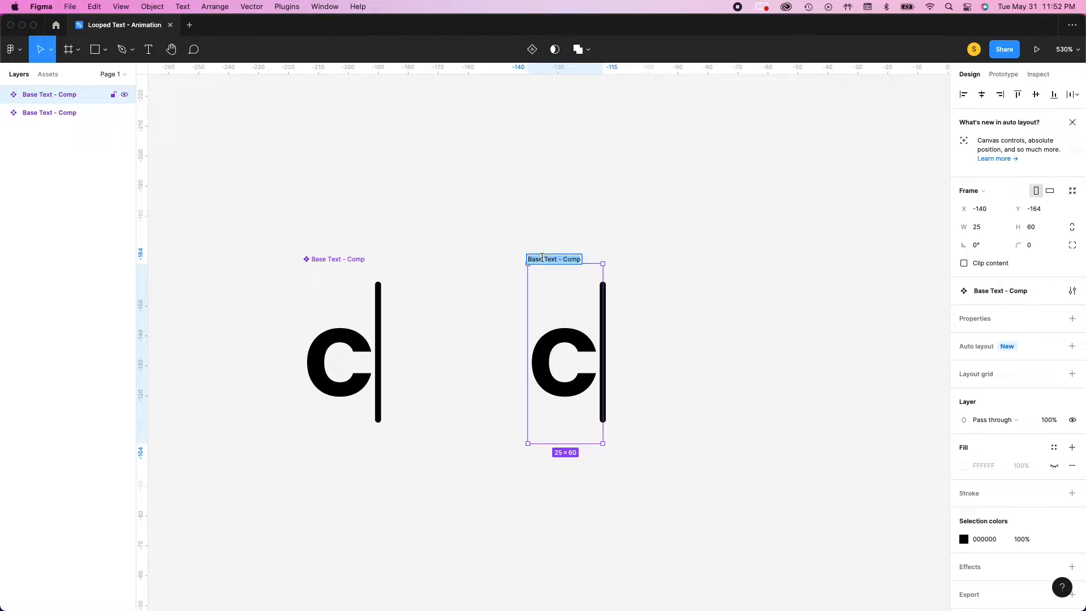
{"action": "double_click", "coordinate": [540, 260]}
{"action": "type", "text": "Looped"}
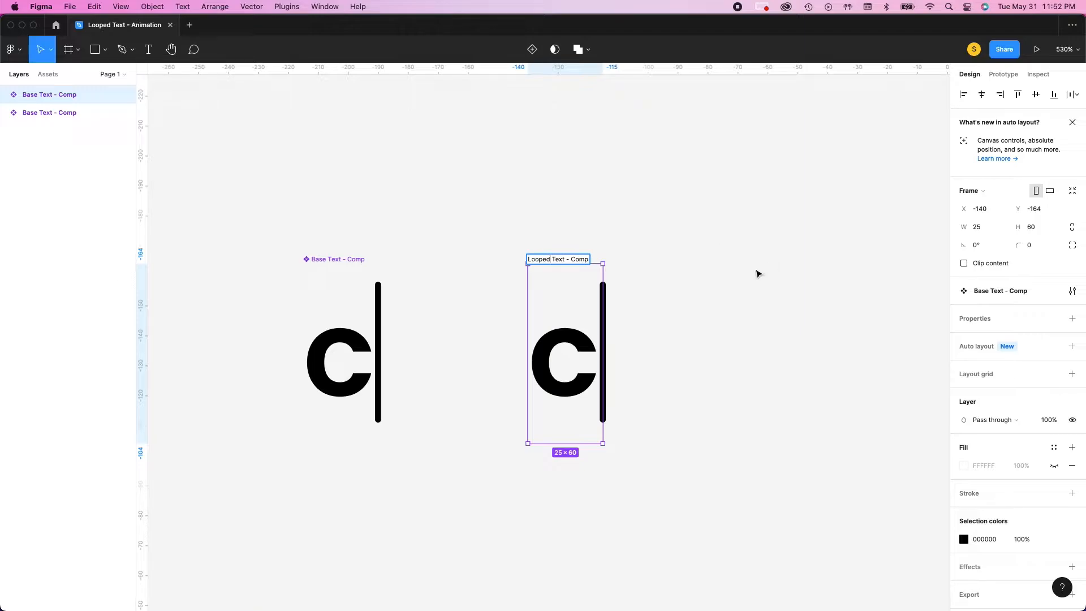
{"action": "left_click", "coordinate": [759, 274]}
Add a second variant to the Looped Text - Comp component
{"action": "left_click", "coordinate": [584, 347]}
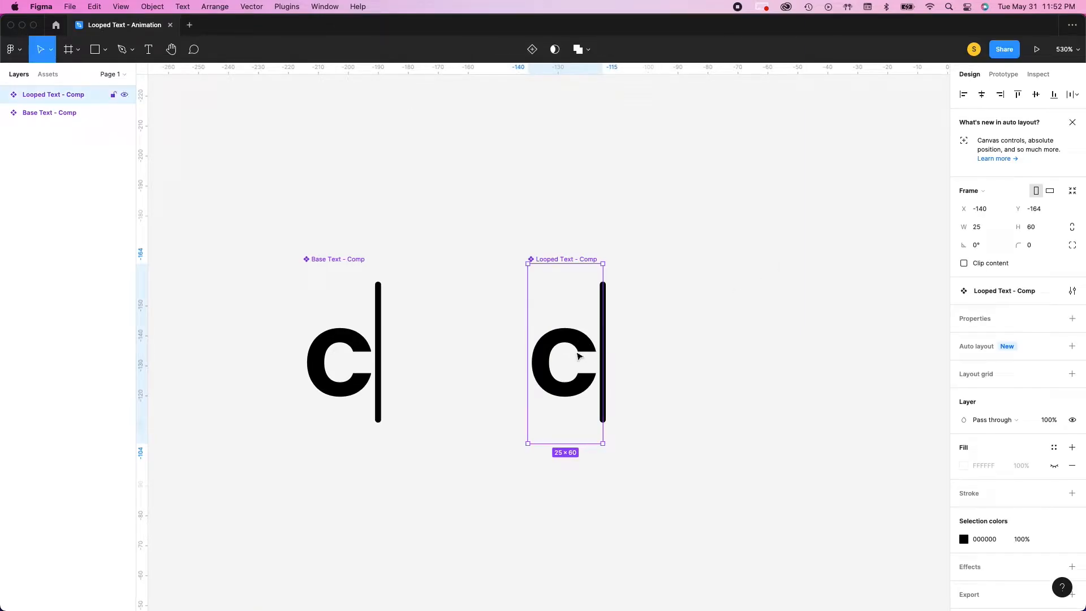
{"action": "scroll", "coordinate": [578, 355], "scroll_direction": "down", "scroll_amount": 5}
{"action": "scroll", "coordinate": [545, 344], "scroll_direction": "up", "scroll_amount": 1}
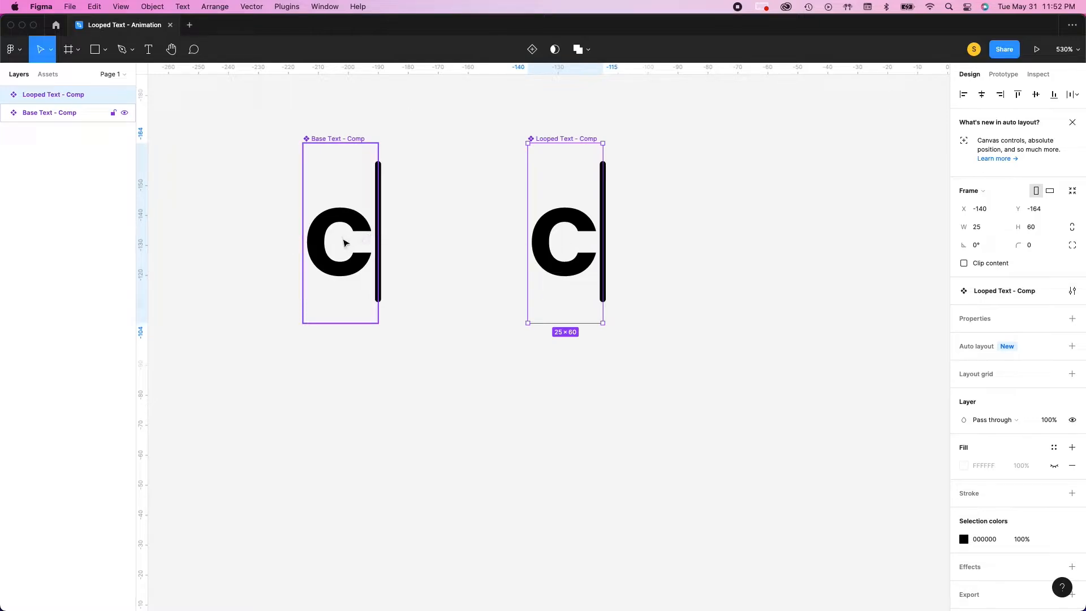
{"action": "left_click", "coordinate": [347, 245]}
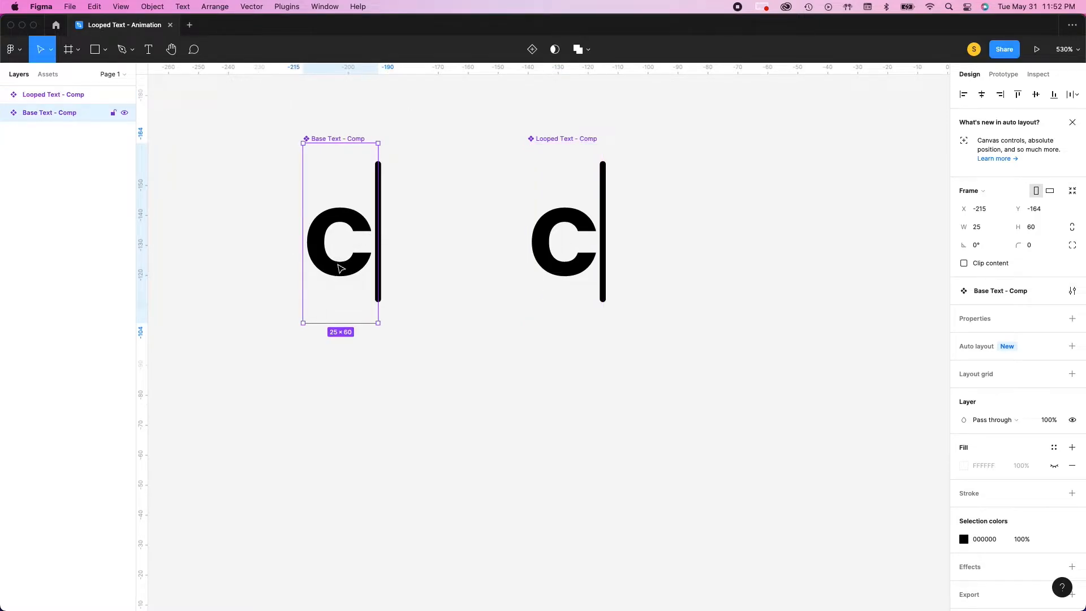
{"action": "left_click", "coordinate": [573, 262]}
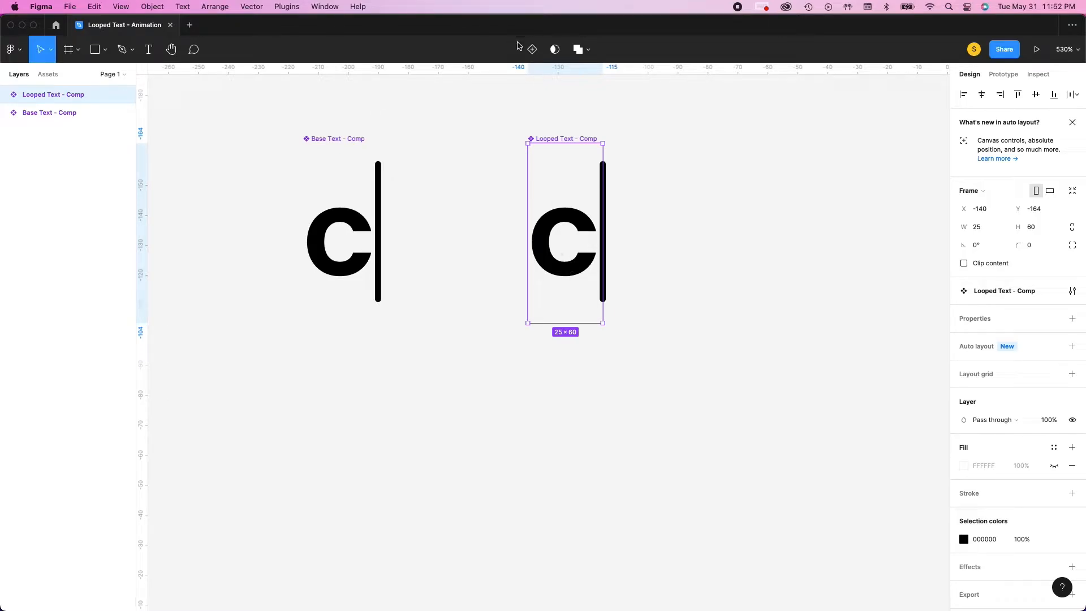
{"action": "left_click", "coordinate": [534, 53]}
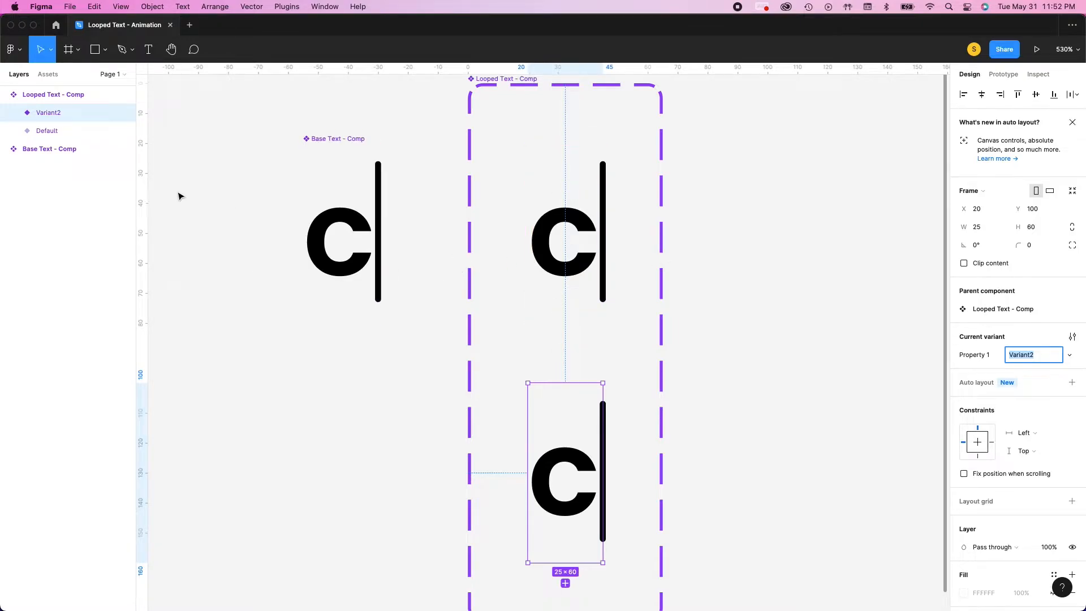
Widen the Looped Text - Comp component set to the right to a width of 254
{"action": "left_click", "coordinate": [66, 95]}
{"action": "scroll", "coordinate": [596, 185], "scroll_direction": "down", "scroll_amount": 5}
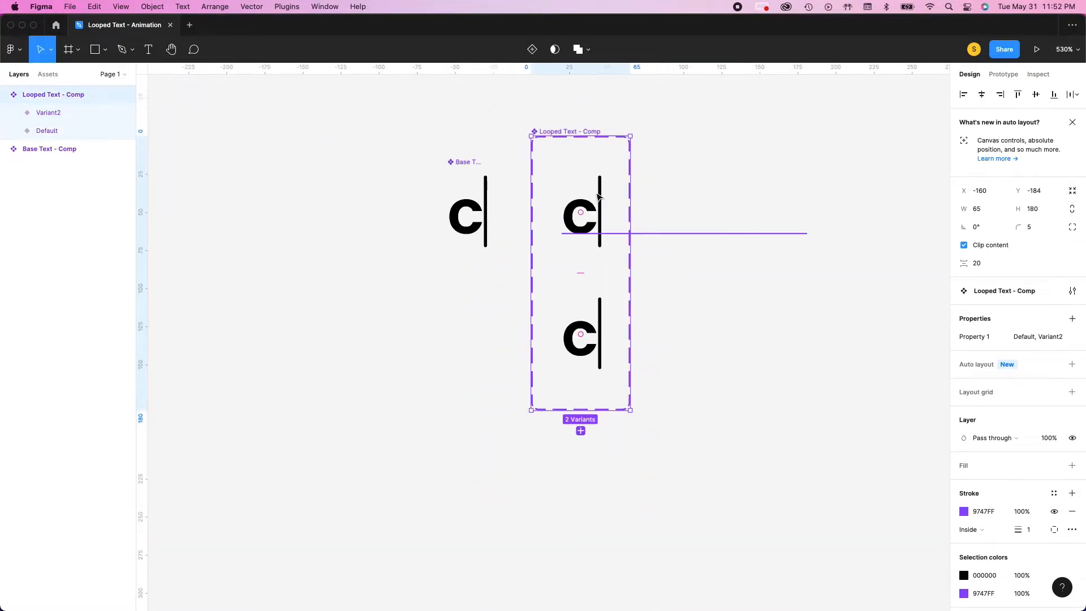
{"action": "left_click_drag", "start_coordinate": [627, 217], "coordinate": [918, 226]}
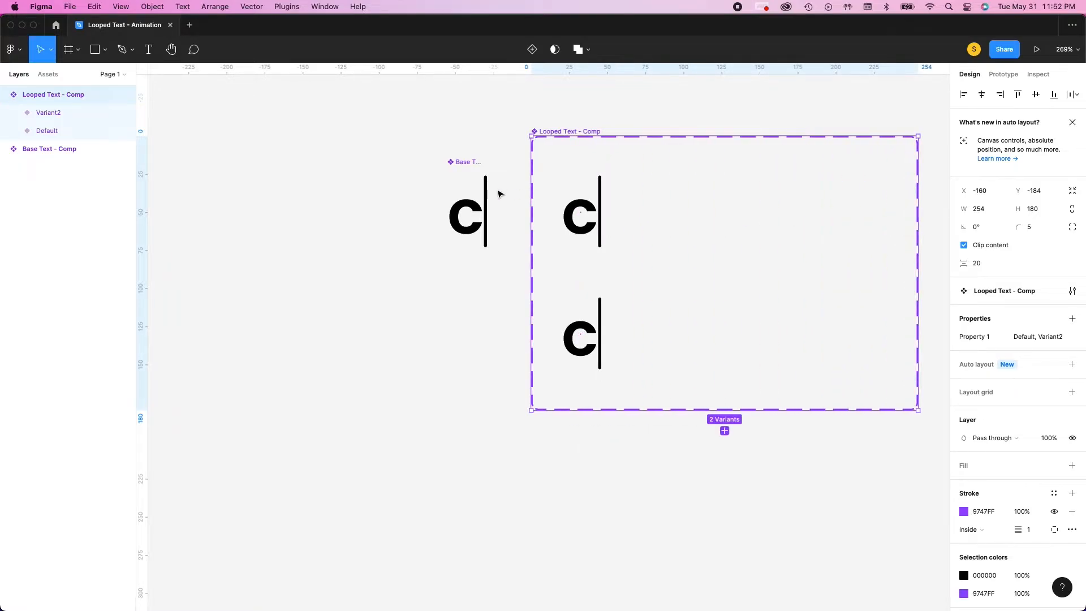
Examine the layers nested in the Default variant, down to the cursor line inside its Base Text - Comp instance
{"action": "scroll", "coordinate": [516, 209], "scroll_direction": "right", "scroll_amount": 6}
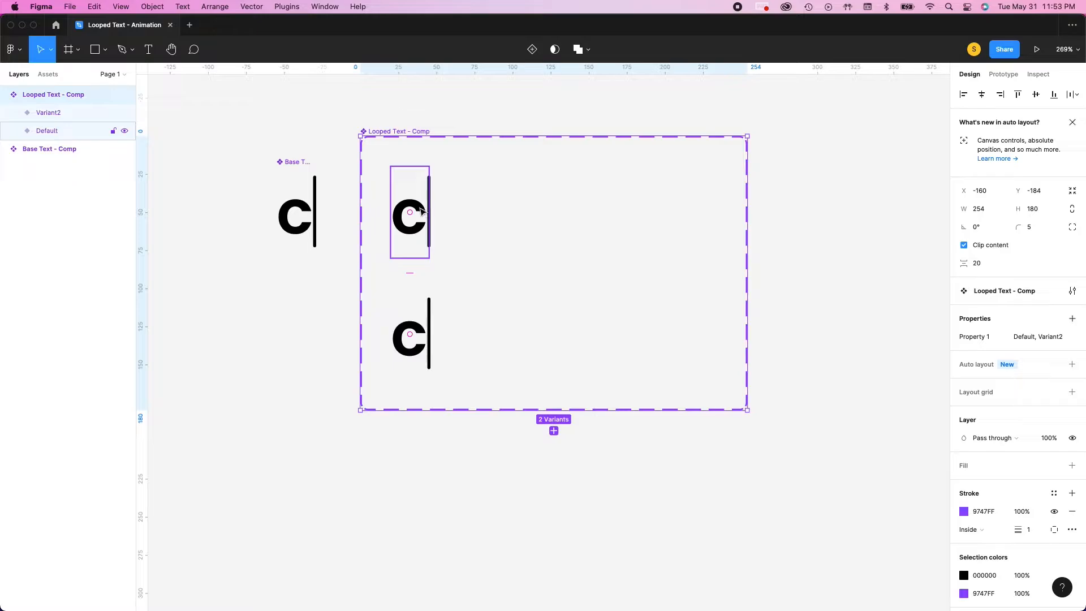
{"action": "left_click", "coordinate": [422, 212]}
{"action": "scroll", "coordinate": [422, 211], "scroll_direction": "up", "scroll_amount": 5}
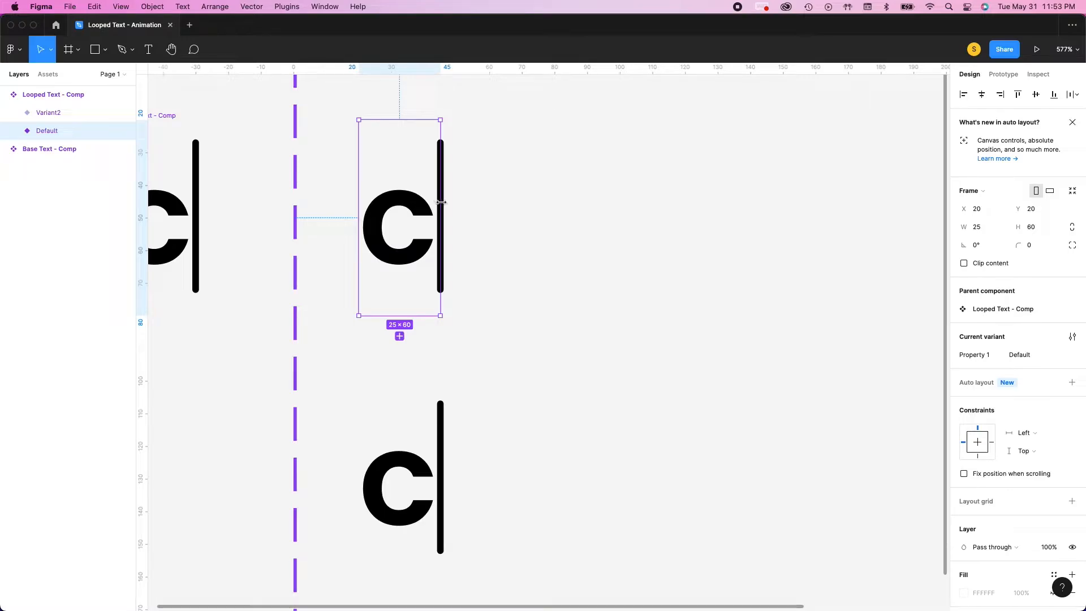
{"action": "left_click", "coordinate": [451, 207]}
{"action": "left_click", "coordinate": [442, 211]}
{"action": "left_click", "coordinate": [14, 130]}
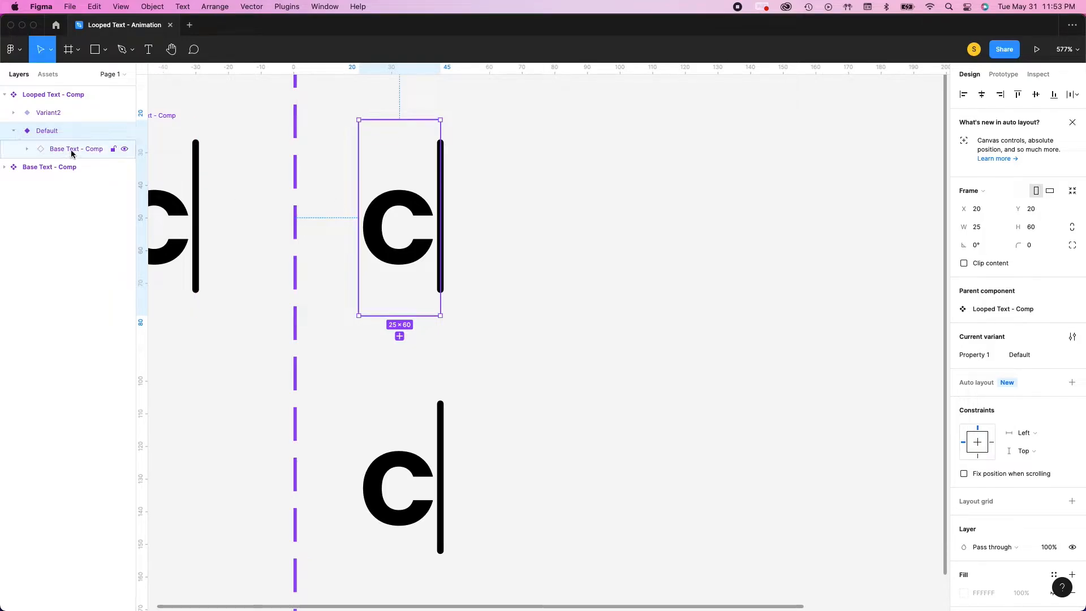
{"action": "left_click", "coordinate": [26, 150]}
{"action": "left_click", "coordinate": [85, 168]}
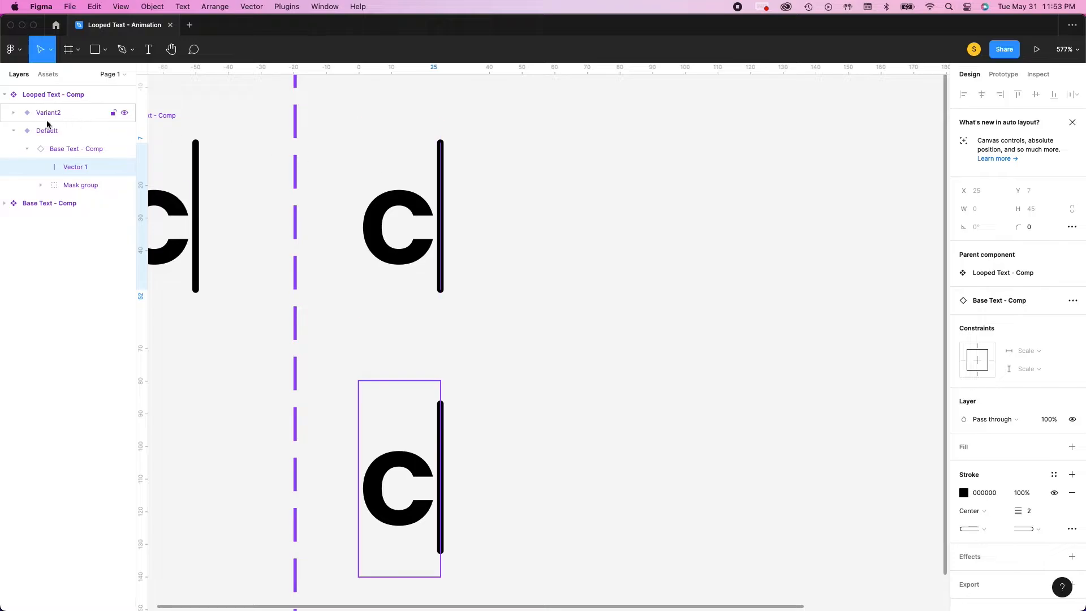
{"action": "left_click", "coordinate": [14, 132]}
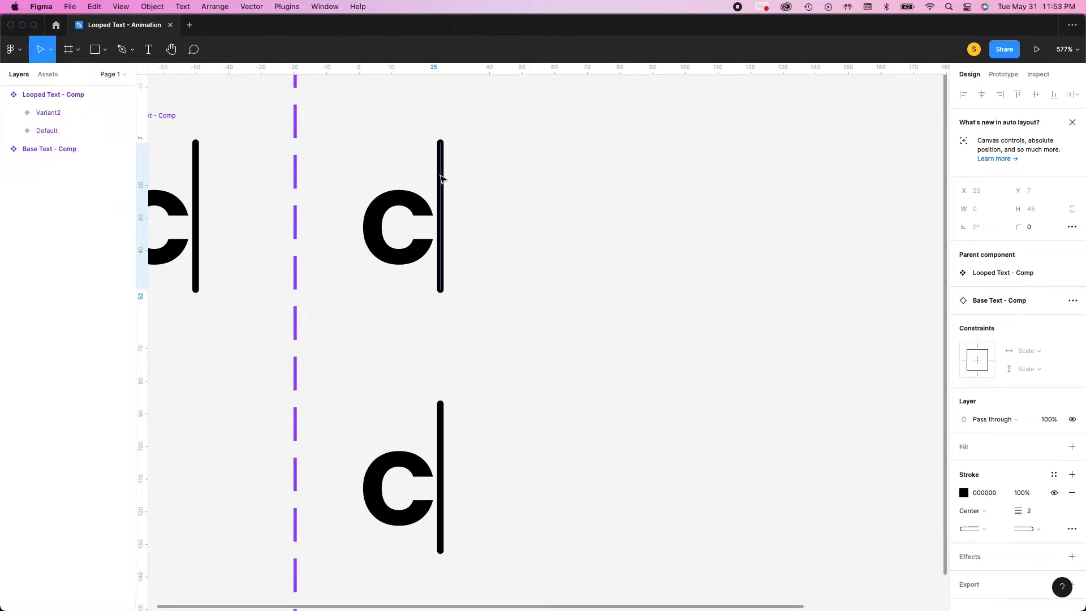
Narrow the Base Text - Comp instance in the Default variant from its right edge until the "c" is hidden and only the cursor line remains
{"action": "left_click", "coordinate": [443, 179]}
{"action": "left_click", "coordinate": [31, 151]}
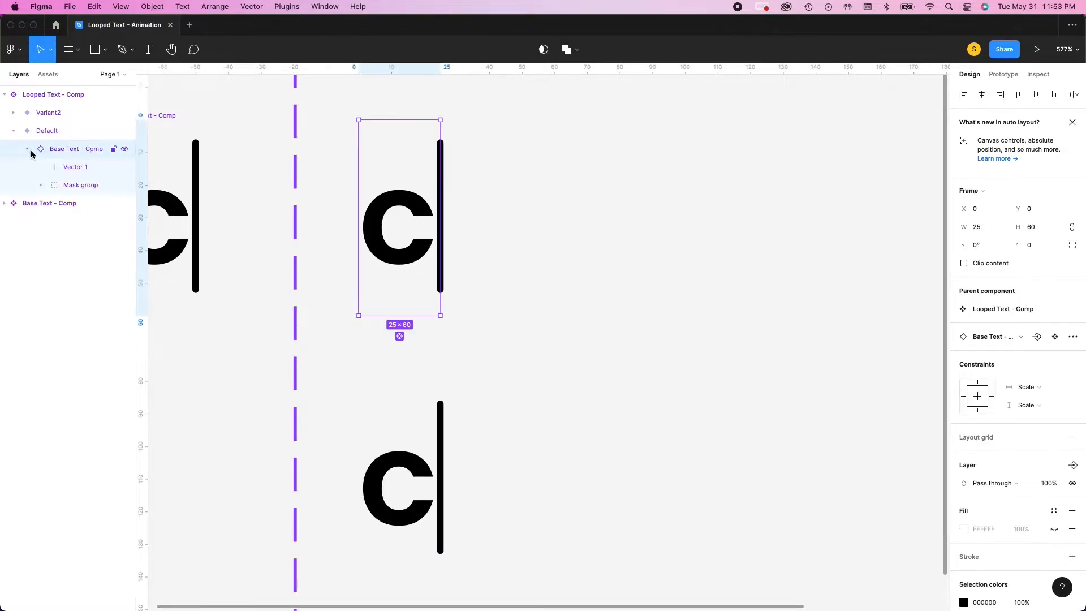
{"action": "left_click", "coordinate": [14, 130]}
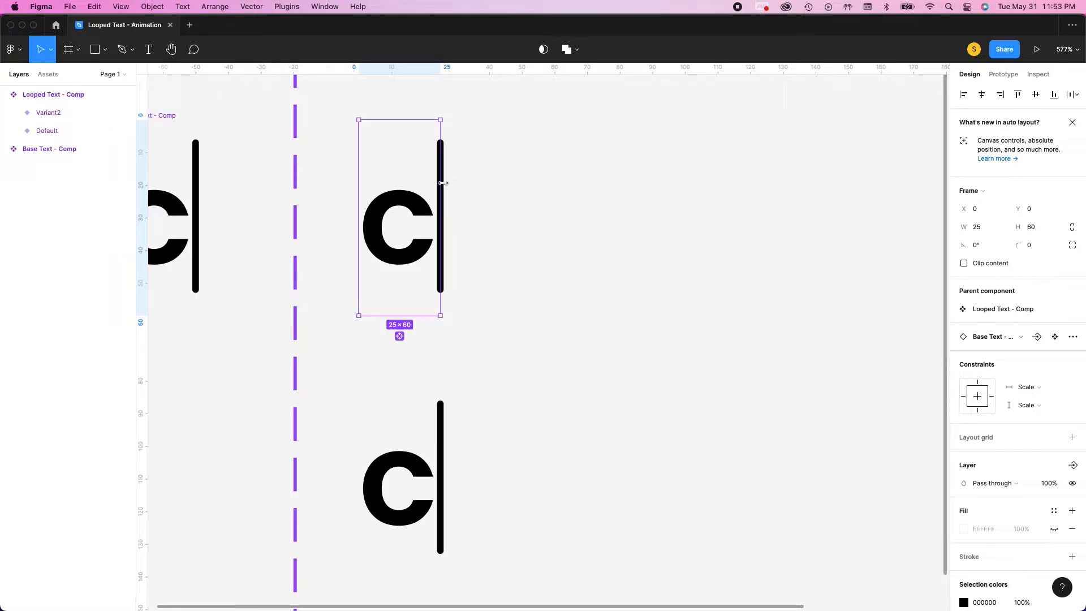
{"action": "left_click_drag", "start_coordinate": [429, 186], "coordinate": [366, 186]}
{"action": "scroll", "coordinate": [545, 196], "scroll_direction": "down", "scroll_amount": 1}
{"action": "left_click", "coordinate": [512, 196]}
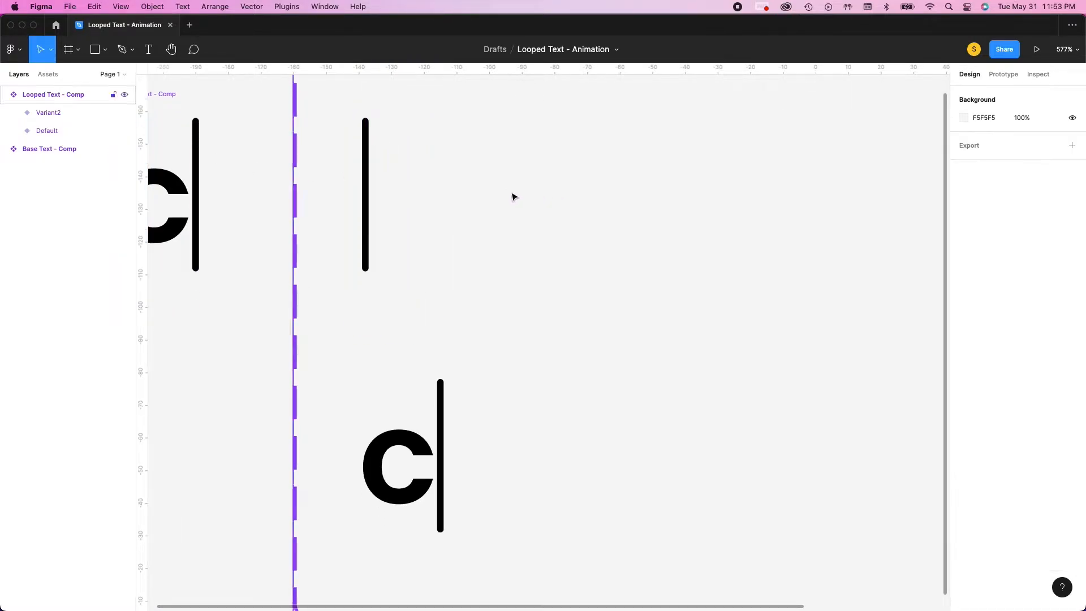
Add a third variant to the Looped Text - Comp component and widen it to 51 so that "ca" shows
{"action": "scroll", "coordinate": [514, 219], "scroll_direction": "down", "scroll_amount": 5}
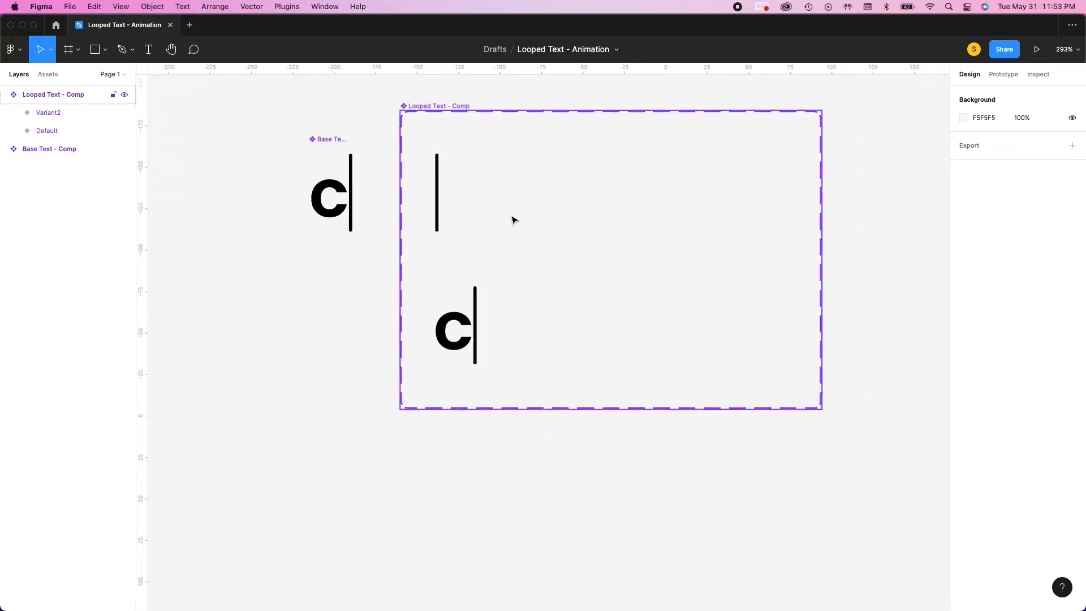
{"action": "left_click", "coordinate": [456, 336]}
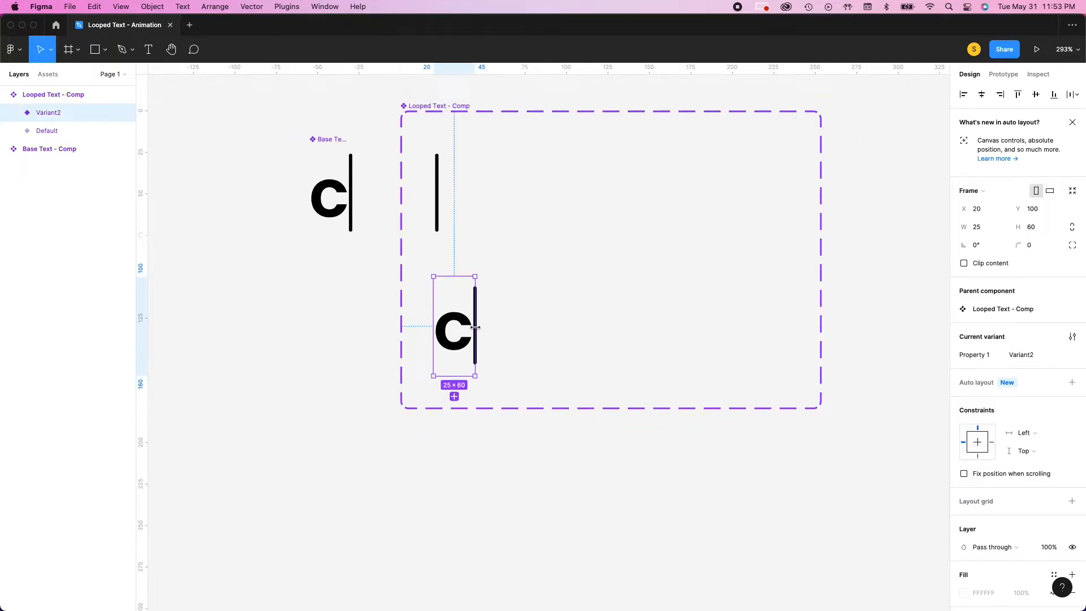
{"action": "left_click", "coordinate": [455, 396]}
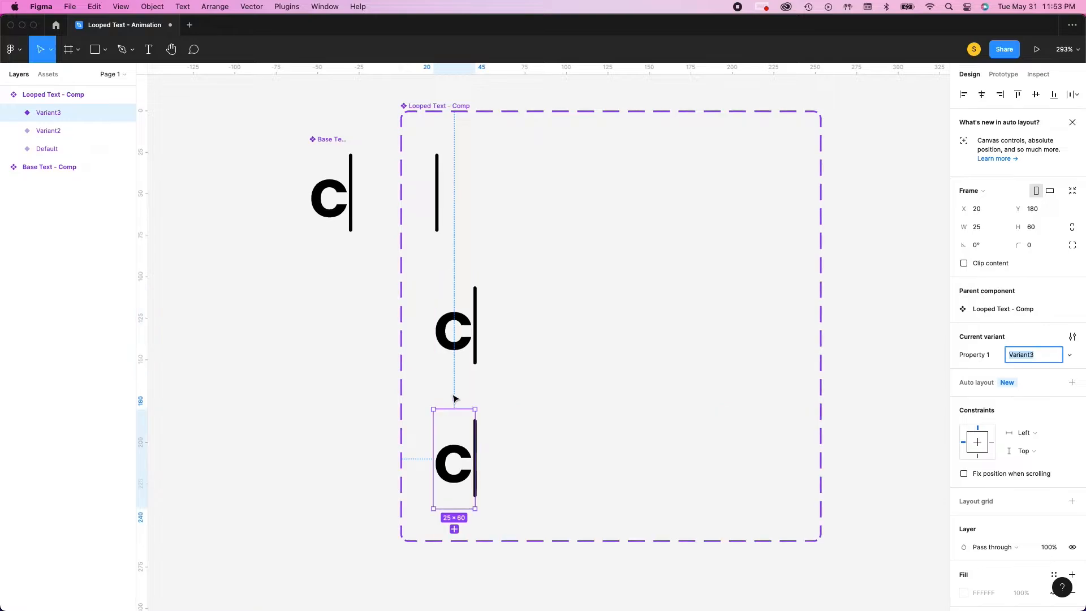
{"action": "scroll", "coordinate": [458, 391], "scroll_direction": "down", "scroll_amount": 1}
{"action": "left_click_drag", "start_coordinate": [475, 406], "coordinate": [519, 406]}
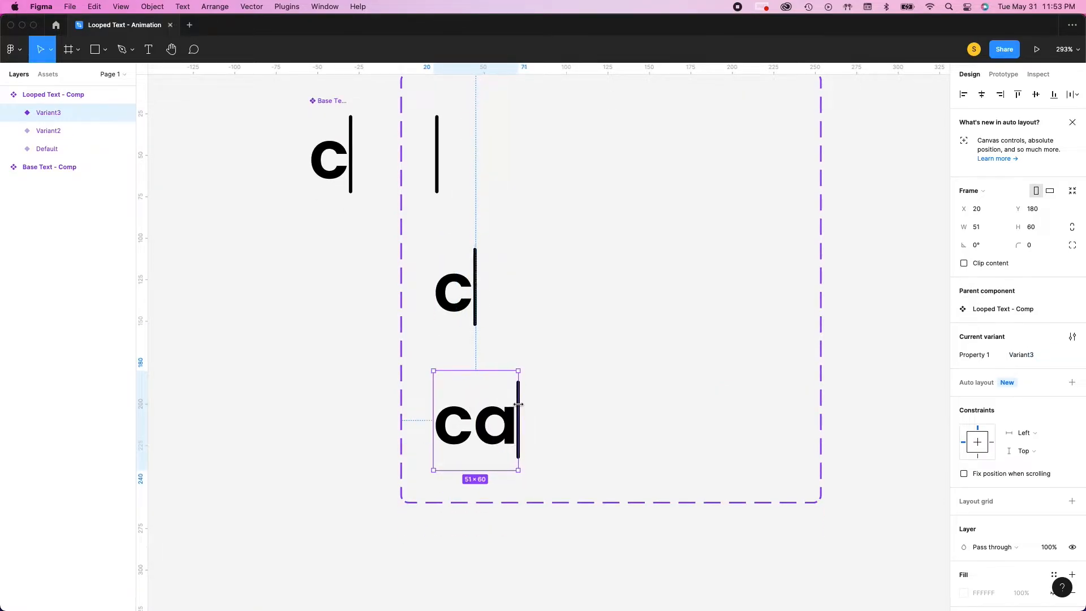
Add two more variants below the "ca" one, widened to 93 to reveal "cam" and to 118 to reveal "came"
{"action": "scroll", "coordinate": [451, 413], "scroll_direction": "down", "scroll_amount": 2}
{"action": "left_click", "coordinate": [476, 429]}
{"action": "scroll", "coordinate": [503, 427], "scroll_direction": "down", "scroll_amount": 6}
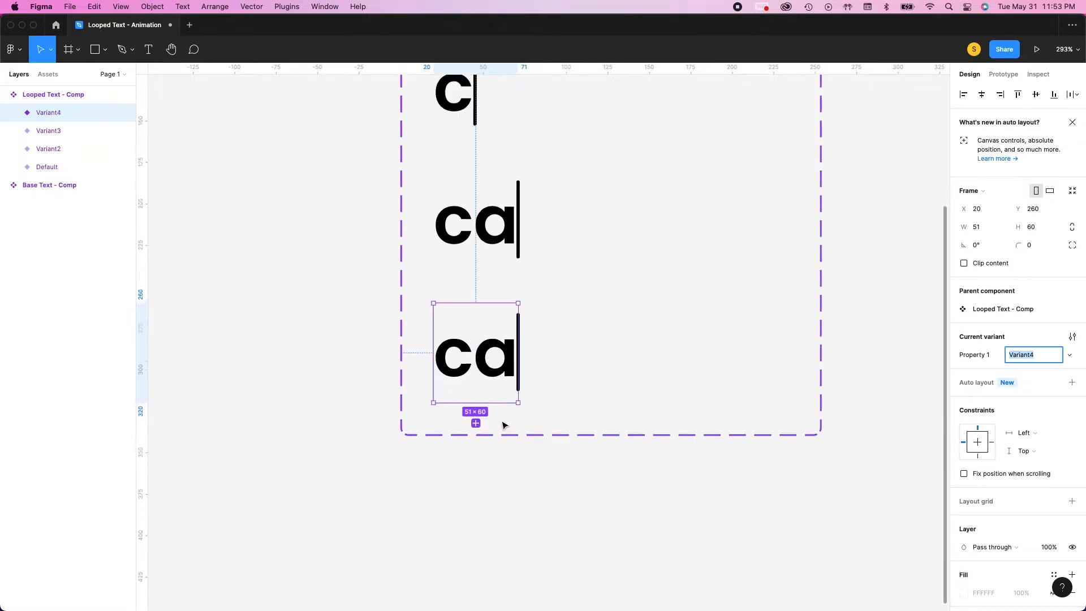
{"action": "left_click_drag", "start_coordinate": [518, 280], "coordinate": [589, 280]}
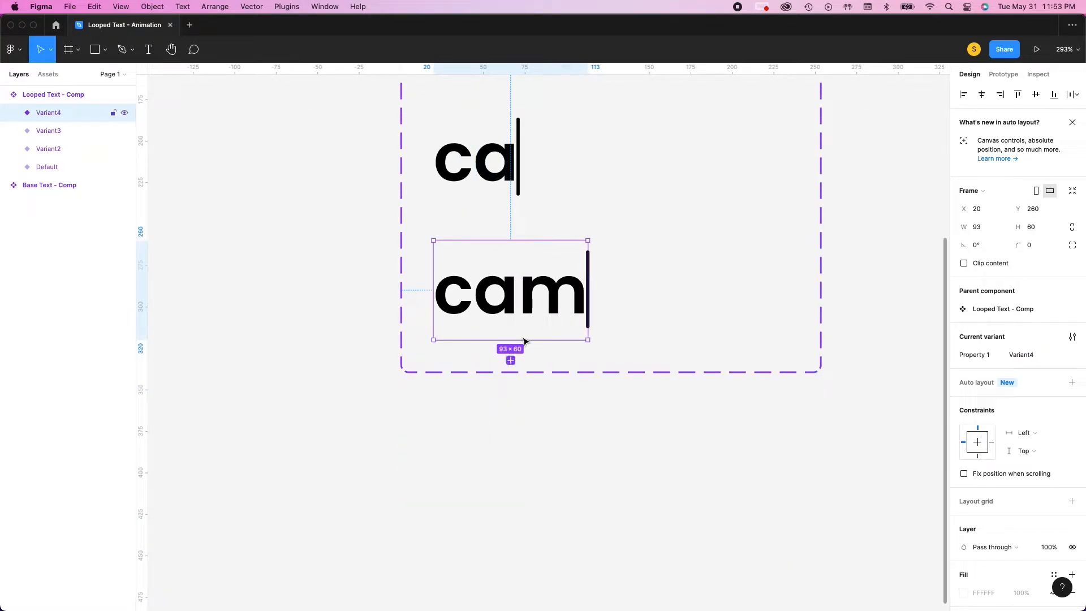
{"action": "left_click", "coordinate": [511, 360]}
{"action": "left_click_drag", "start_coordinate": [589, 404], "coordinate": [630, 408]}
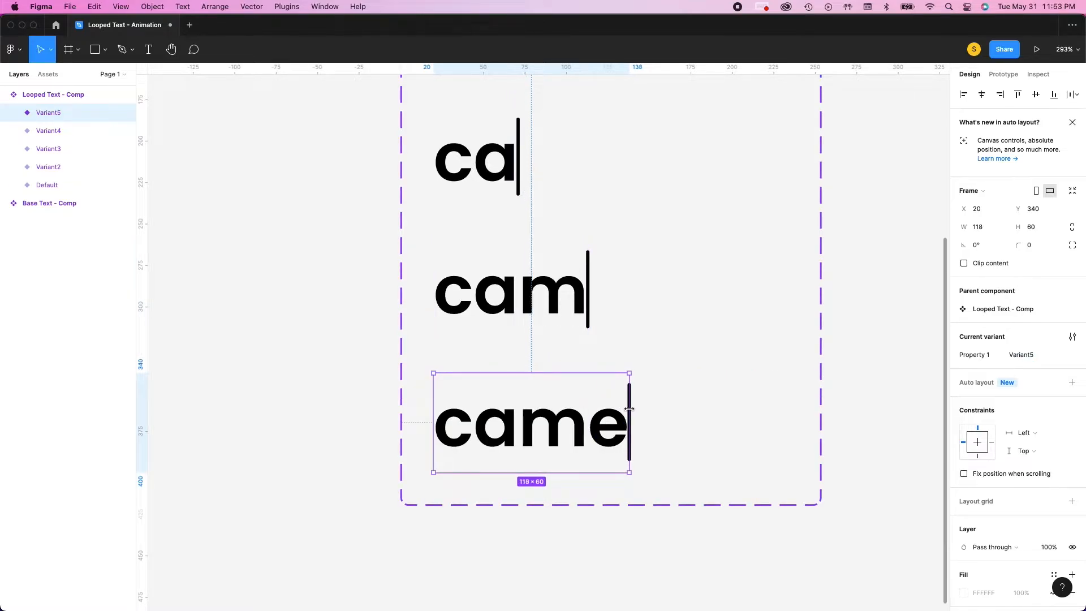
Add two more variants below "came", widened to 135 to reveal "camer" and to 161 to reveal the full word "camera"
{"action": "scroll", "coordinate": [553, 468], "scroll_direction": "down", "scroll_amount": 2}
{"action": "left_click", "coordinate": [532, 447]}
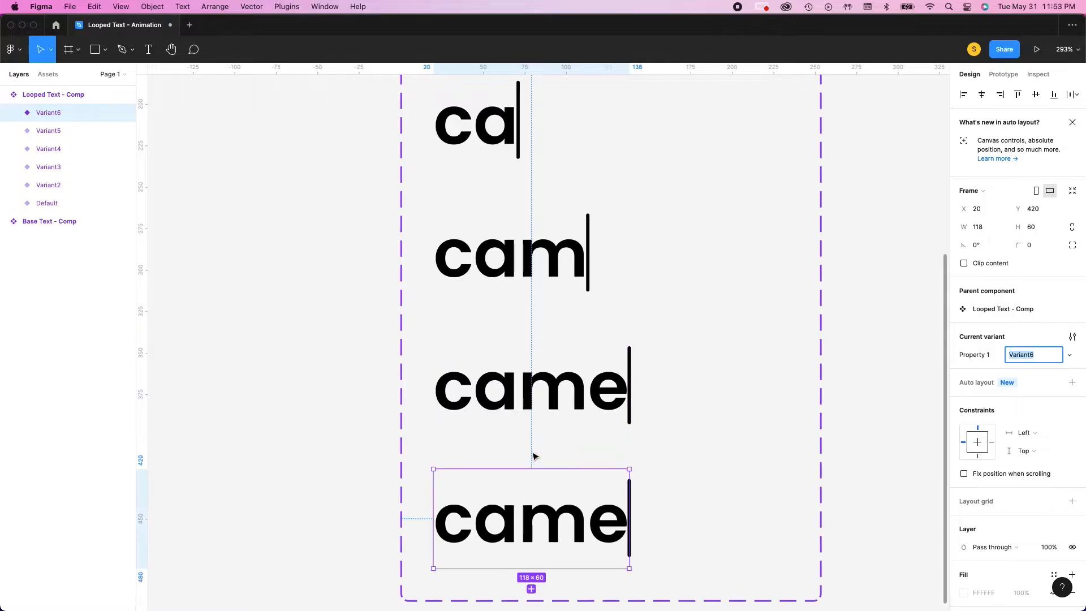
{"action": "scroll", "coordinate": [566, 447], "scroll_direction": "down", "scroll_amount": 5}
{"action": "left_click_drag", "start_coordinate": [634, 385], "coordinate": [658, 392]}
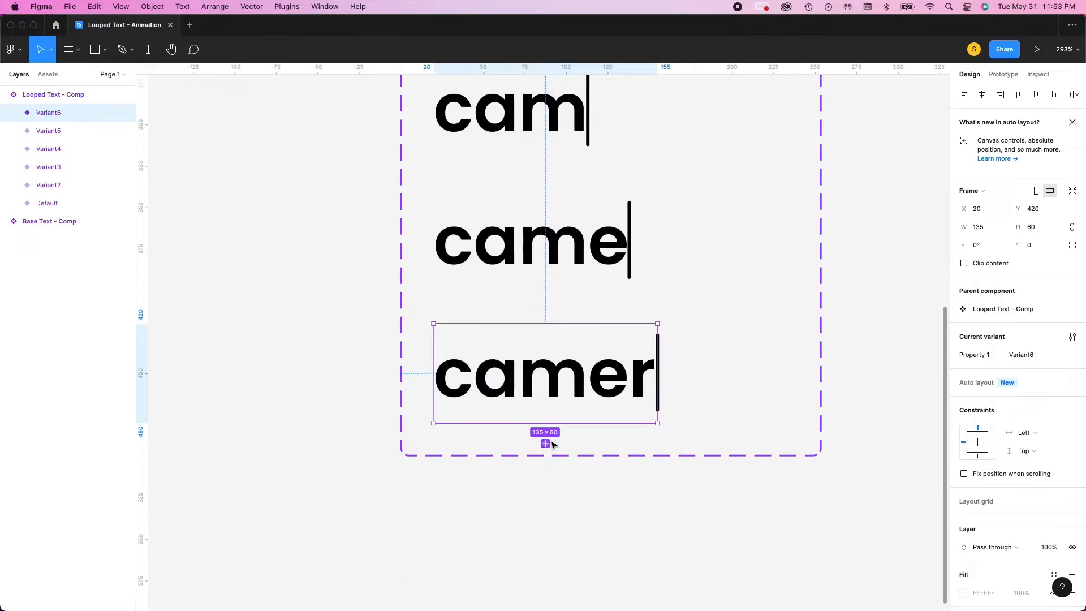
{"action": "left_click", "coordinate": [546, 444]}
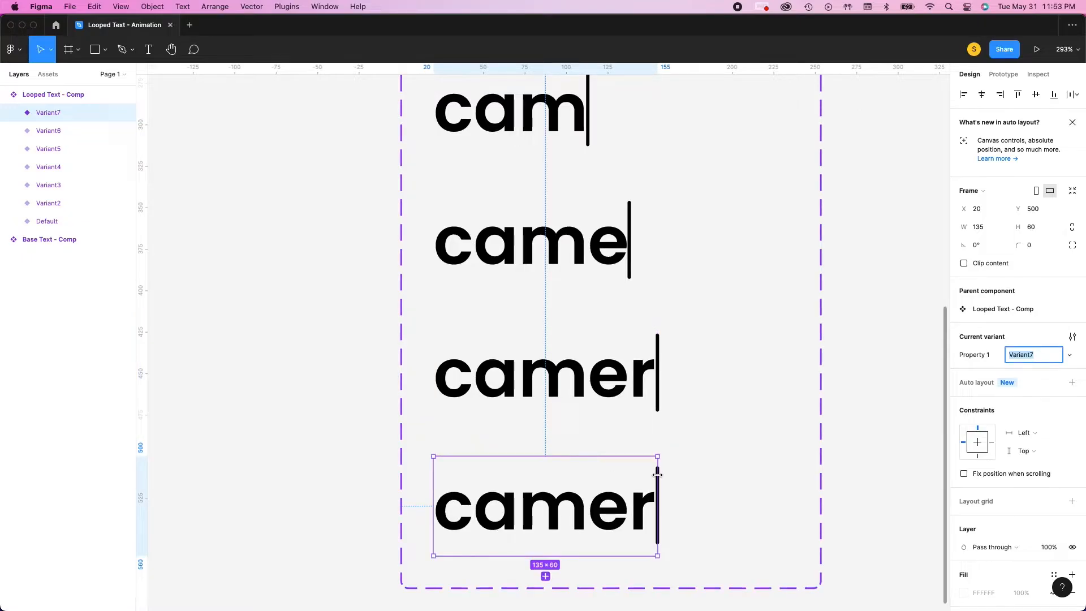
{"action": "left_click_drag", "start_coordinate": [658, 479], "coordinate": [701, 478]}
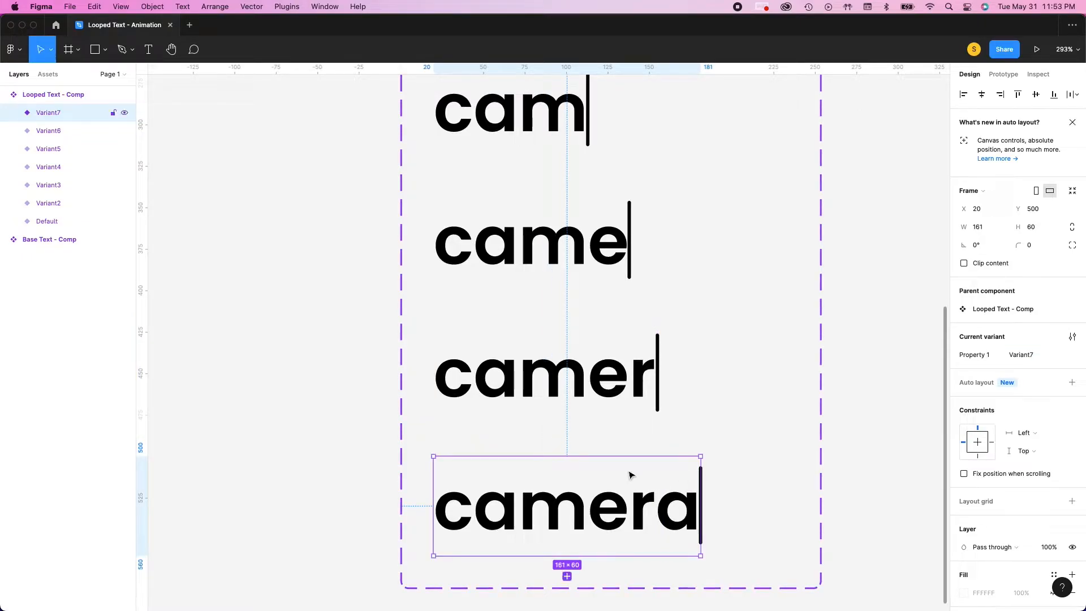
Add a variant below the full "camera" one and narrow it to 135 so that only "camer" shows
{"action": "scroll", "coordinate": [630, 475], "scroll_direction": "down", "scroll_amount": 3}
{"action": "mouse_move", "coordinate": [569, 418]}
{"action": "left_click", "coordinate": [571, 442]}
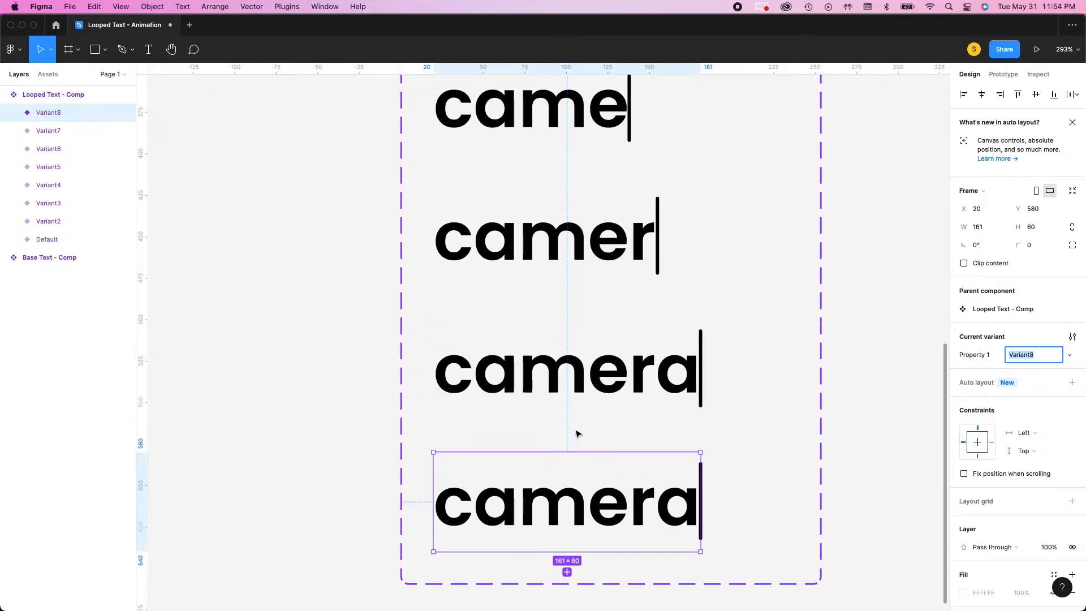
{"action": "scroll", "coordinate": [568, 436], "scroll_direction": "down", "scroll_amount": 3}
{"action": "left_click_drag", "start_coordinate": [702, 364], "coordinate": [657, 368]}
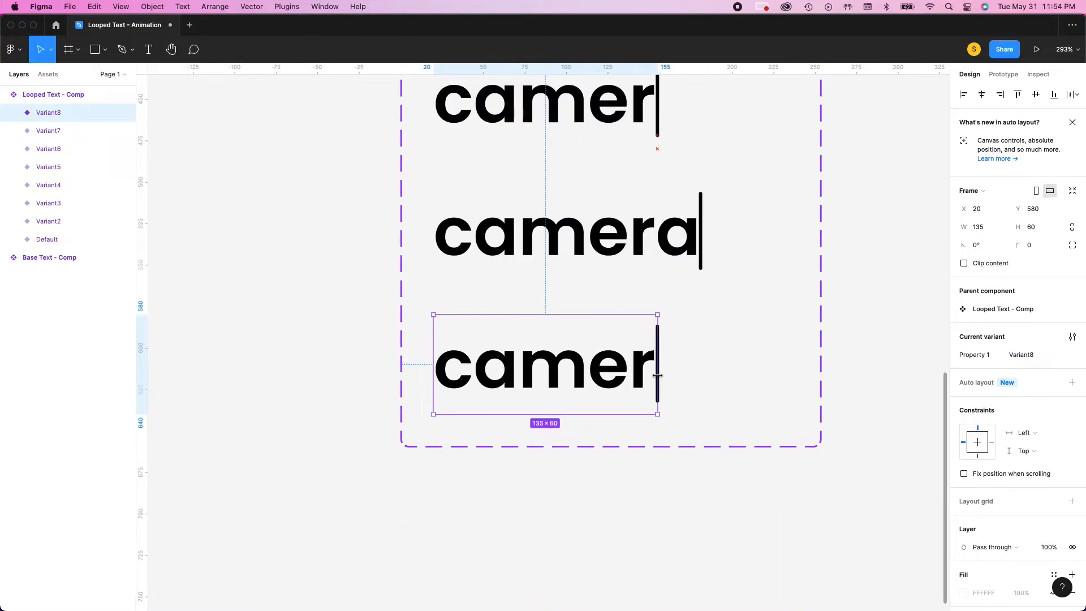
Add two more variants below the second "camer", narrowed to 119 to show "came" and to 93 to show "cam"
{"action": "left_click", "coordinate": [545, 436]}
{"action": "left_click_drag", "start_coordinate": [658, 463], "coordinate": [632, 477]}
{"action": "scroll", "coordinate": [547, 546], "scroll_direction": "down", "scroll_amount": 3}
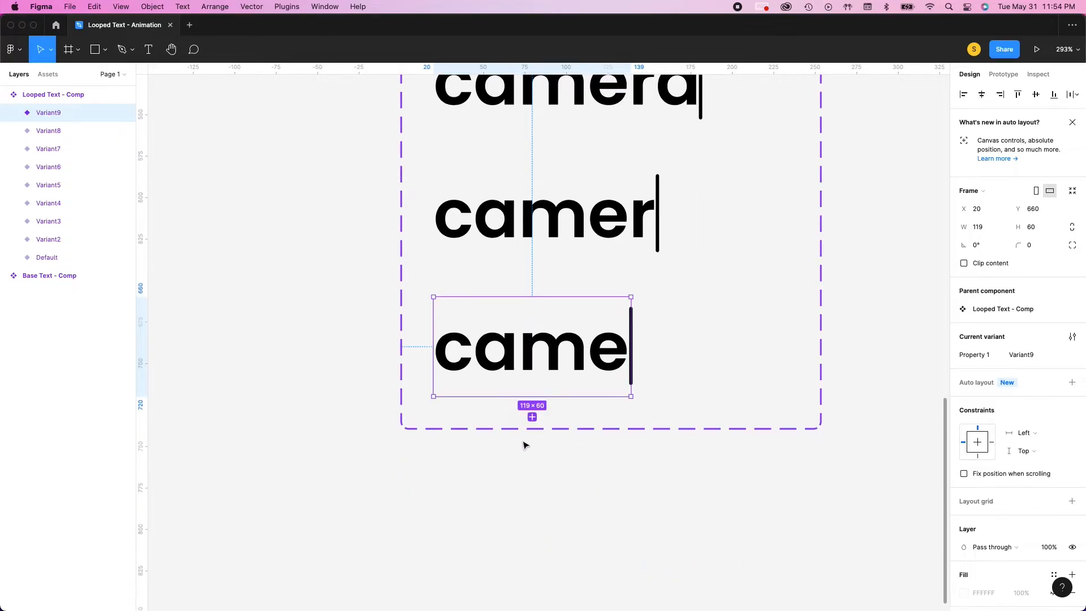
{"action": "left_click", "coordinate": [532, 417]}
{"action": "left_click_drag", "start_coordinate": [629, 450], "coordinate": [588, 460]}
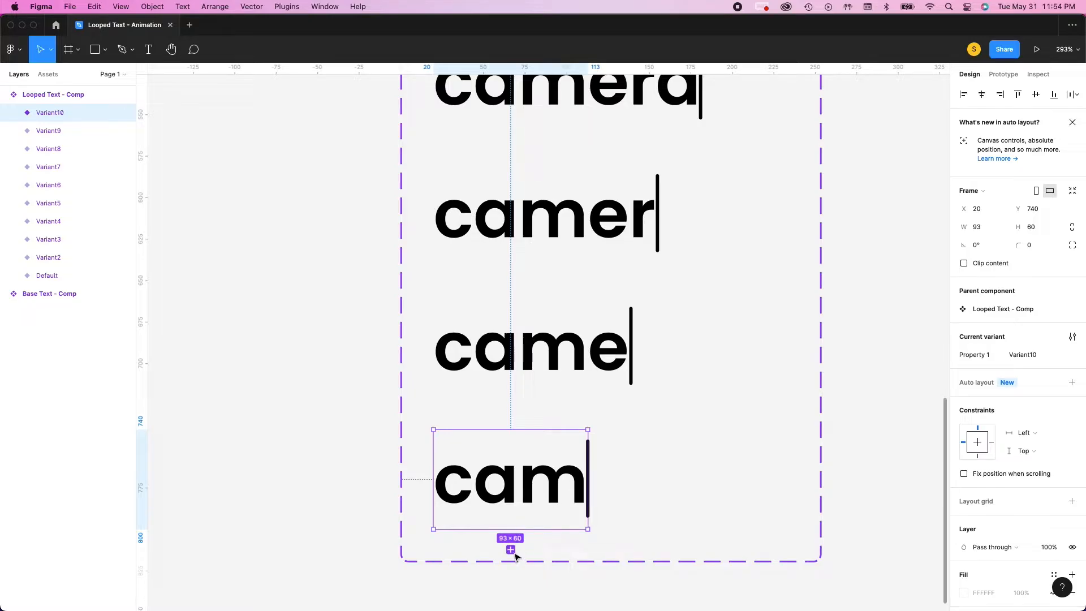
Add two more variants below the second "cam", narrowed to 51 to show "ca" and to 25 to show "c"
{"action": "left_click", "coordinate": [511, 550]}
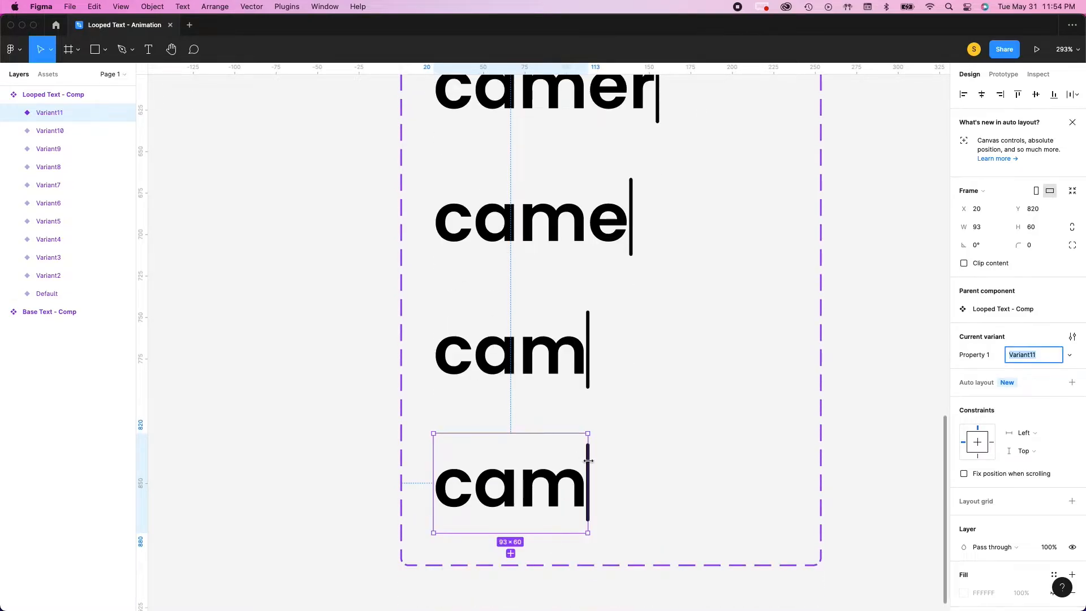
{"action": "left_click_drag", "start_coordinate": [588, 462], "coordinate": [518, 472]}
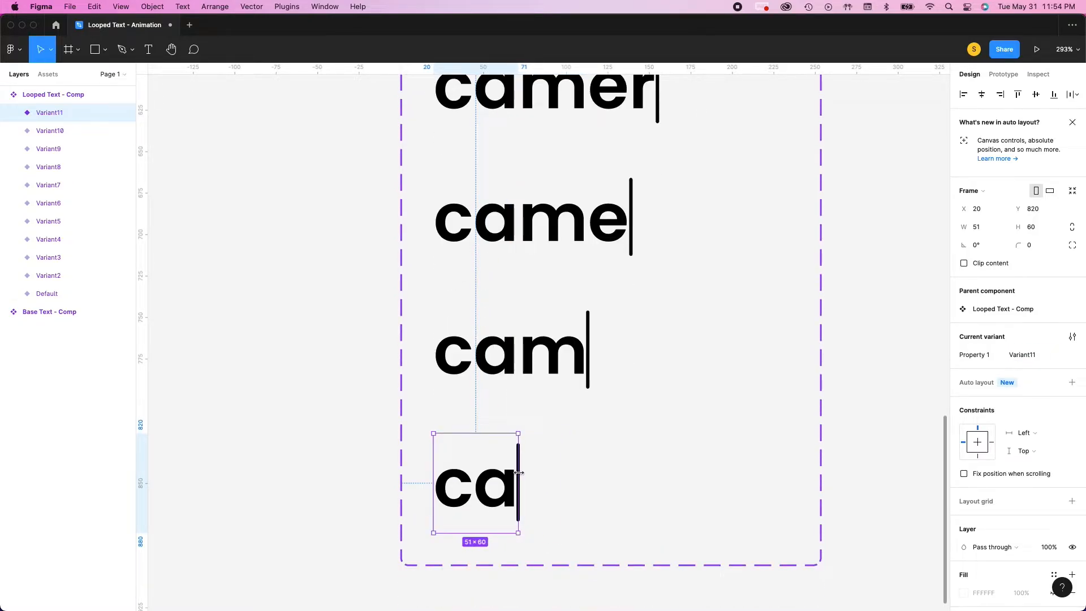
{"action": "scroll", "coordinate": [479, 485], "scroll_direction": "down", "scroll_amount": 2}
{"action": "mouse_move", "coordinate": [479, 486]}
{"action": "left_click", "coordinate": [476, 508]}
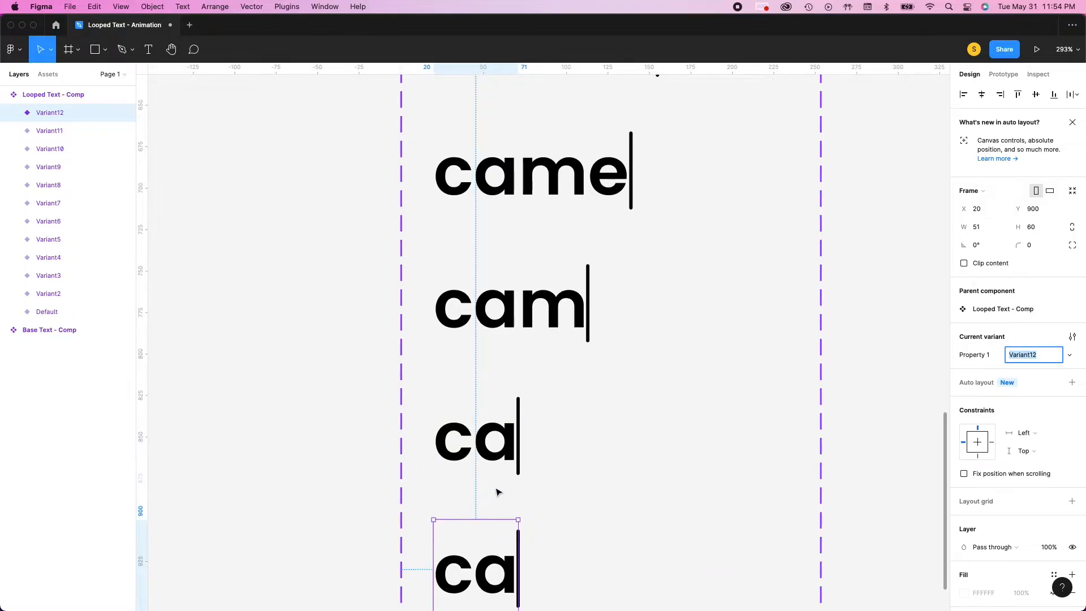
{"action": "left_click_drag", "start_coordinate": [520, 381], "coordinate": [476, 396]}
Add a variant narrowed to 2 so that only the cursor line shows, plus one more identical variant below it
{"action": "mouse_move", "coordinate": [459, 421]}
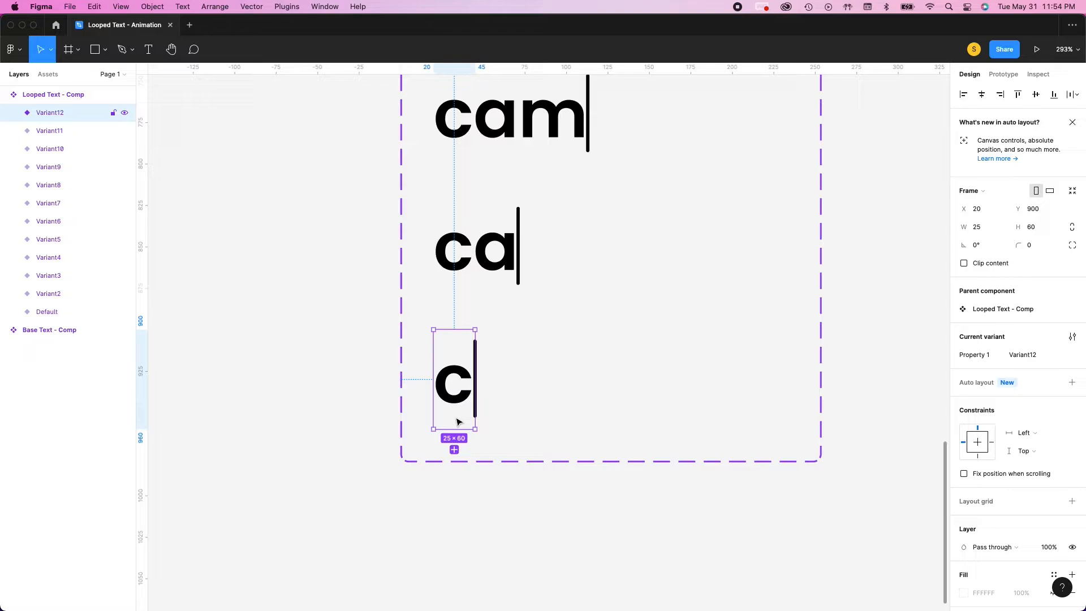
{"action": "left_click", "coordinate": [452, 449]}
{"action": "left_click_drag", "start_coordinate": [475, 468], "coordinate": [441, 481]}
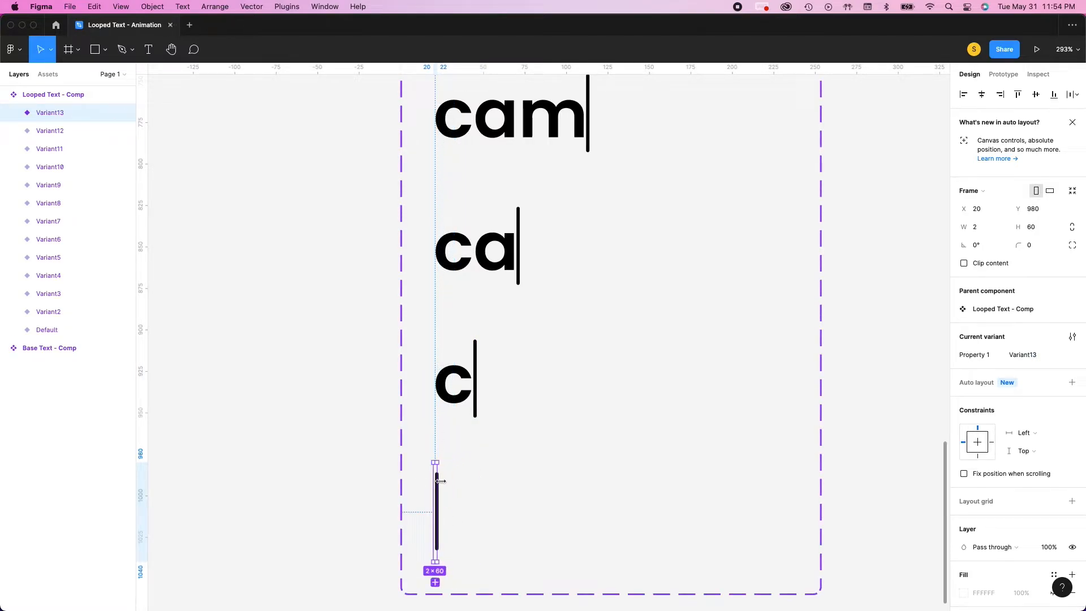
{"action": "scroll", "coordinate": [487, 400], "scroll_direction": "down", "scroll_amount": 5}
{"action": "left_click", "coordinate": [435, 314]}
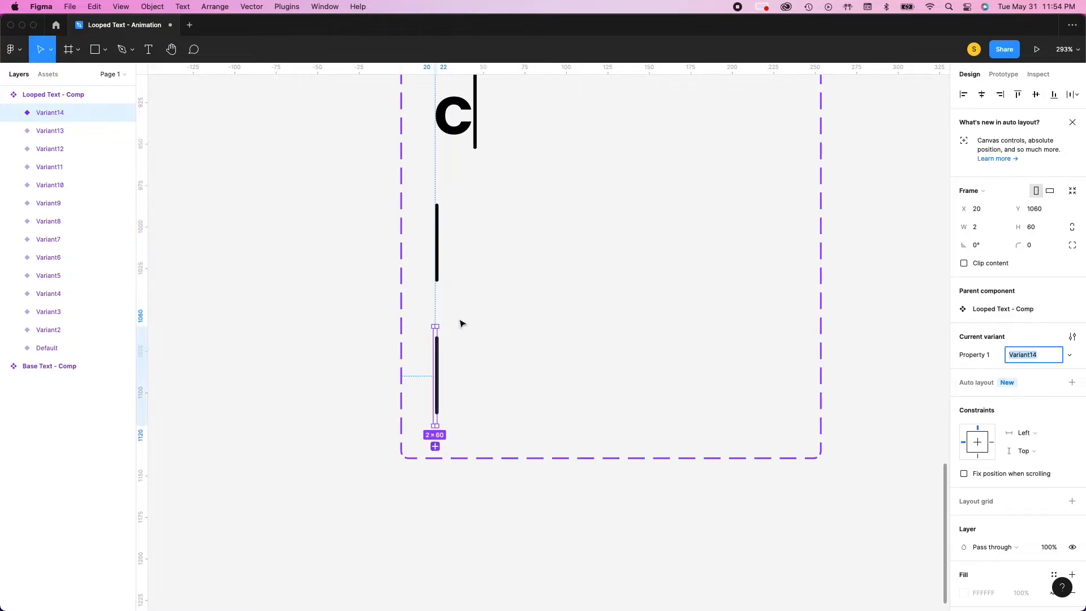
{"action": "scroll", "coordinate": [462, 324], "scroll_direction": "up", "scroll_amount": 15}
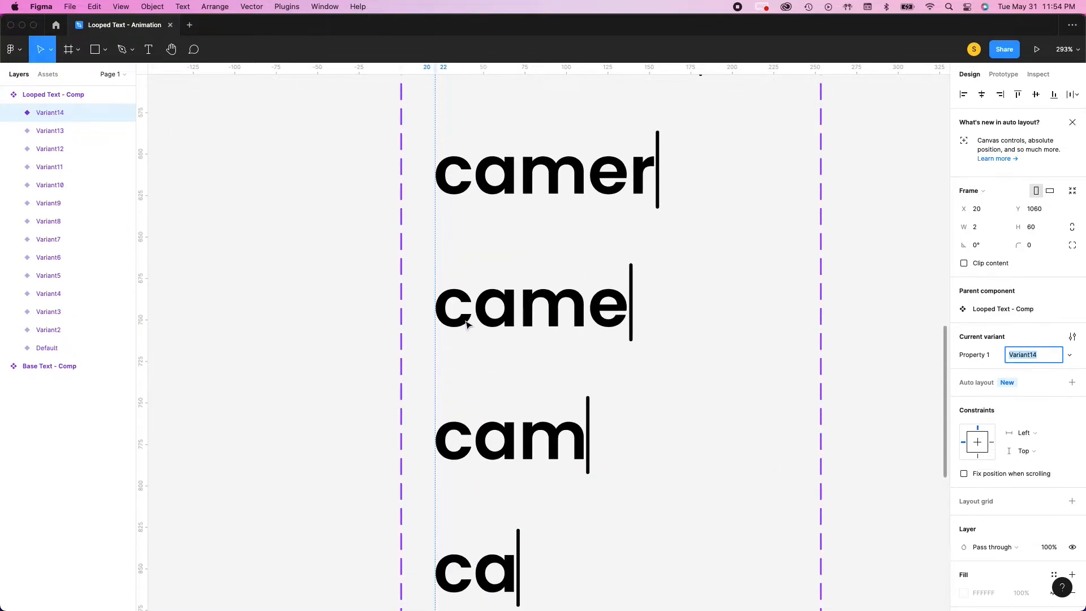
{"action": "scroll", "coordinate": [470, 324], "scroll_direction": "down", "scroll_amount": 5}
{"action": "scroll", "coordinate": [487, 348], "scroll_direction": "down", "scroll_amount": 10}
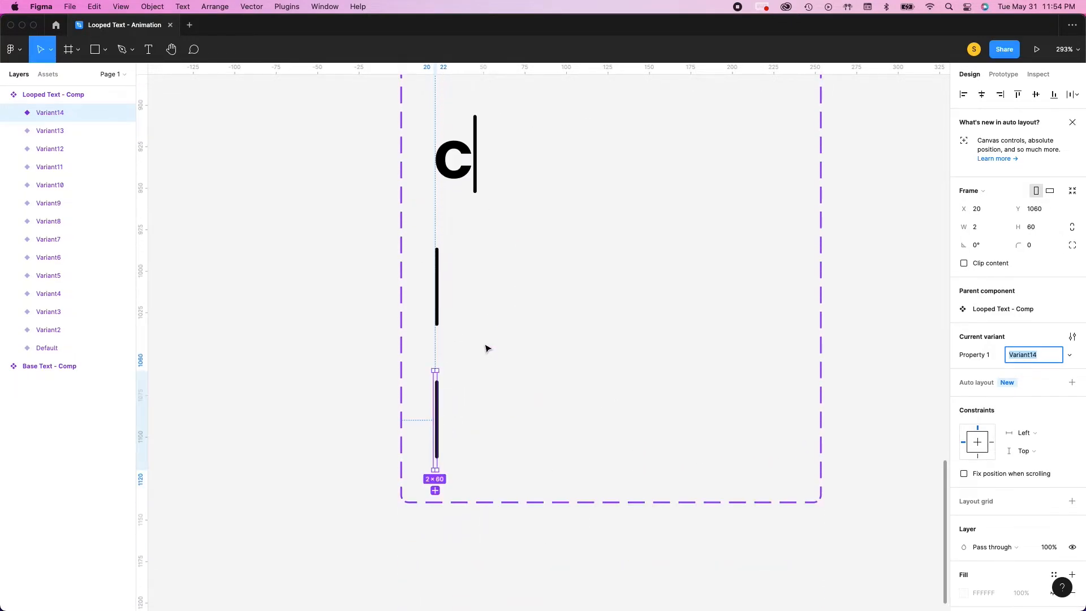
Turn the content of the "camera" text layer in the Base Text - Comp component into a text property named Text
{"action": "scroll", "coordinate": [446, 394], "scroll_direction": "up", "scroll_amount": 20}
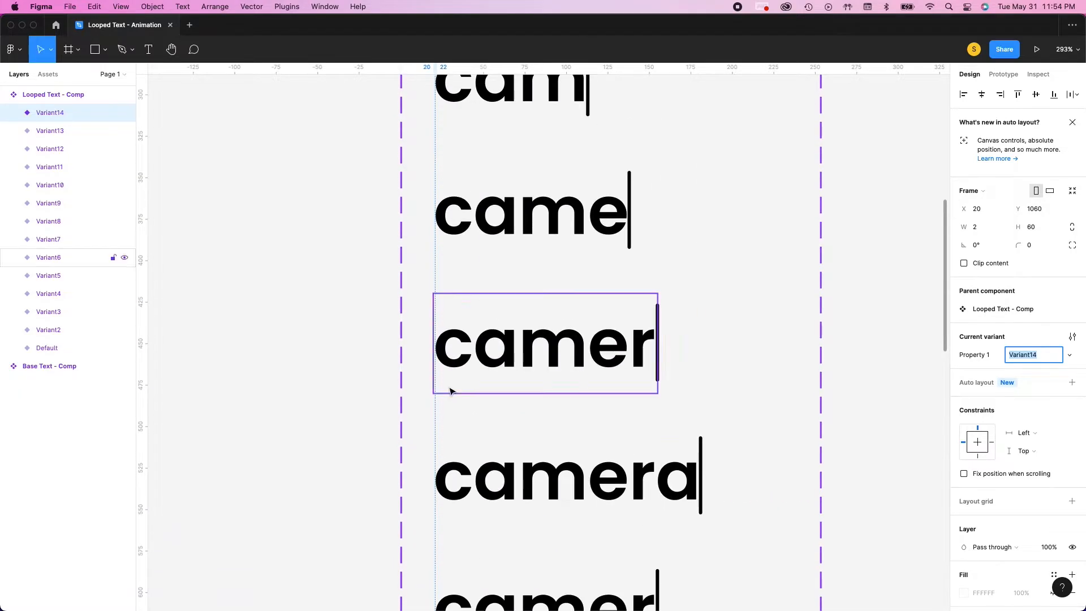
{"action": "scroll", "coordinate": [396, 357], "scroll_direction": "down", "scroll_amount": 2}
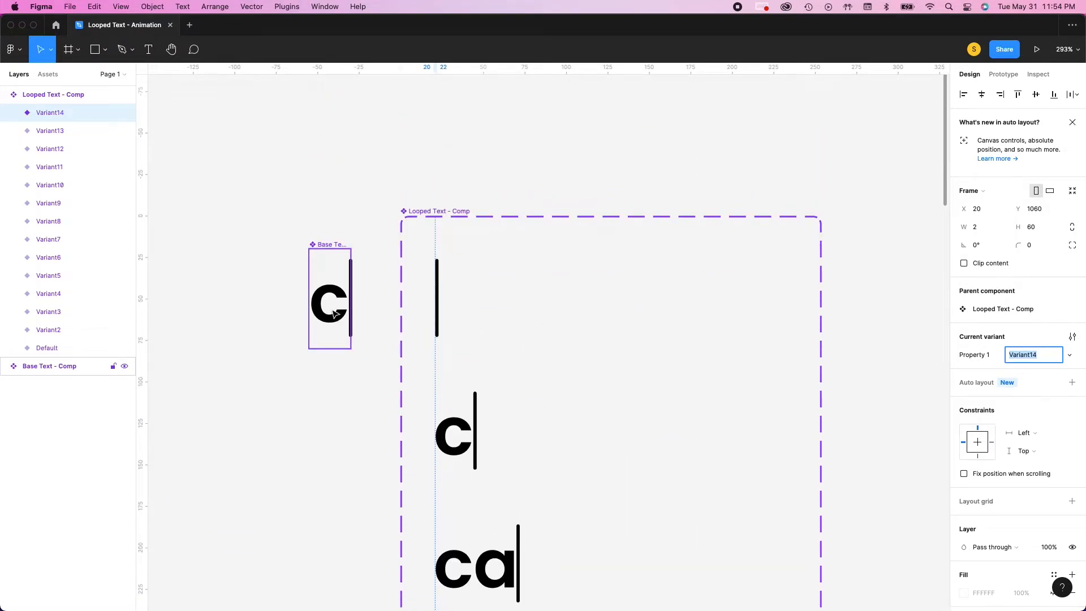
{"action": "left_click", "coordinate": [335, 314]}
{"action": "scroll", "coordinate": [1011, 390], "scroll_direction": "down", "scroll_amount": 1}
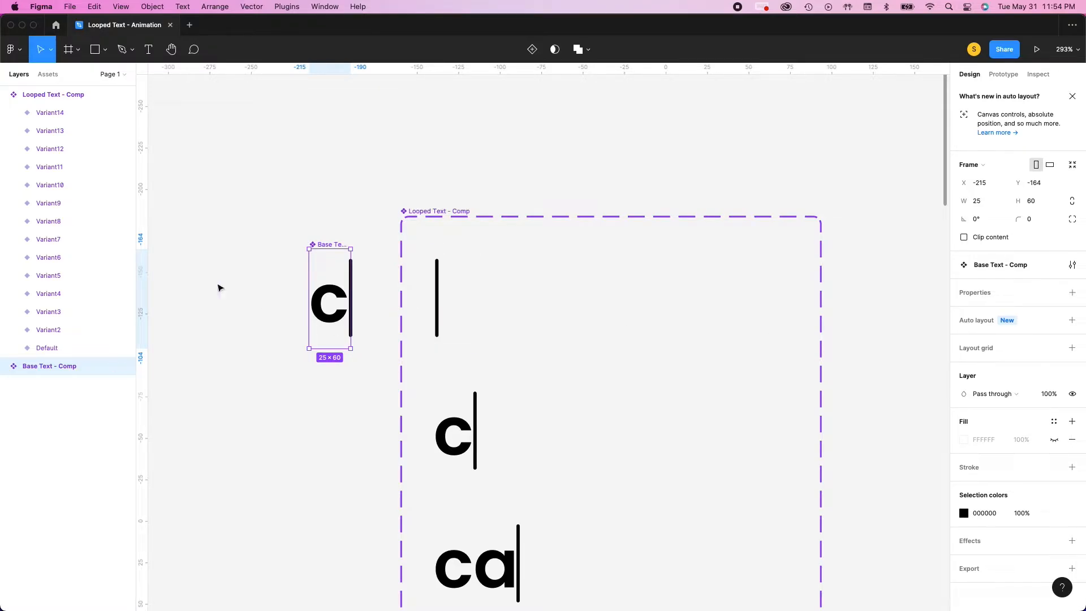
{"action": "double_click", "coordinate": [332, 319]}
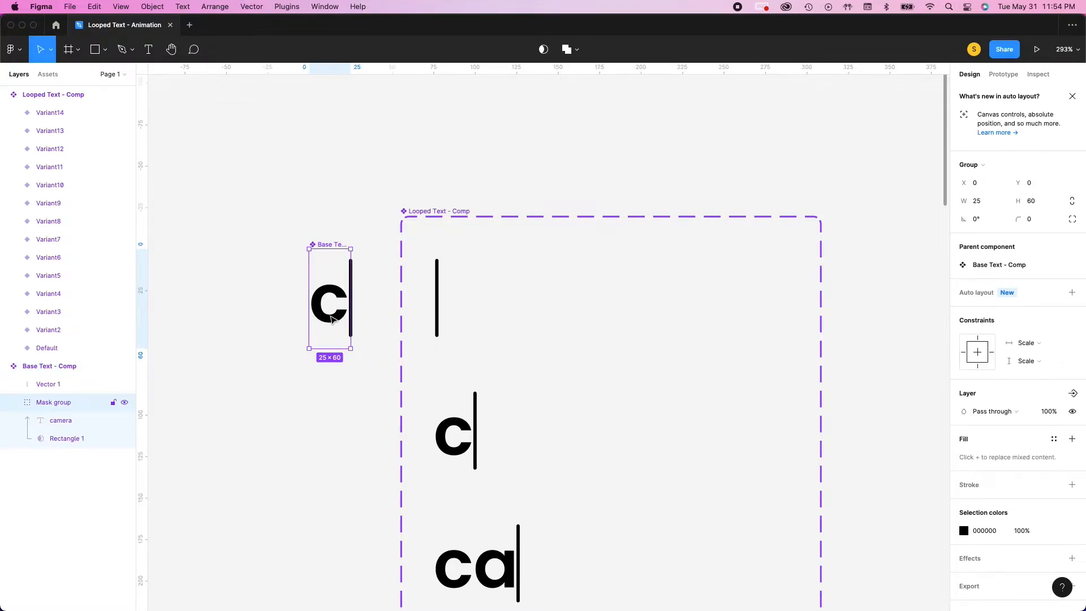
{"action": "scroll", "coordinate": [1024, 398], "scroll_direction": "down", "scroll_amount": 1}
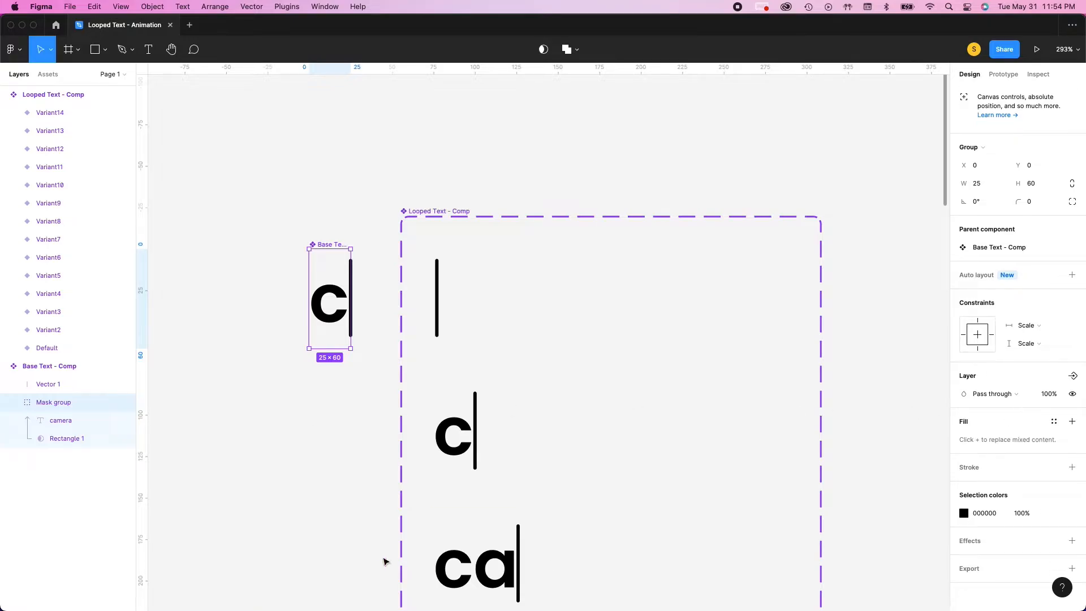
{"action": "left_click", "coordinate": [69, 421]}
{"action": "scroll", "coordinate": [983, 506], "scroll_direction": "down", "scroll_amount": 3}
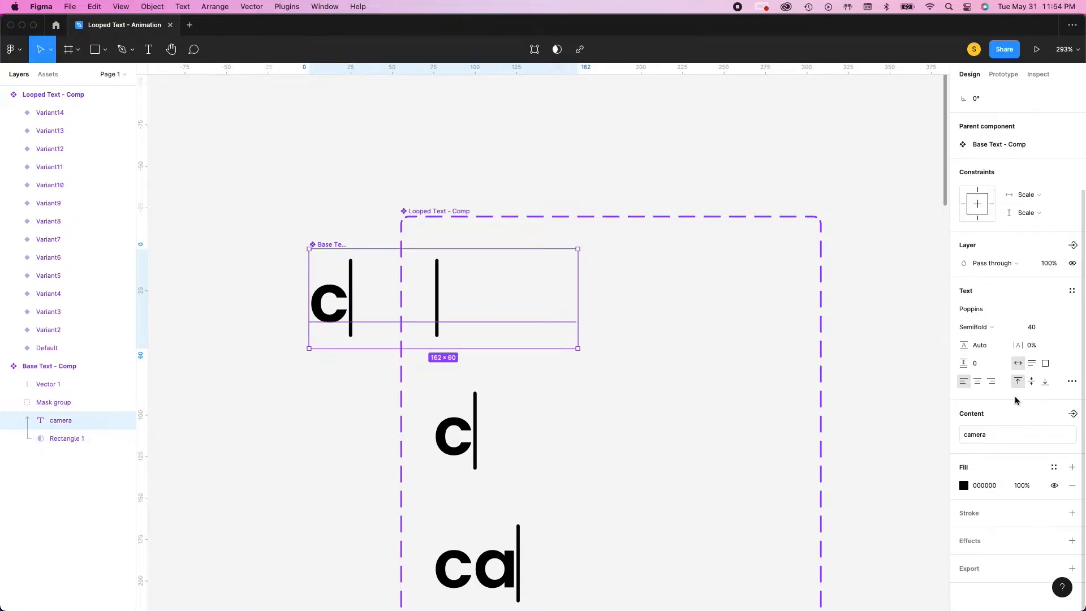
{"action": "left_click", "coordinate": [1074, 414]}
{"action": "left_click", "coordinate": [590, 365]}
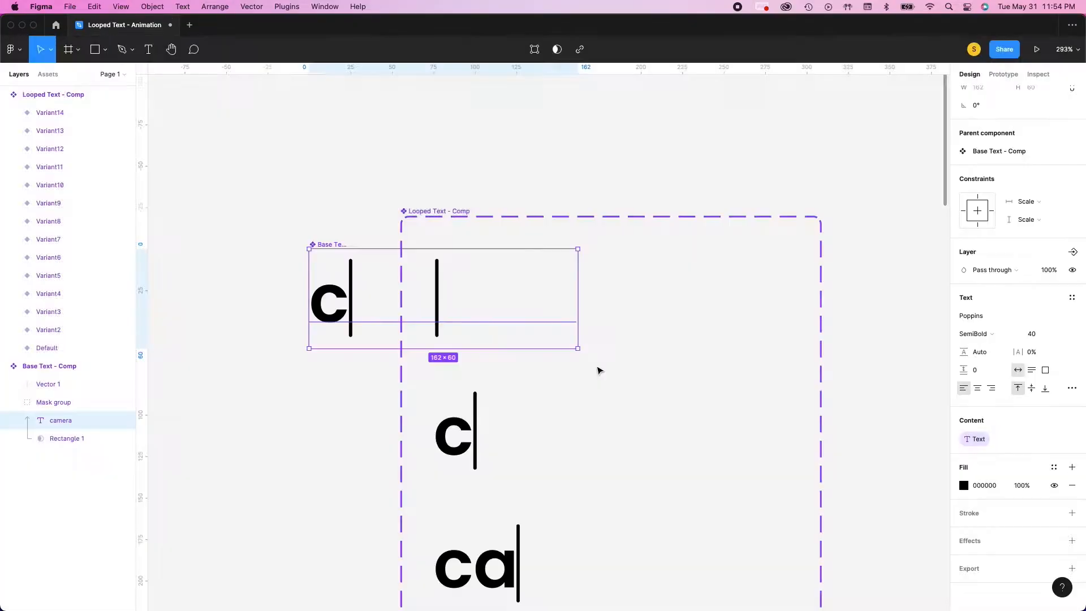
{"action": "scroll", "coordinate": [552, 451], "scroll_direction": "down", "scroll_amount": 10}
{"action": "scroll", "coordinate": [509, 451], "scroll_direction": "up", "scroll_amount": 10}
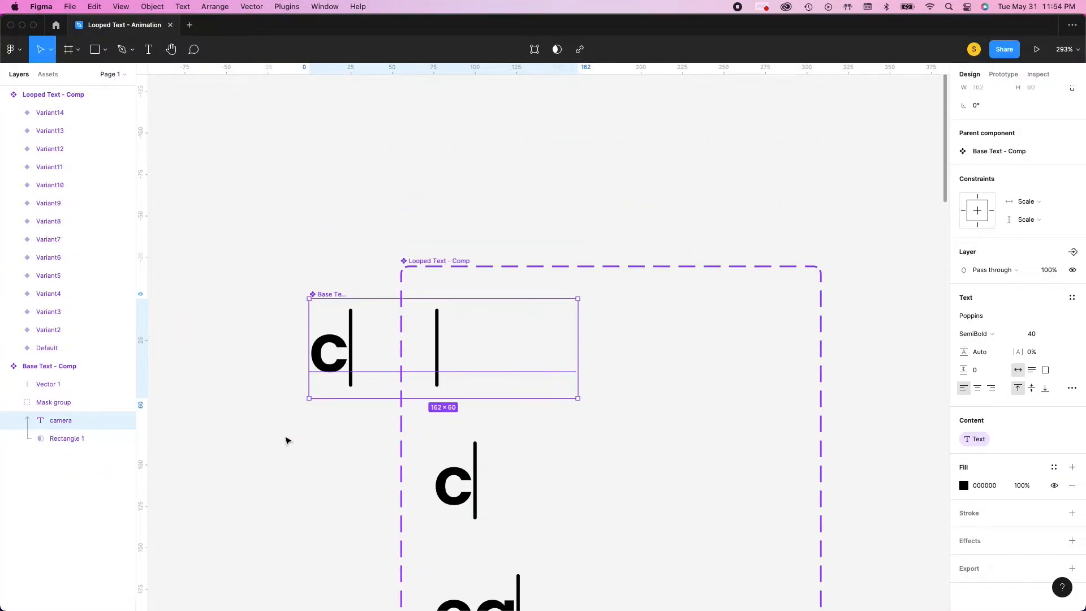
{"action": "left_click", "coordinate": [287, 440]}
Set the Text property of the Base Text - Comp instance inside the lowest cursor-only variant to "Tripod"
{"action": "scroll", "coordinate": [405, 485], "scroll_direction": "down", "scroll_amount": 15}
{"action": "scroll", "coordinate": [505, 475], "scroll_direction": "down", "scroll_amount": 10}
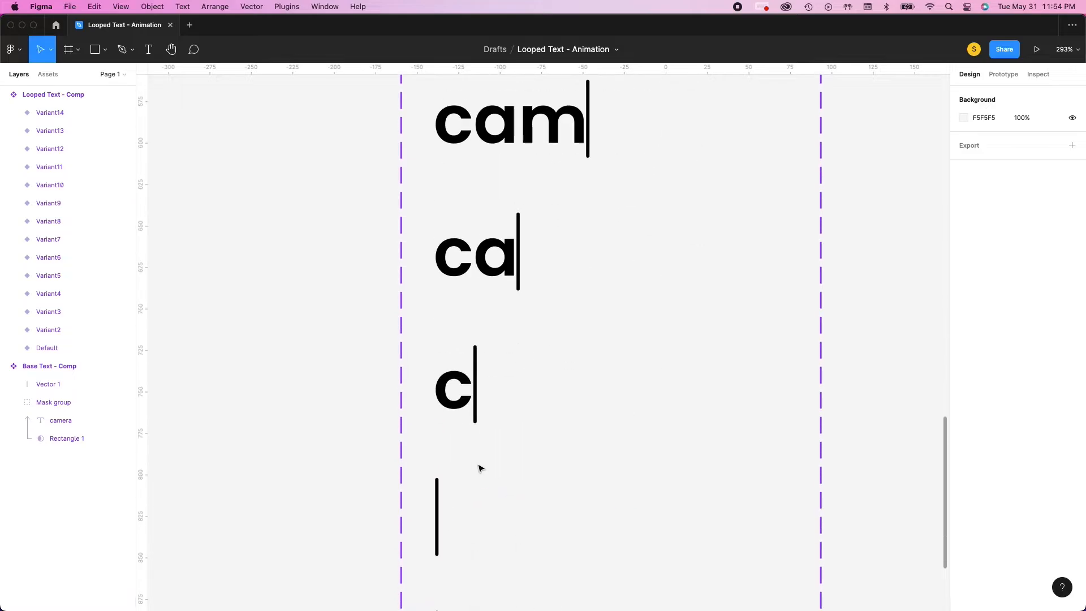
{"action": "scroll", "coordinate": [437, 487], "scroll_direction": "down", "scroll_amount": 5}
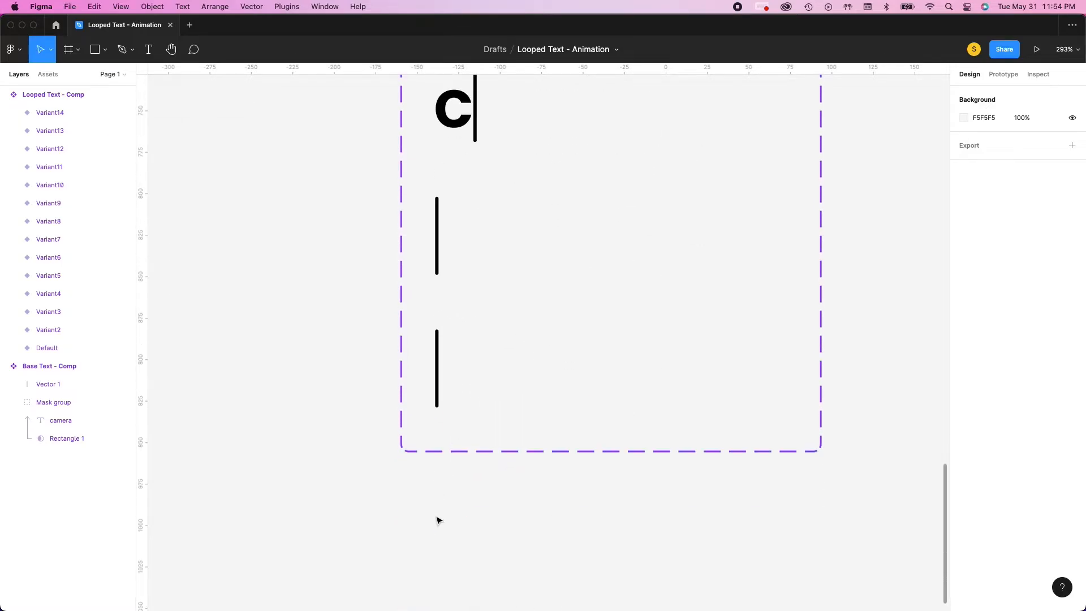
{"action": "left_click", "coordinate": [439, 392]}
{"action": "scroll", "coordinate": [1031, 436], "scroll_direction": "down", "scroll_amount": 5}
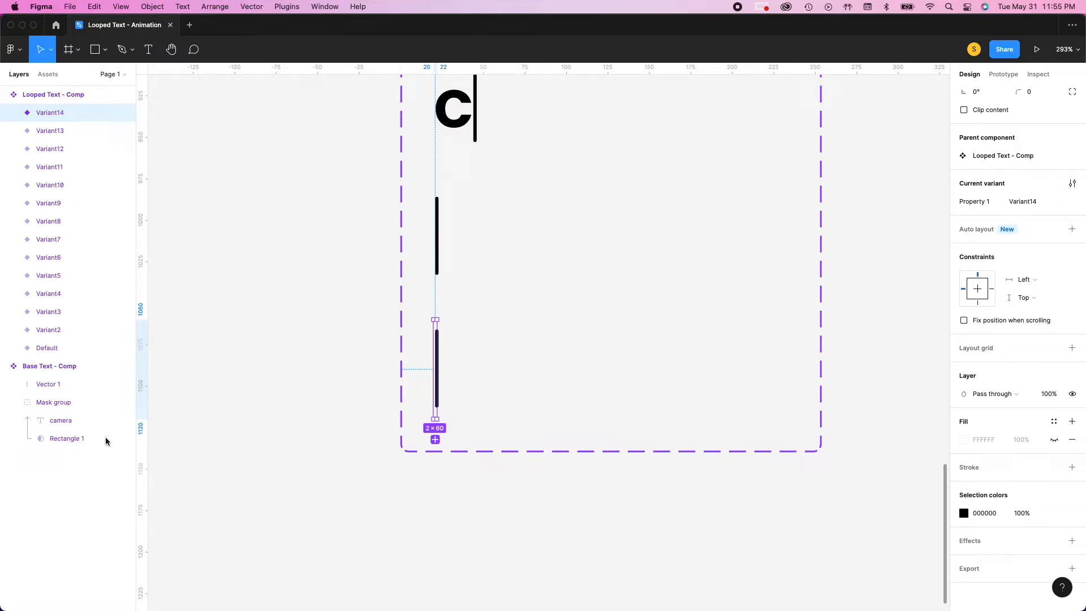
{"action": "left_click", "coordinate": [439, 372]}
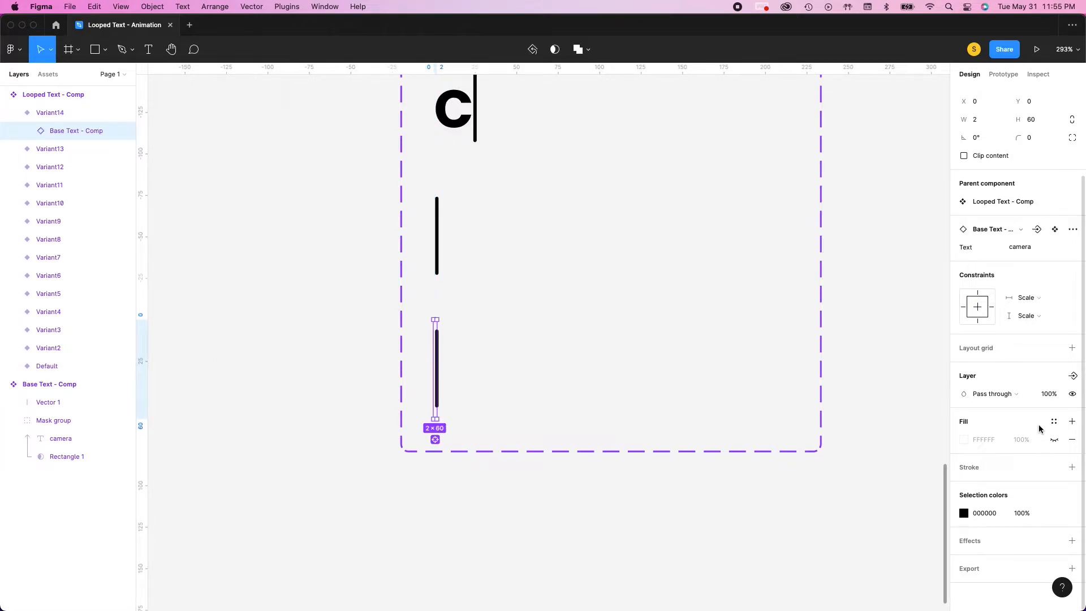
{"action": "scroll", "coordinate": [1043, 426], "scroll_direction": "up", "scroll_amount": 2}
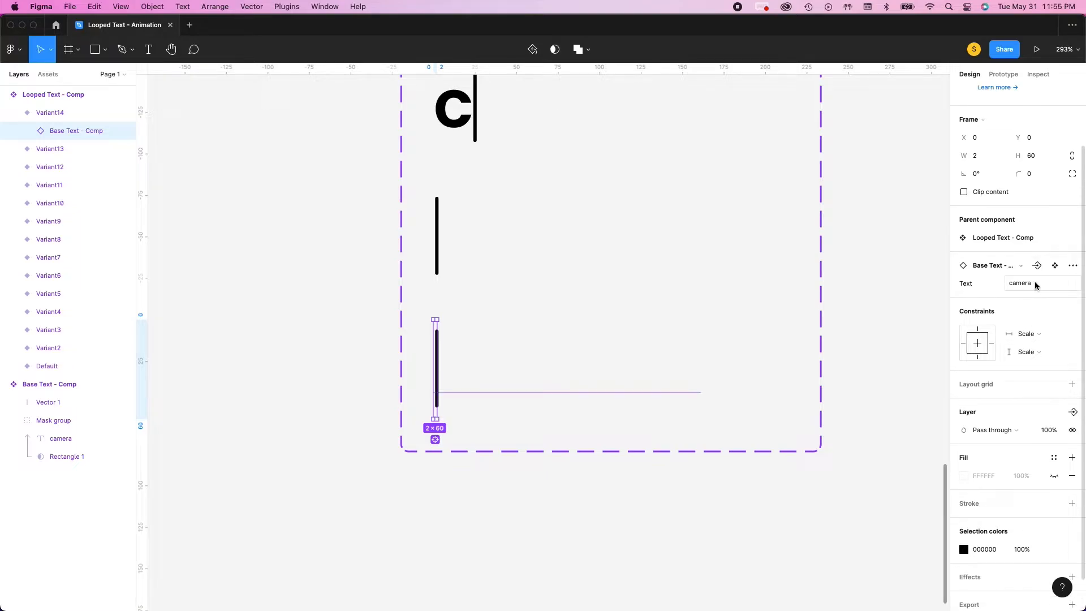
{"action": "left_click", "coordinate": [1037, 286]}
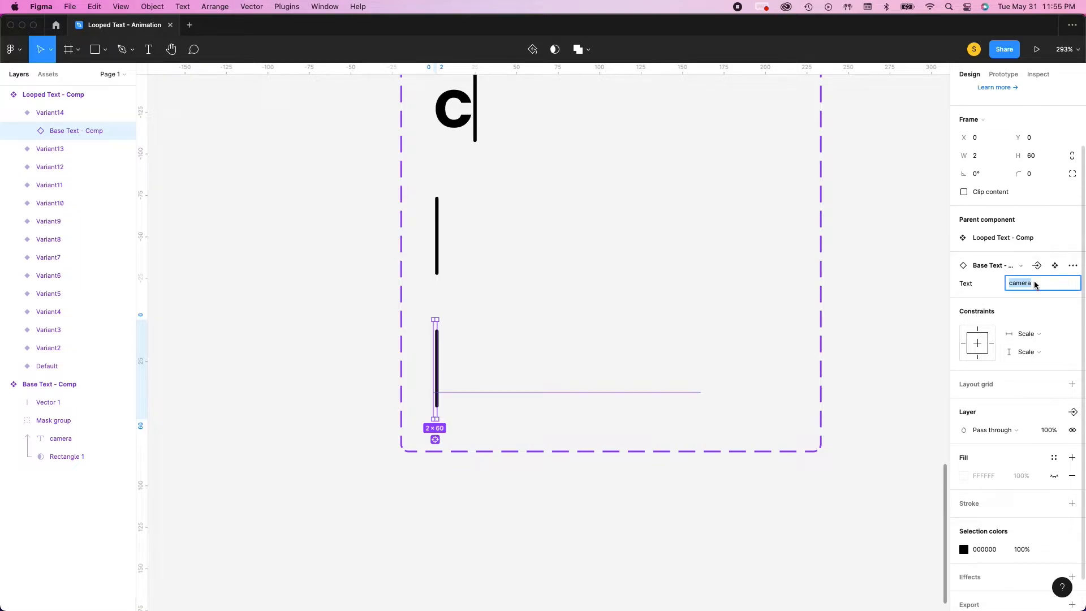
{"action": "type", "text": "Tripod"}
{"action": "left_click", "coordinate": [639, 561]}
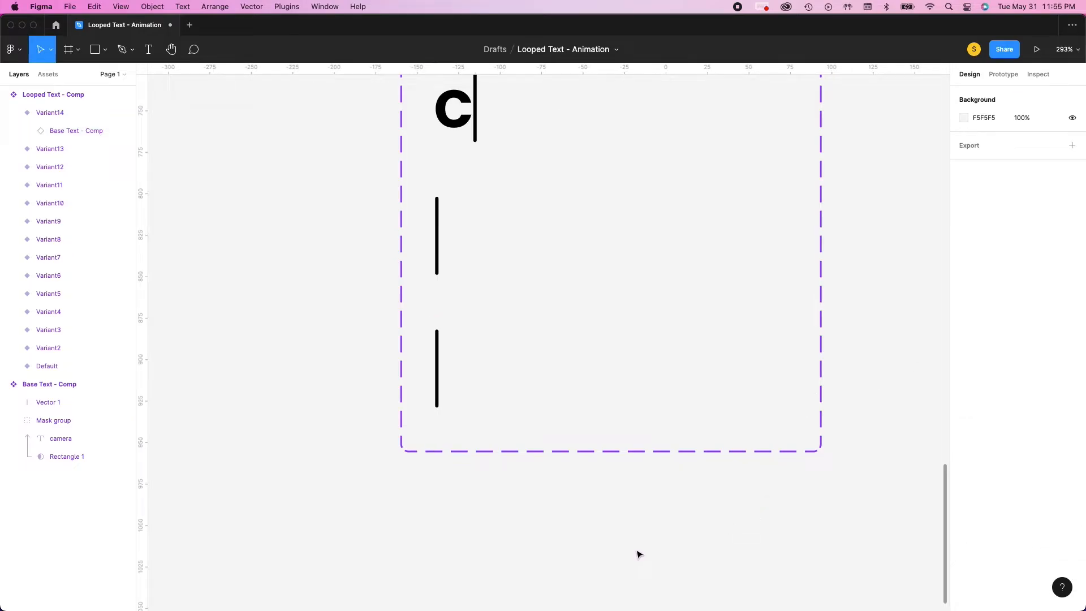
Widen the lowest variant to 23 to show "T", and add a variant below it widened to 40 to show "Tr"
{"action": "left_click", "coordinate": [437, 375]}
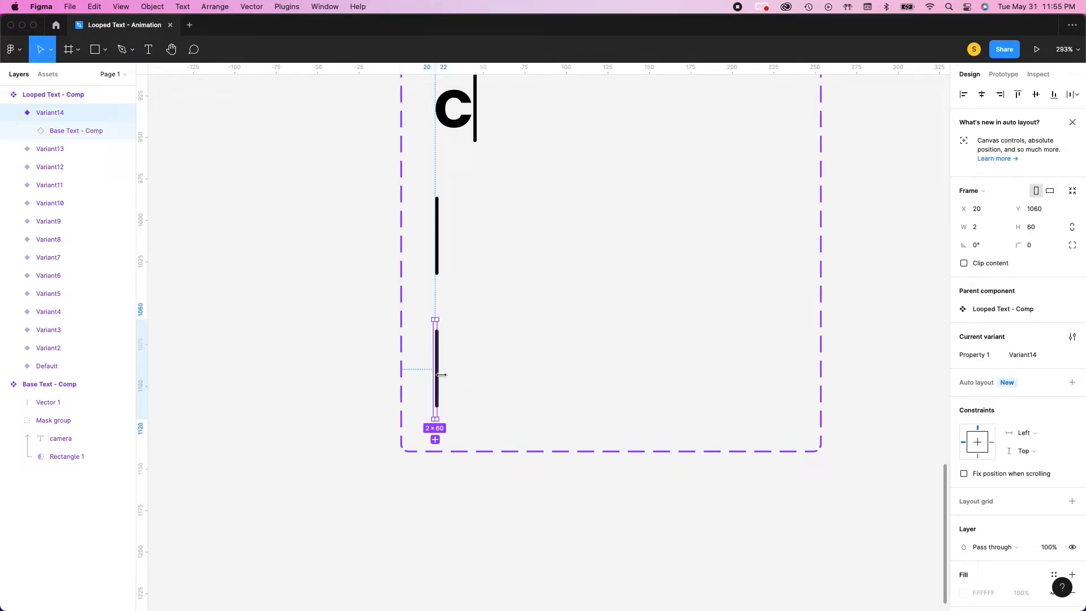
{"action": "left_click_drag", "start_coordinate": [441, 375], "coordinate": [472, 375]}
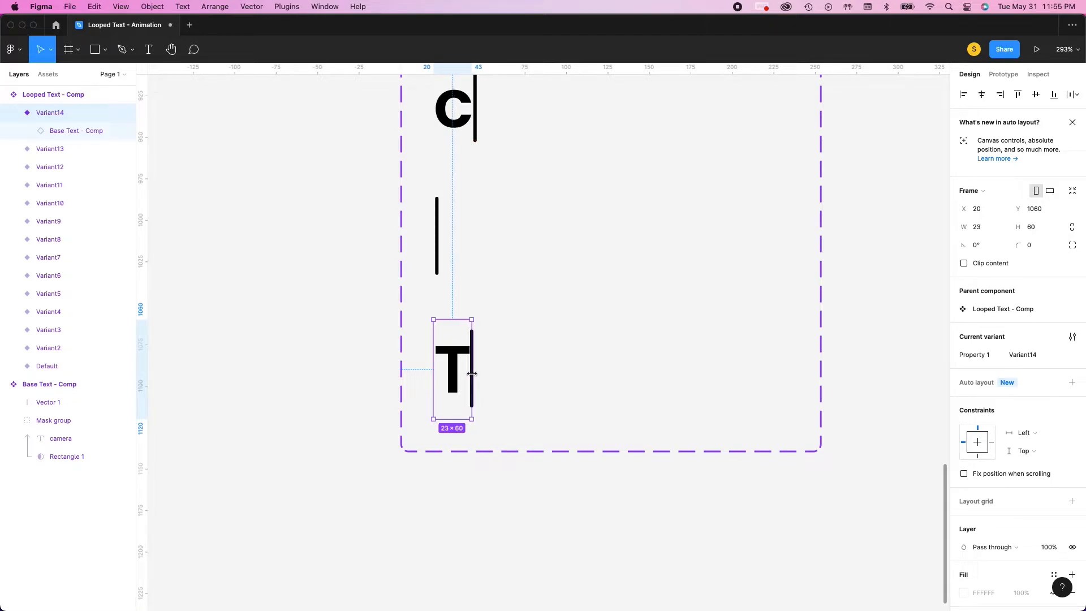
{"action": "scroll", "coordinate": [507, 386], "scroll_direction": "down", "scroll_amount": 5}
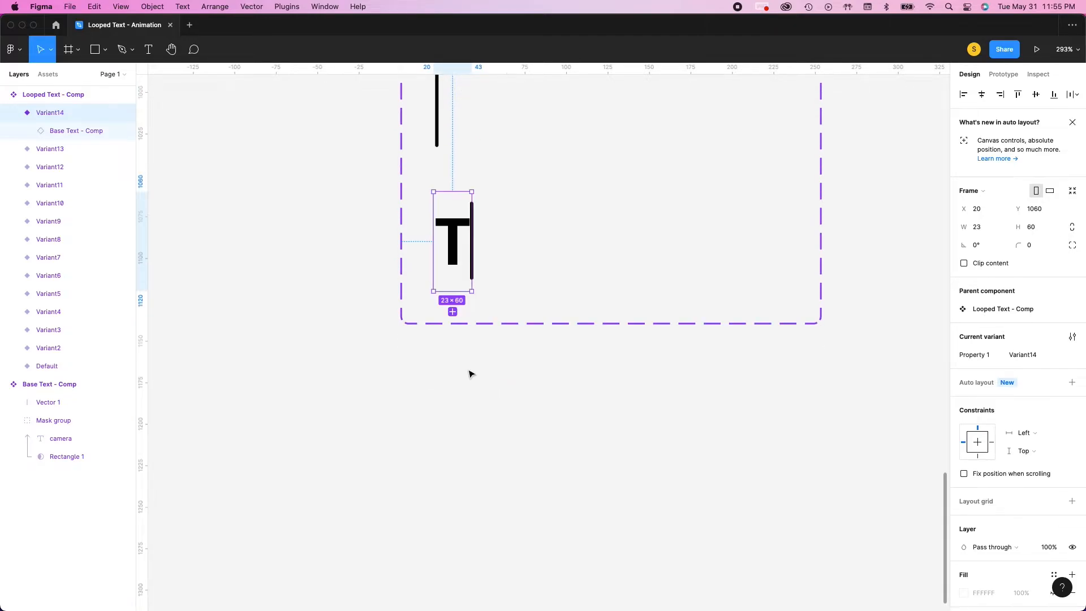
{"action": "left_click", "coordinate": [452, 312]}
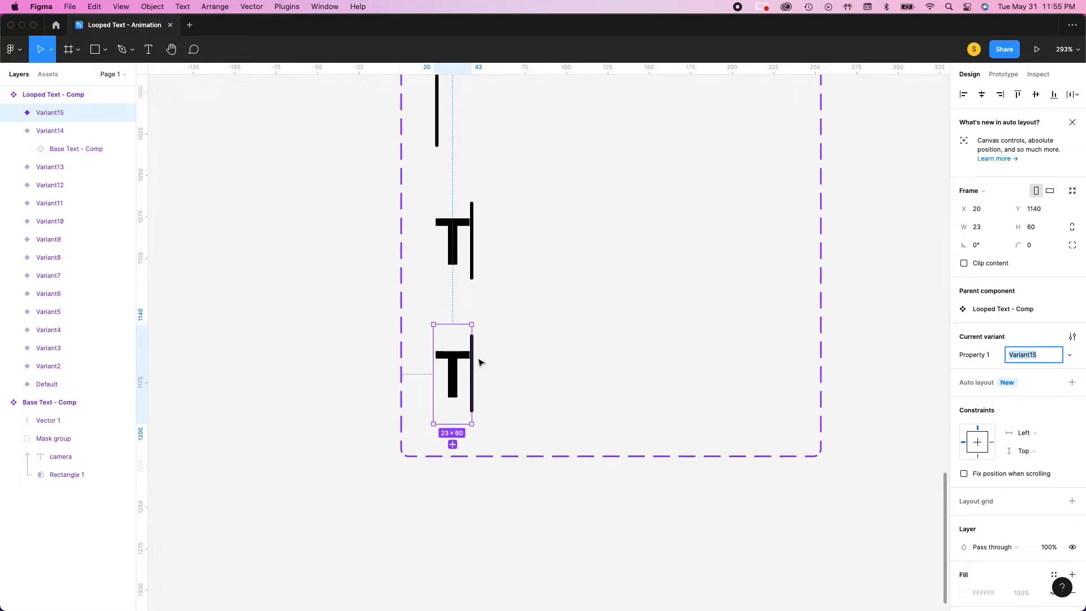
{"action": "left_click_drag", "start_coordinate": [473, 361], "coordinate": [500, 361]}
Add two more variants below "Tr", widened to 50 to show "Tri" and to 78 to show "Trip"
{"action": "scroll", "coordinate": [501, 361], "scroll_direction": "down", "scroll_amount": 3}
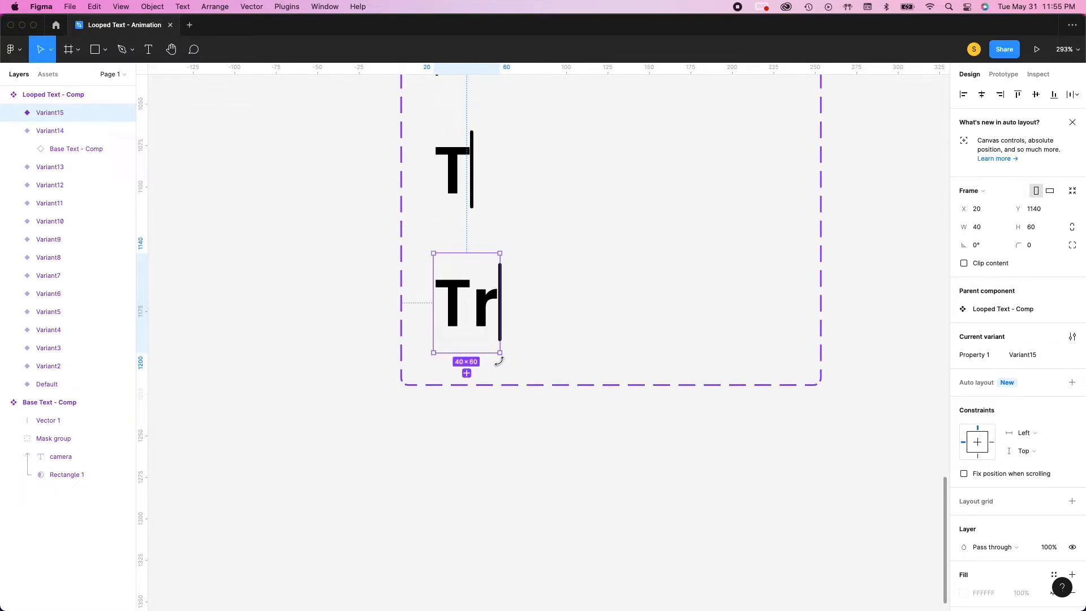
{"action": "left_click", "coordinate": [467, 373]}
{"action": "left_click_drag", "start_coordinate": [500, 405], "coordinate": [518, 406]}
{"action": "scroll", "coordinate": [490, 433], "scroll_direction": "down", "scroll_amount": 4}
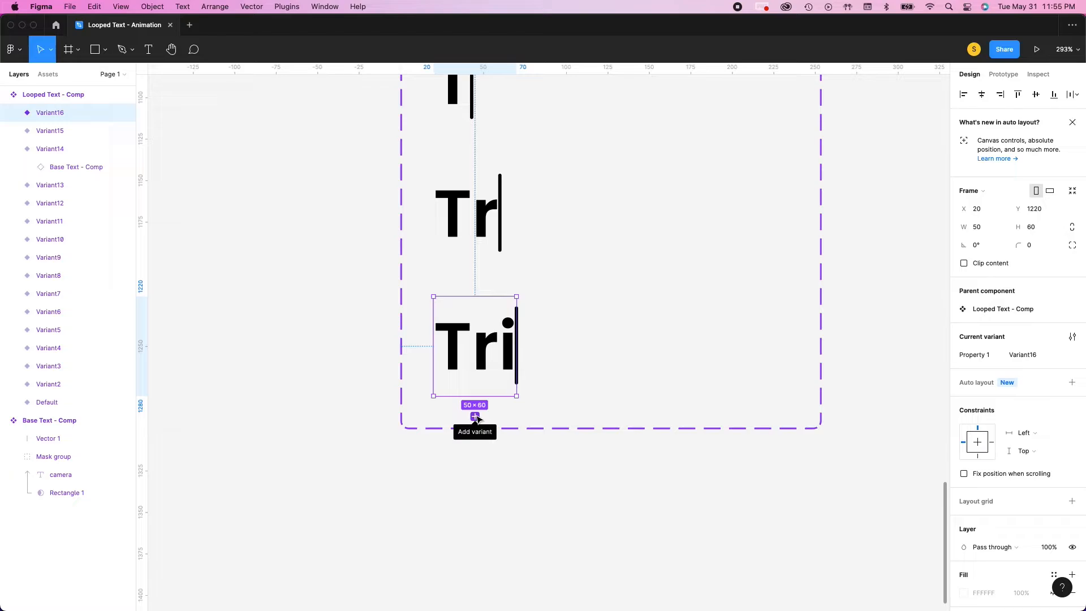
{"action": "left_click", "coordinate": [475, 416]}
{"action": "scroll", "coordinate": [493, 417], "scroll_direction": "down", "scroll_amount": 1}
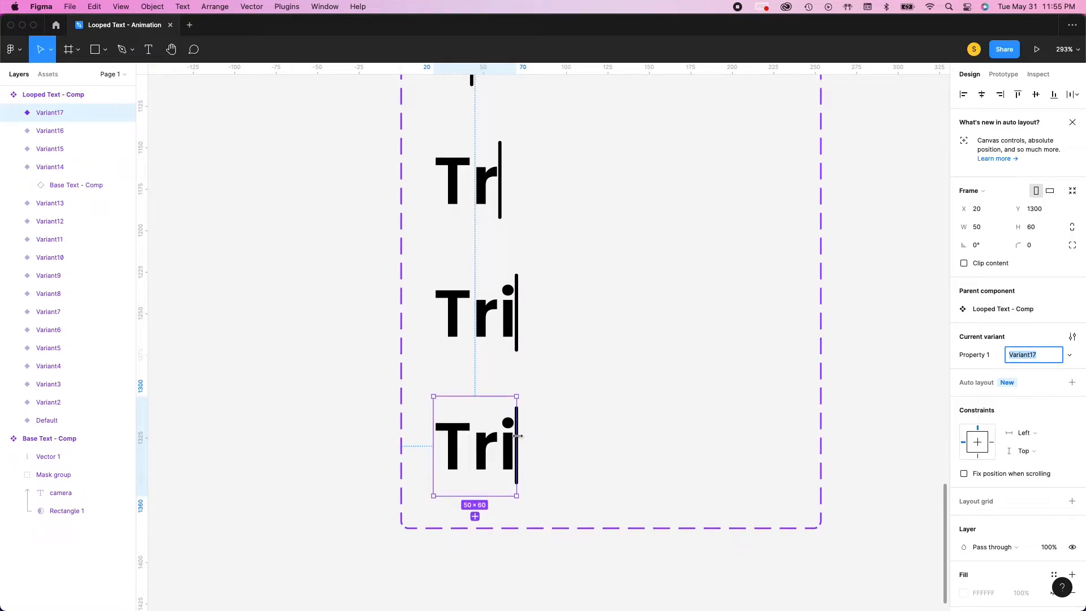
{"action": "left_click_drag", "start_coordinate": [517, 435], "coordinate": [563, 434]}
Add two more variants below "Trip", widened to 104 to show "Tripo" and to 130 to show "Tripod"
{"action": "scroll", "coordinate": [495, 471], "scroll_direction": "down", "scroll_amount": 5}
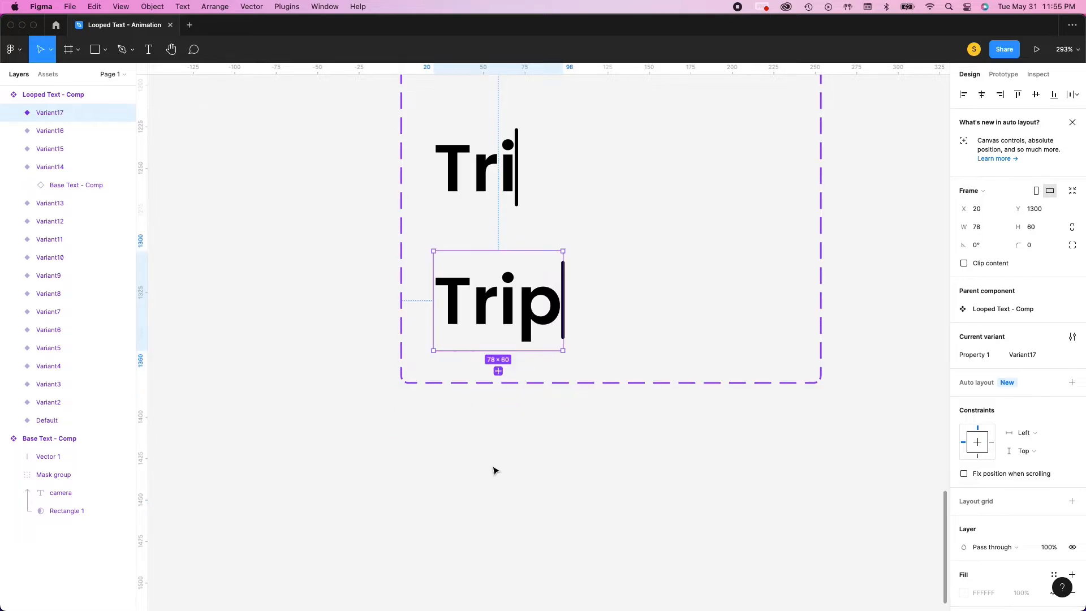
{"action": "left_click", "coordinate": [498, 371]}
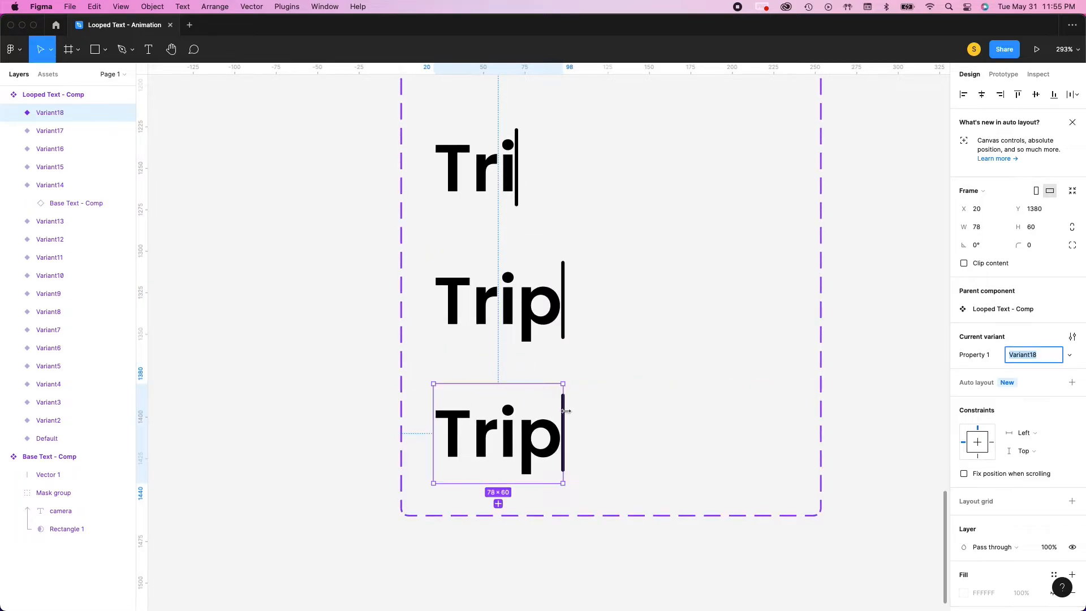
{"action": "left_click_drag", "start_coordinate": [566, 411], "coordinate": [606, 413]}
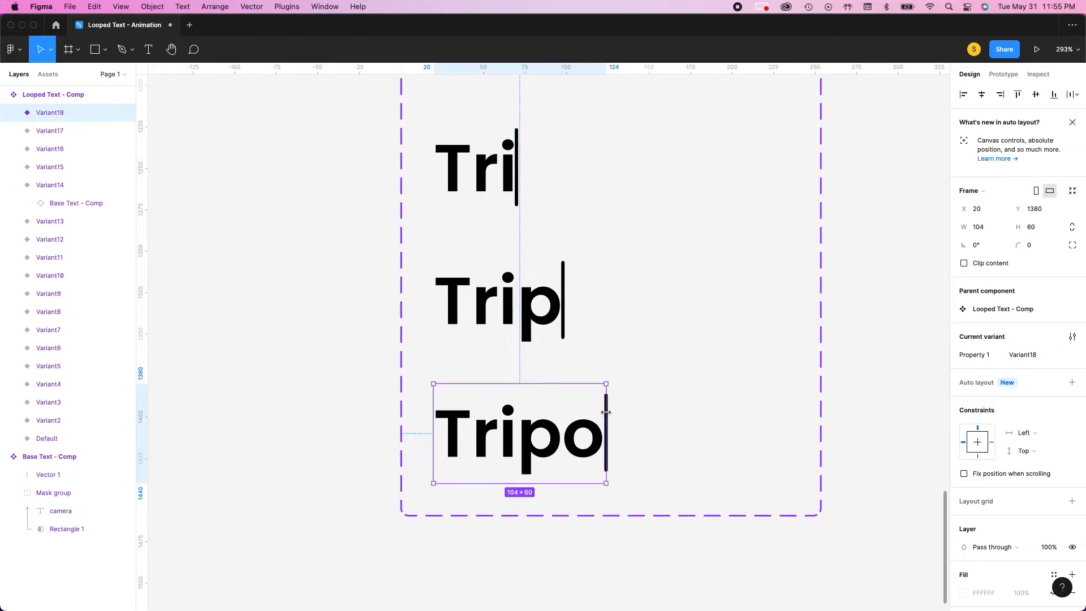
{"action": "scroll", "coordinate": [557, 407], "scroll_direction": "down", "scroll_amount": 7}
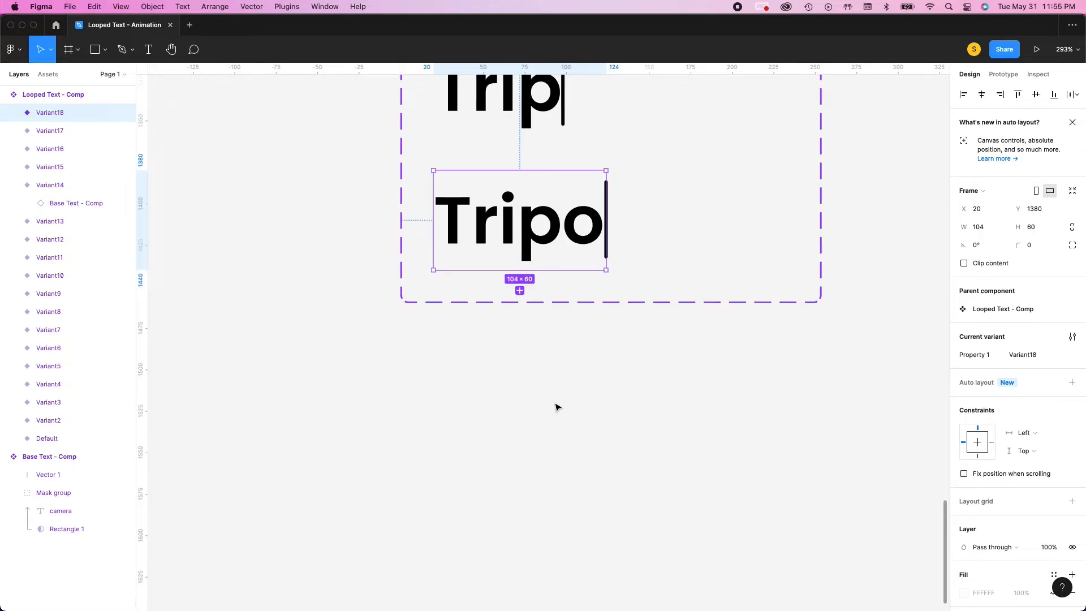
{"action": "left_click", "coordinate": [520, 290]}
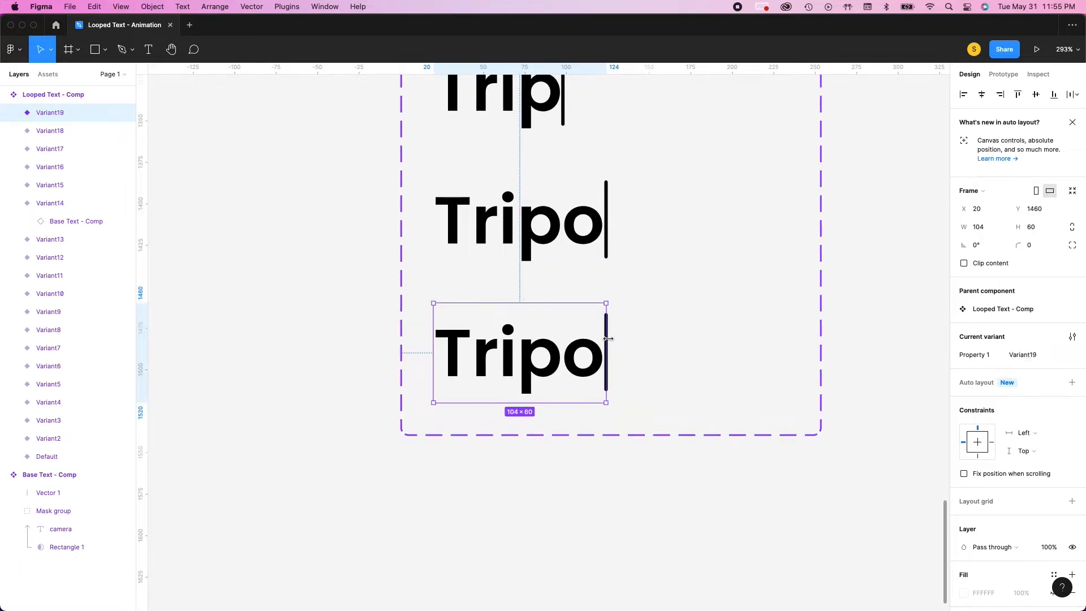
{"action": "left_click_drag", "start_coordinate": [606, 338], "coordinate": [648, 337]}
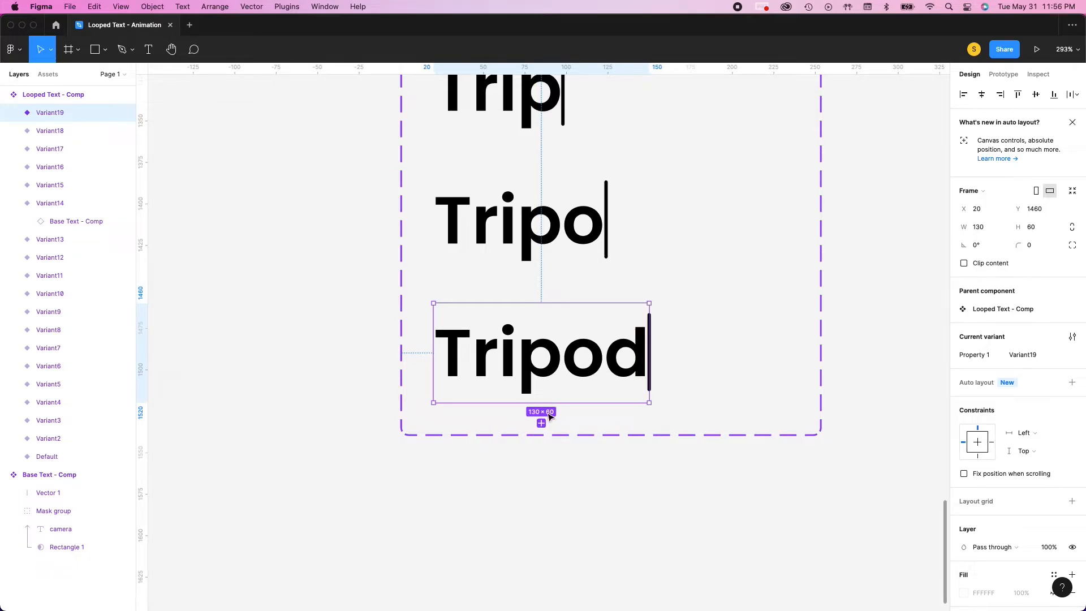
Add two variants below "Tripod", one narrowed to 104 to show "Tripo" and one narrowed further to show "Trip"
{"action": "left_click", "coordinate": [542, 424]}
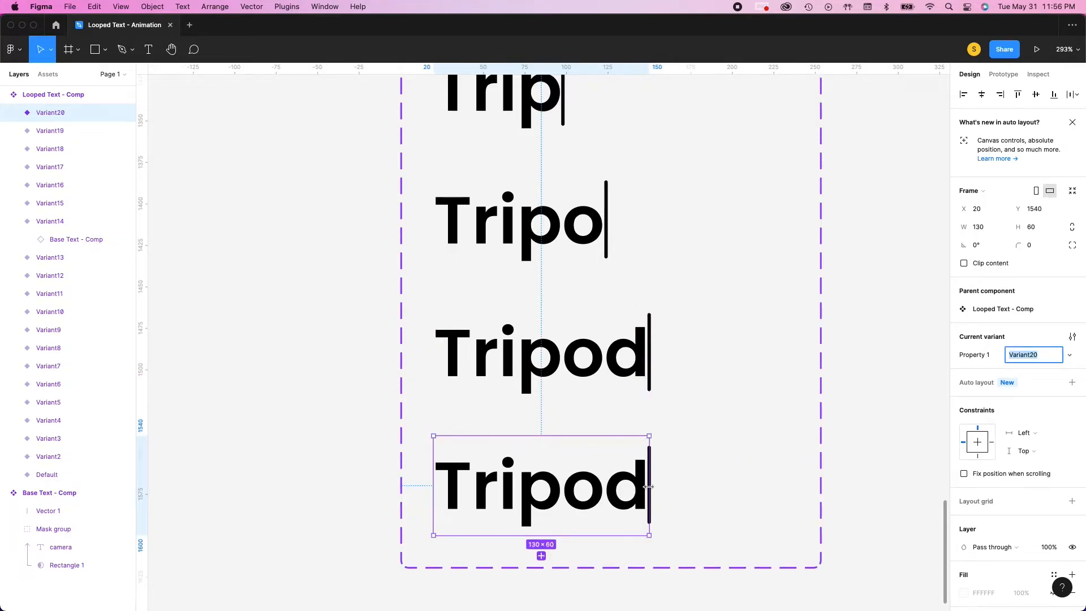
{"action": "left_click_drag", "start_coordinate": [649, 488], "coordinate": [606, 490]}
{"action": "scroll", "coordinate": [524, 513], "scroll_direction": "down", "scroll_amount": 1}
{"action": "left_click", "coordinate": [521, 534]}
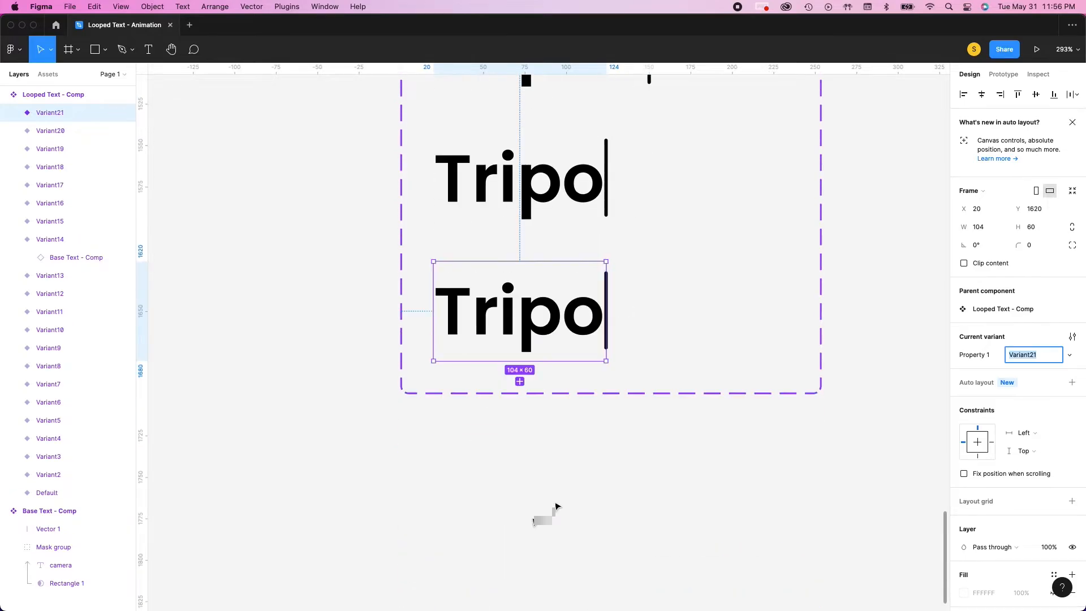
{"action": "left_click_drag", "start_coordinate": [606, 317], "coordinate": [563, 321]}
Add two more variants below the second "Trip", narrowed to about 49 to show "Tri" and to 40 to show "Tr"
{"action": "left_click", "coordinate": [498, 382]}
{"action": "left_click_drag", "start_coordinate": [563, 444], "coordinate": [517, 447]}
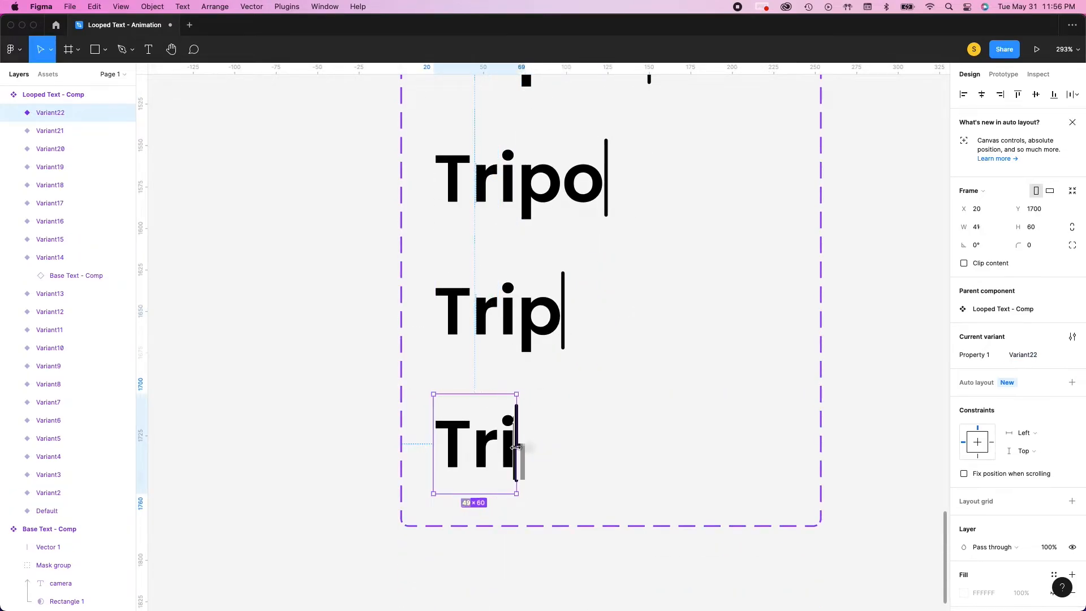
{"action": "left_click", "coordinate": [476, 514]}
{"action": "left_click_drag", "start_coordinate": [517, 237], "coordinate": [500, 238]}
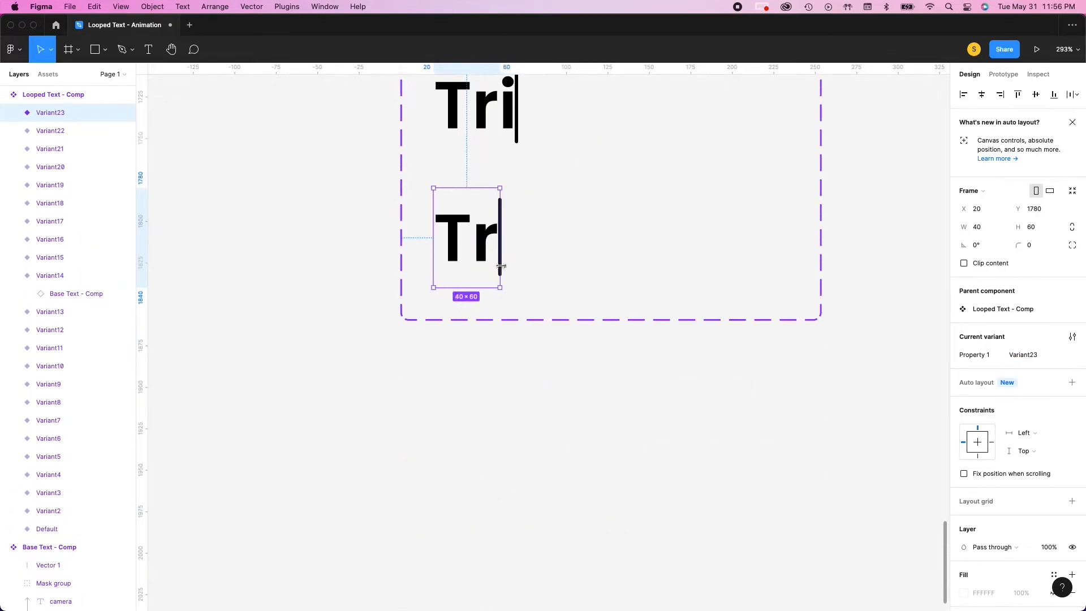
Add two final variants below the second "Tr", one narrowed to show "T" and one narrowed to 2 to show only the cursor line
{"action": "left_click", "coordinate": [467, 306]}
{"action": "left_click_drag", "start_coordinate": [500, 370], "coordinate": [436, 408]}
{"action": "left_click", "coordinate": [458, 439]}
{"action": "scroll", "coordinate": [467, 419], "scroll_direction": "down", "scroll_amount": 2}
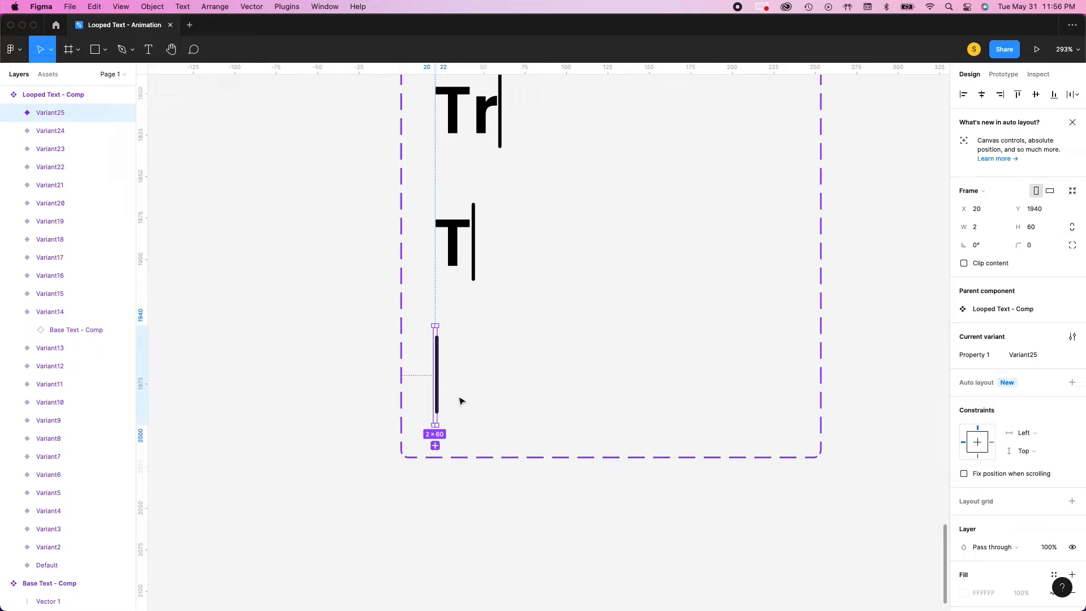
{"action": "scroll", "coordinate": [470, 394], "scroll_direction": "down", "scroll_amount": 1}
{"action": "left_click", "coordinate": [349, 428]}
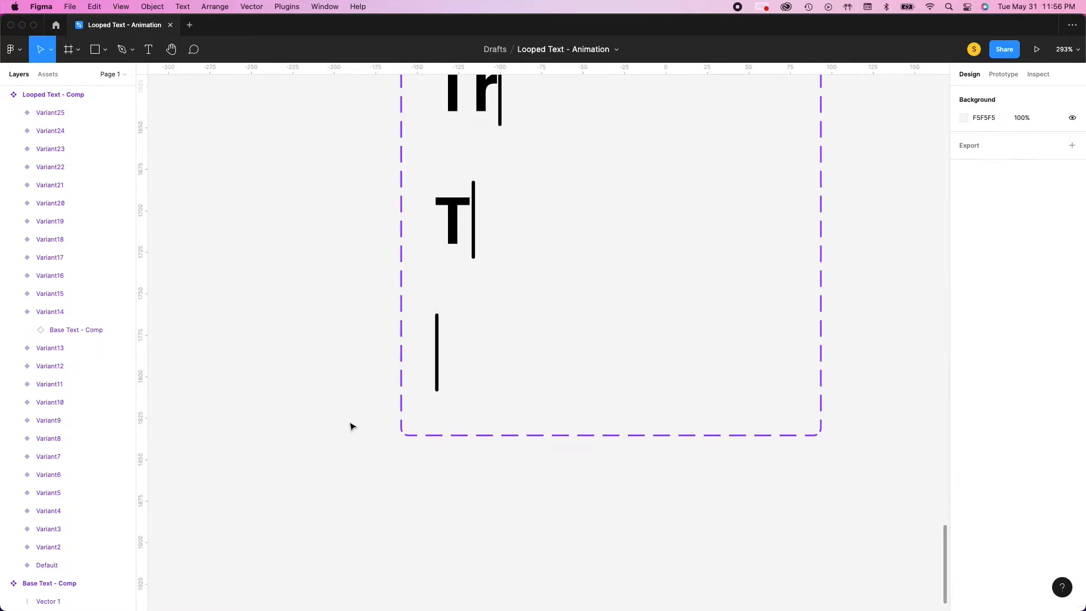
Create a prototype connection from the Default cursor-only variant of Looped Text - Comp to the "c" variant, Variant2
{"action": "scroll", "coordinate": [434, 390], "scroll_direction": "up", "scroll_amount": 20}
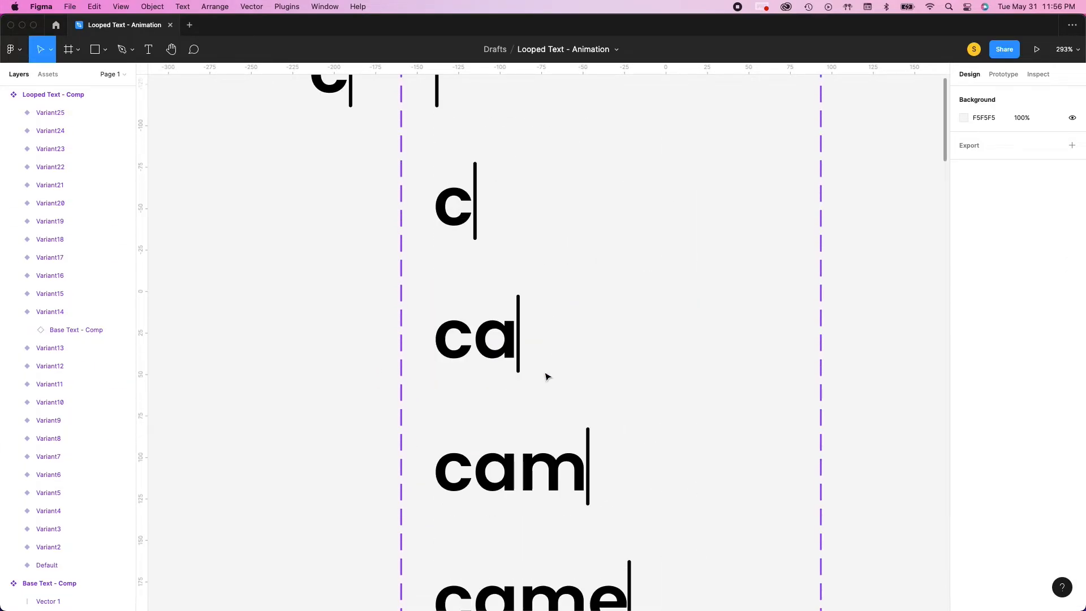
{"action": "scroll", "coordinate": [586, 368], "scroll_direction": "down", "scroll_amount": 10}
{"action": "scroll", "coordinate": [584, 367], "scroll_direction": "up", "scroll_amount": 6}
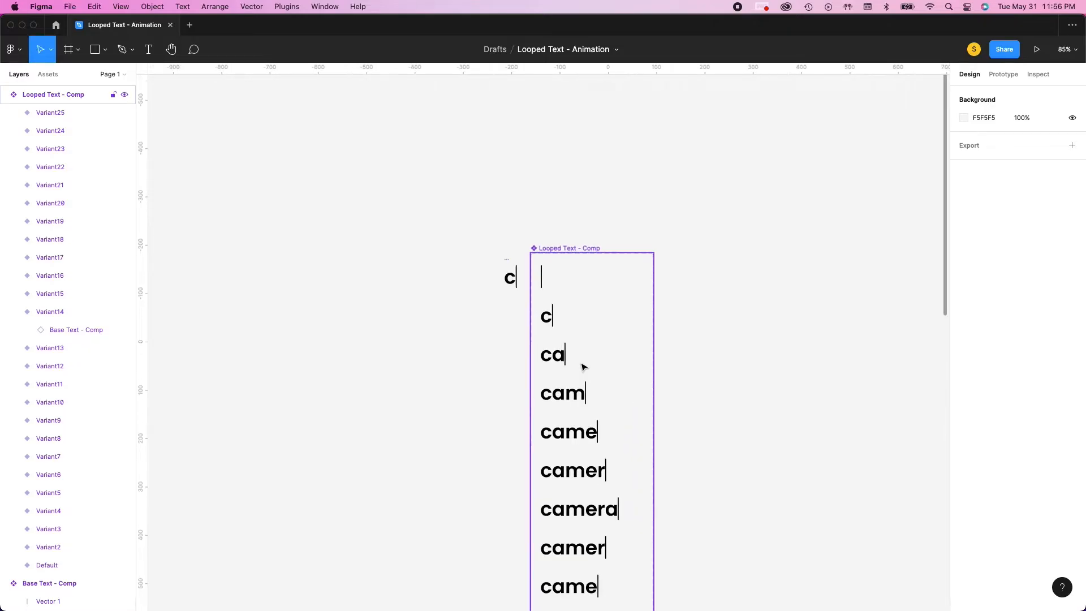
{"action": "scroll", "coordinate": [583, 367], "scroll_direction": "down", "scroll_amount": 3}
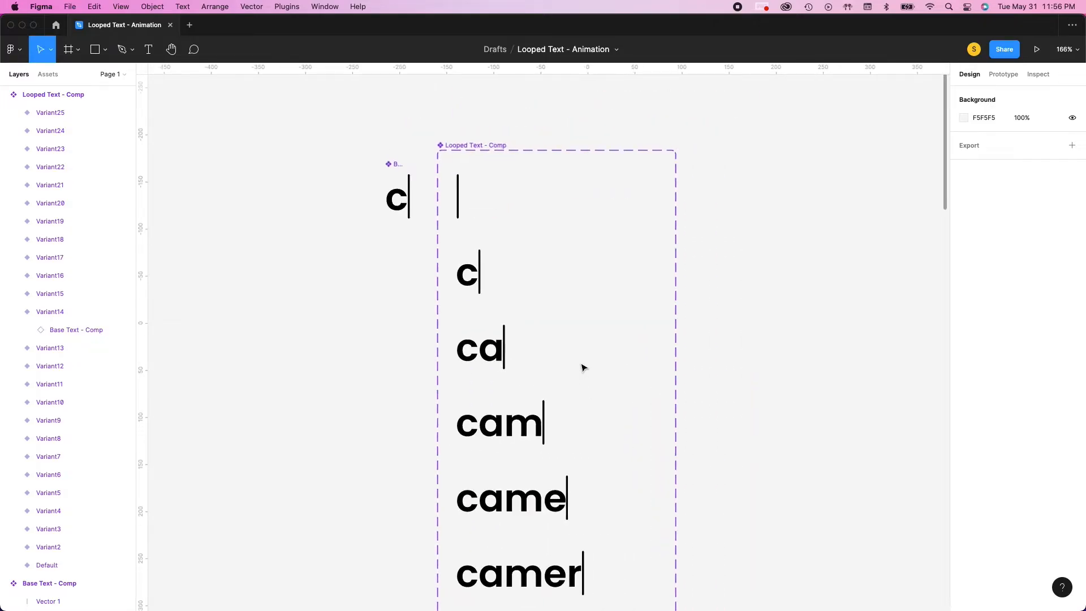
{"action": "scroll", "coordinate": [581, 367], "scroll_direction": "right", "scroll_amount": 2}
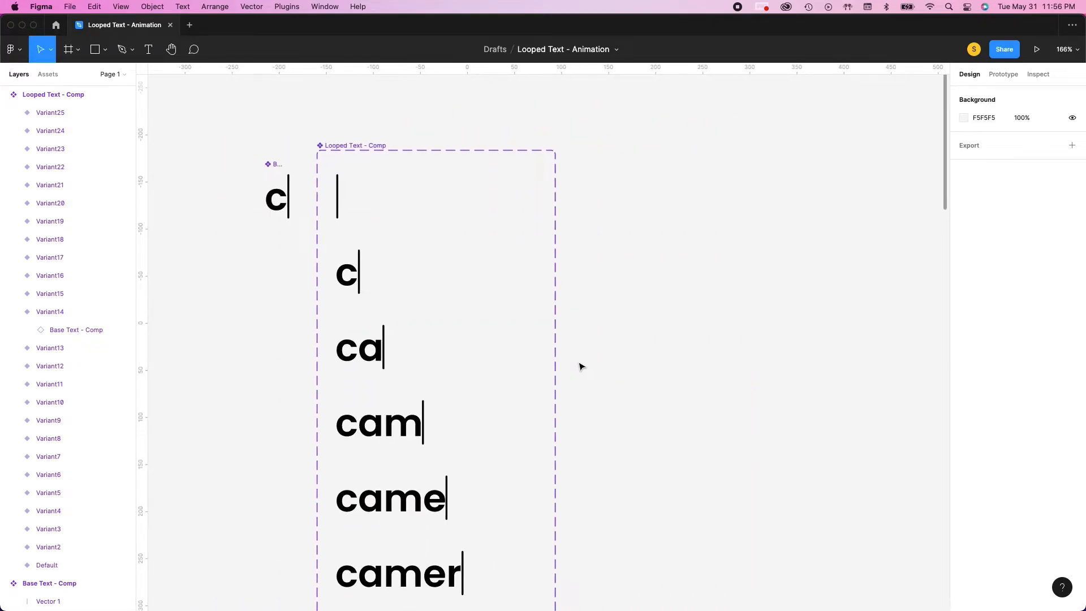
{"action": "left_click", "coordinate": [354, 145]}
{"action": "left_click", "coordinate": [1003, 77]}
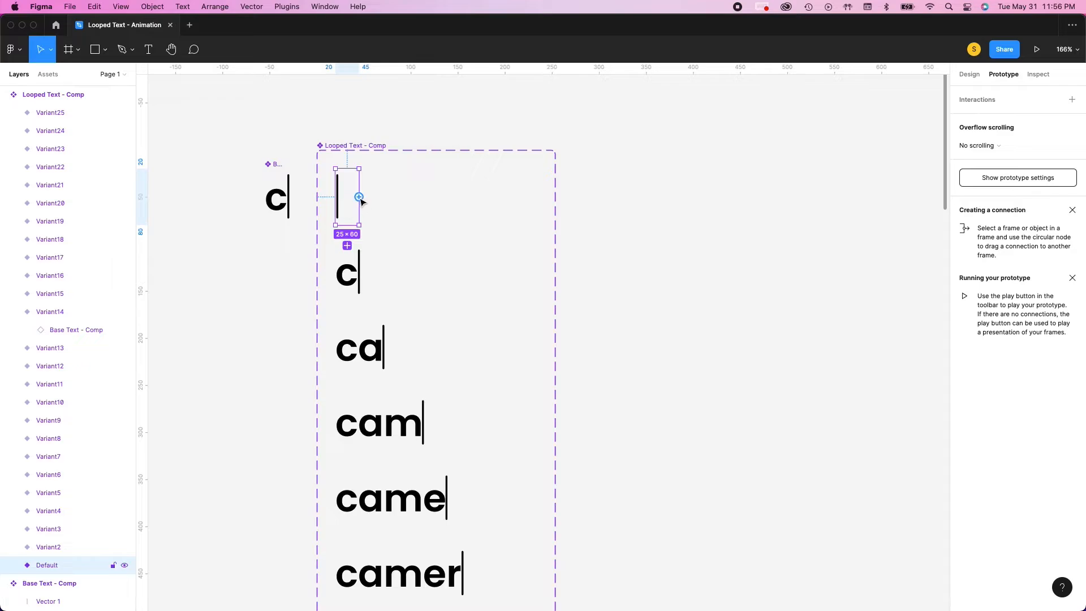
{"action": "left_click_drag", "start_coordinate": [360, 197], "coordinate": [352, 291]}
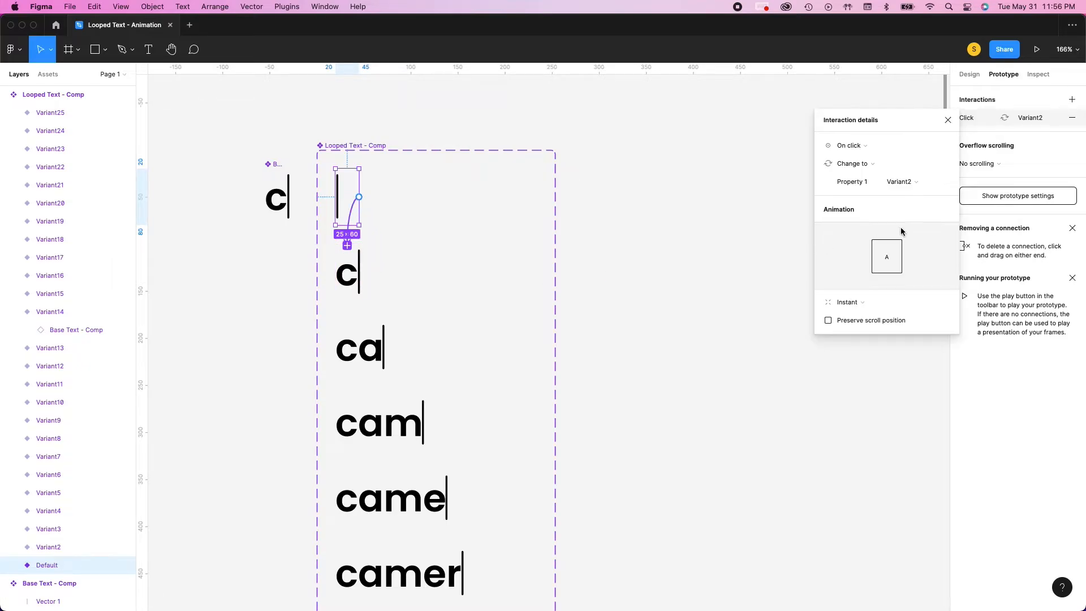
Set the cursor-only Default variant's interaction with Variant2 to trigger After delay at 200 ms
{"action": "left_click", "coordinate": [853, 148]}
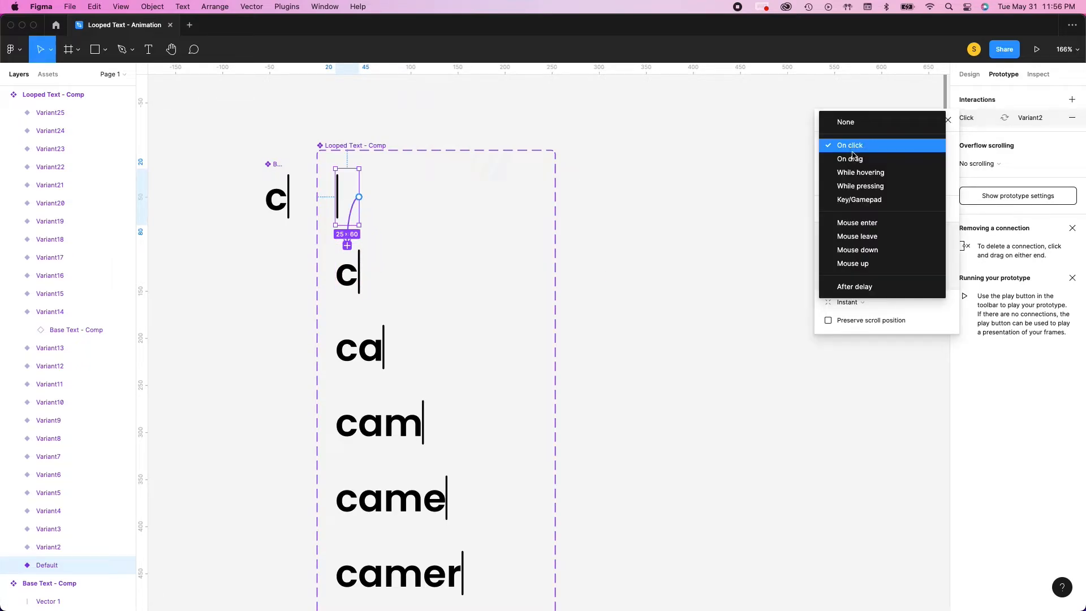
{"action": "left_click", "coordinate": [855, 287]}
{"action": "left_click", "coordinate": [911, 147]}
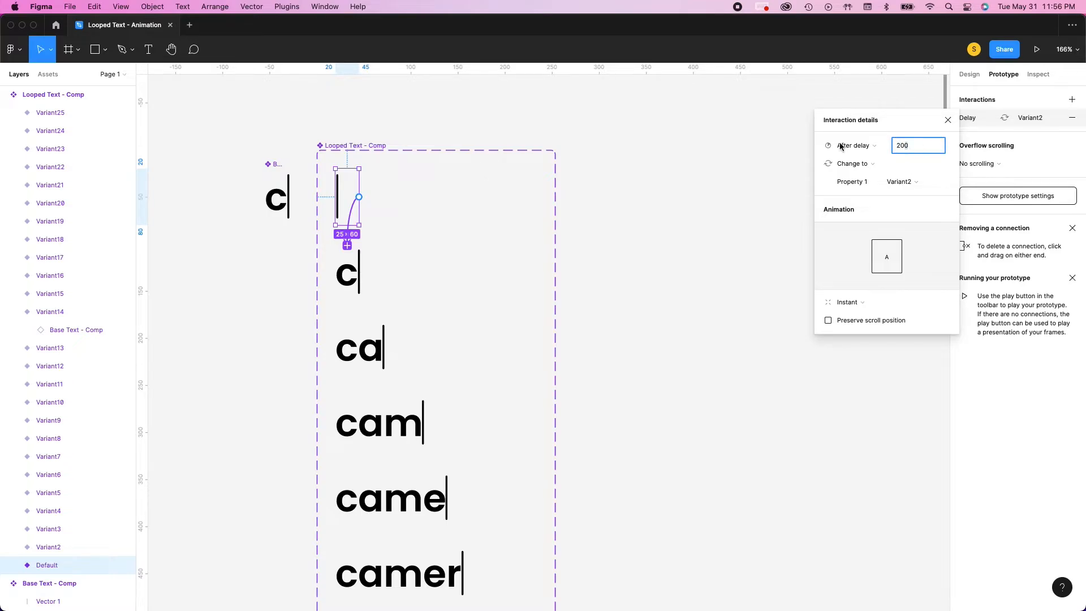
{"action": "left_click", "coordinate": [857, 167]}
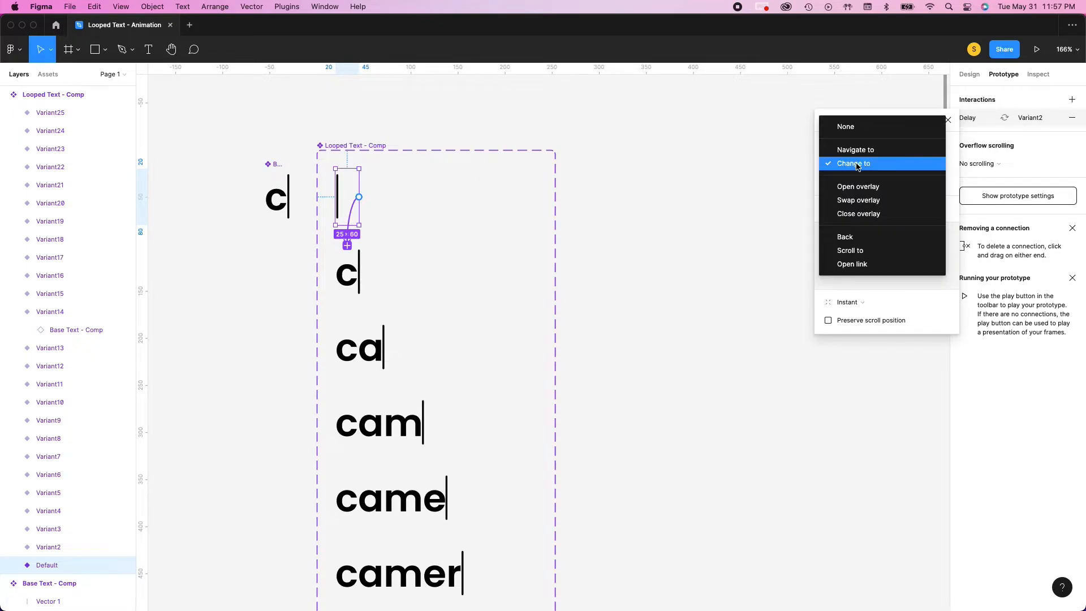
{"action": "left_click", "coordinate": [927, 310]}
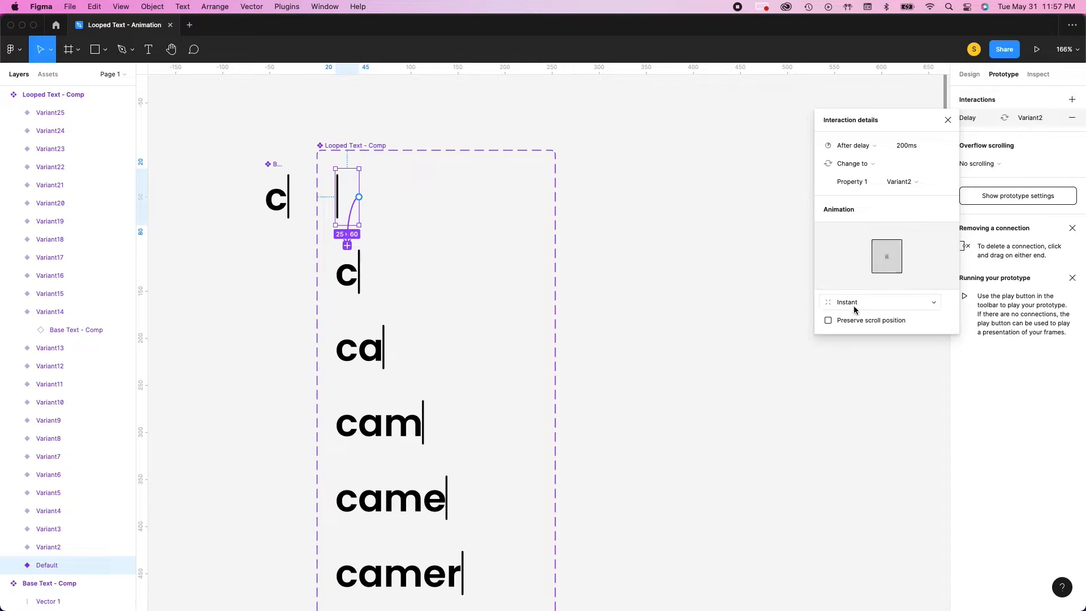
{"action": "left_click", "coordinate": [747, 370]}
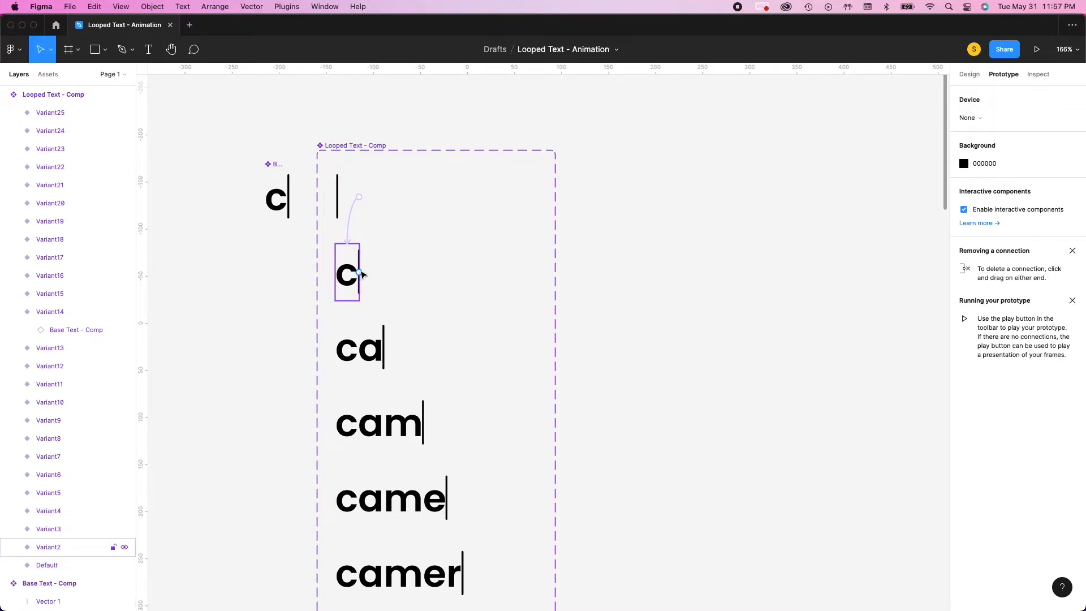
Connect the first "c" variant to the first "ca" variant, triggered After delay at 200 ms
{"action": "left_click_drag", "start_coordinate": [361, 275], "coordinate": [372, 357]}
{"action": "left_click", "coordinate": [859, 147]}
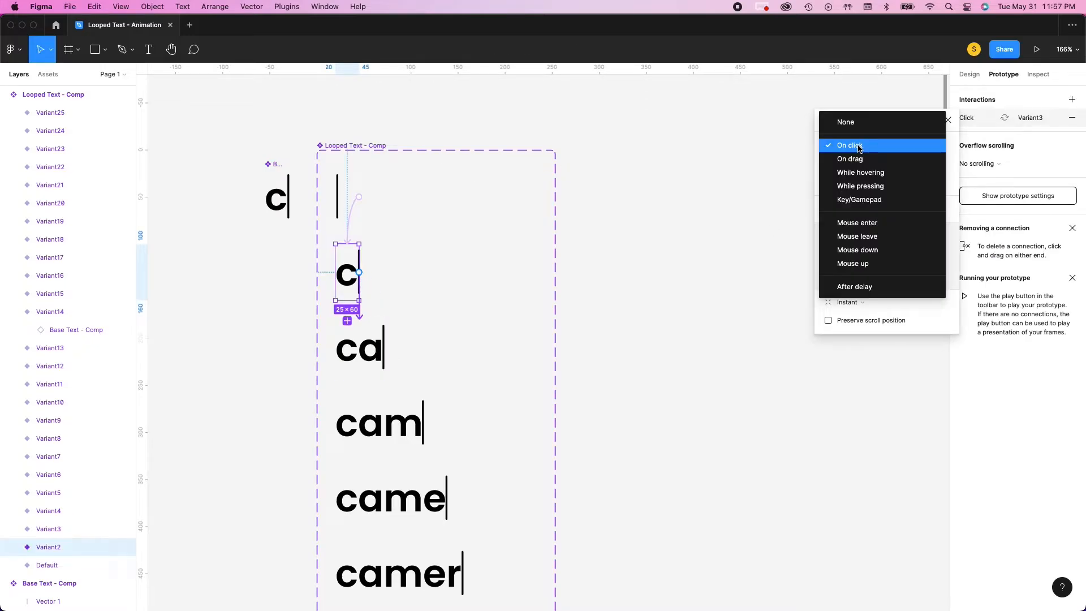
{"action": "left_click", "coordinate": [863, 285]}
{"action": "left_click", "coordinate": [913, 147]}
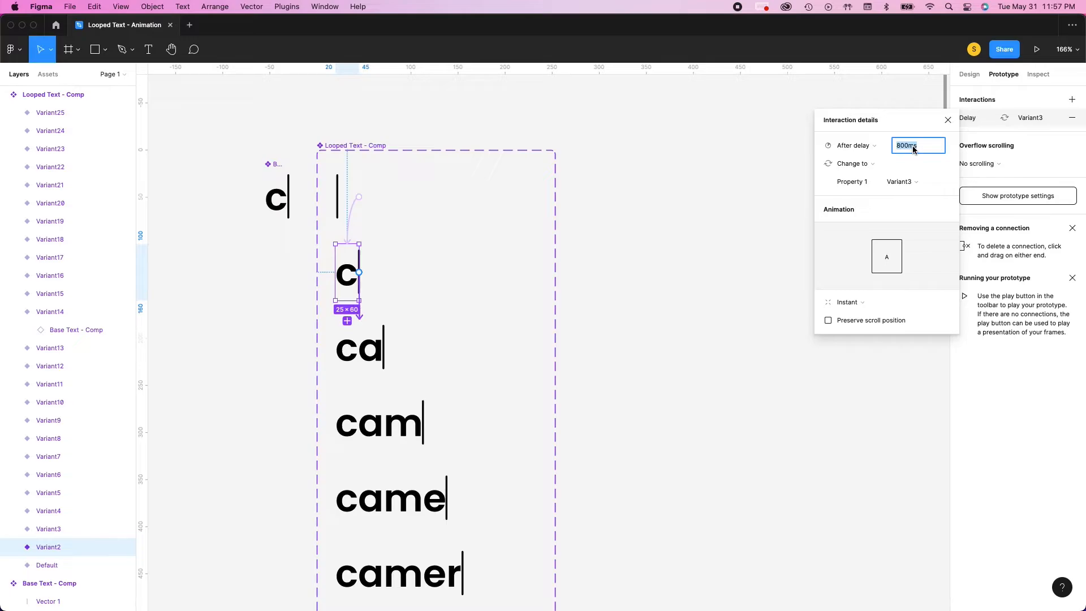
{"action": "type", "text": "200"}
{"action": "left_click", "coordinate": [733, 347]}
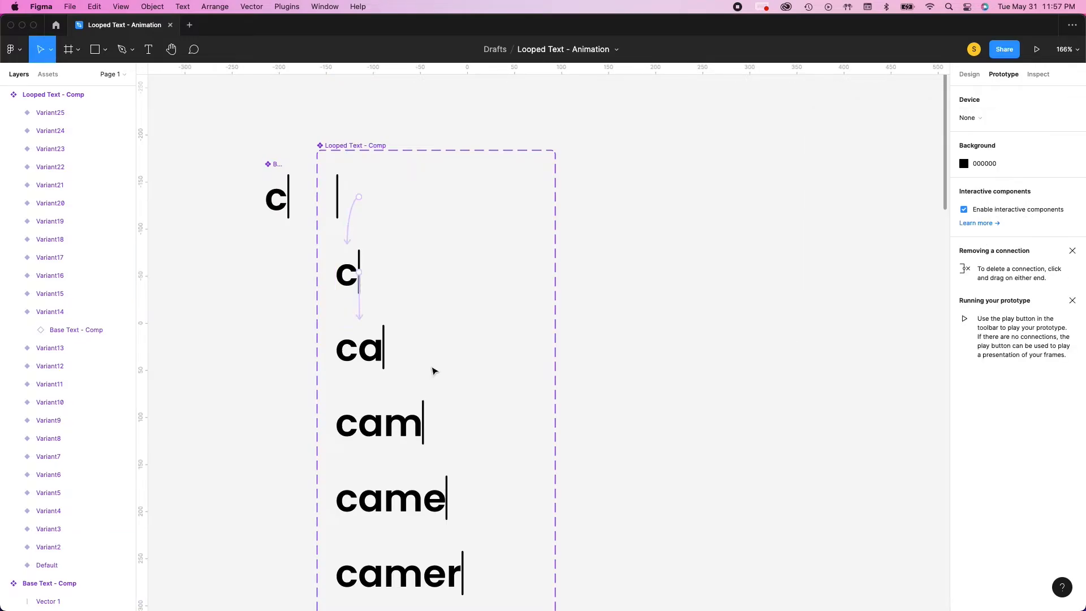
Connect the first "ca" variant to the first "cam" variant, triggered After delay at 200 ms
{"action": "left_click", "coordinate": [368, 355]}
{"action": "left_click", "coordinate": [386, 350]}
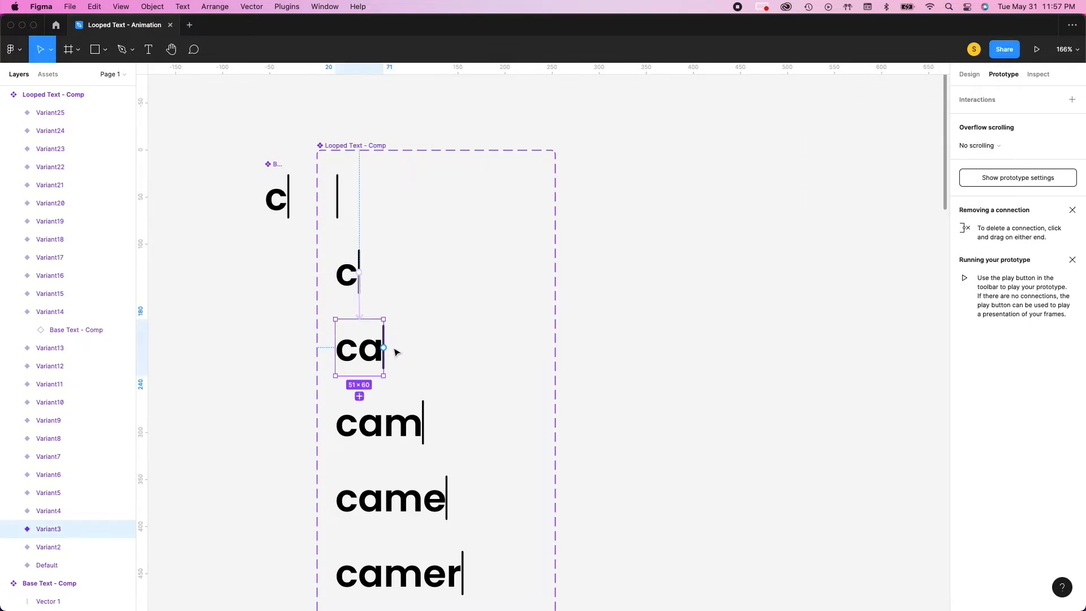
{"action": "left_click_drag", "start_coordinate": [386, 351], "coordinate": [391, 424]}
{"action": "scroll", "coordinate": [421, 422], "scroll_direction": "down", "scroll_amount": 2}
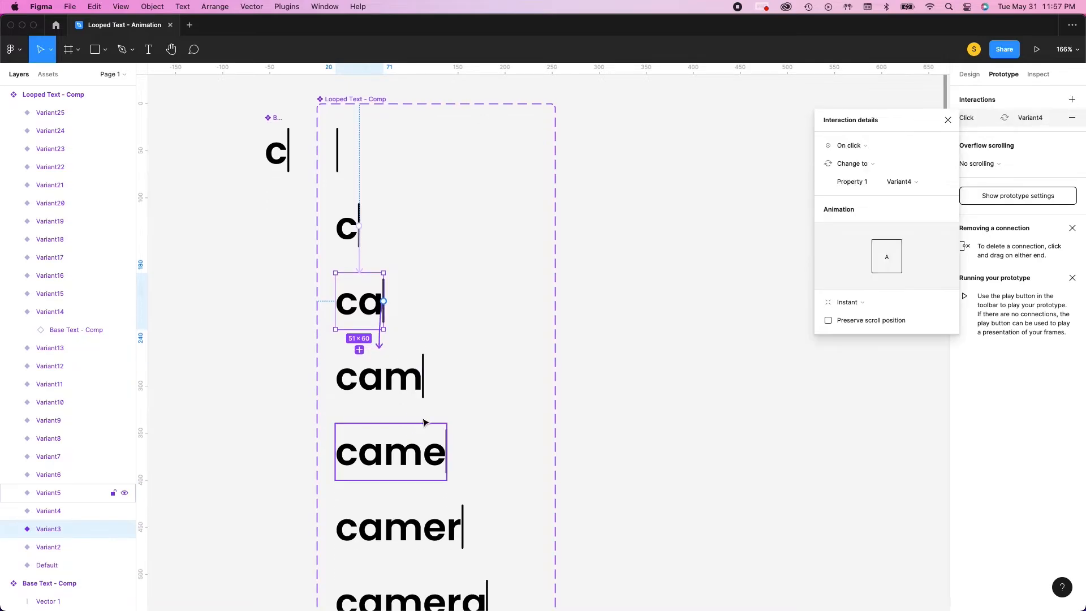
{"action": "left_click", "coordinate": [862, 148]}
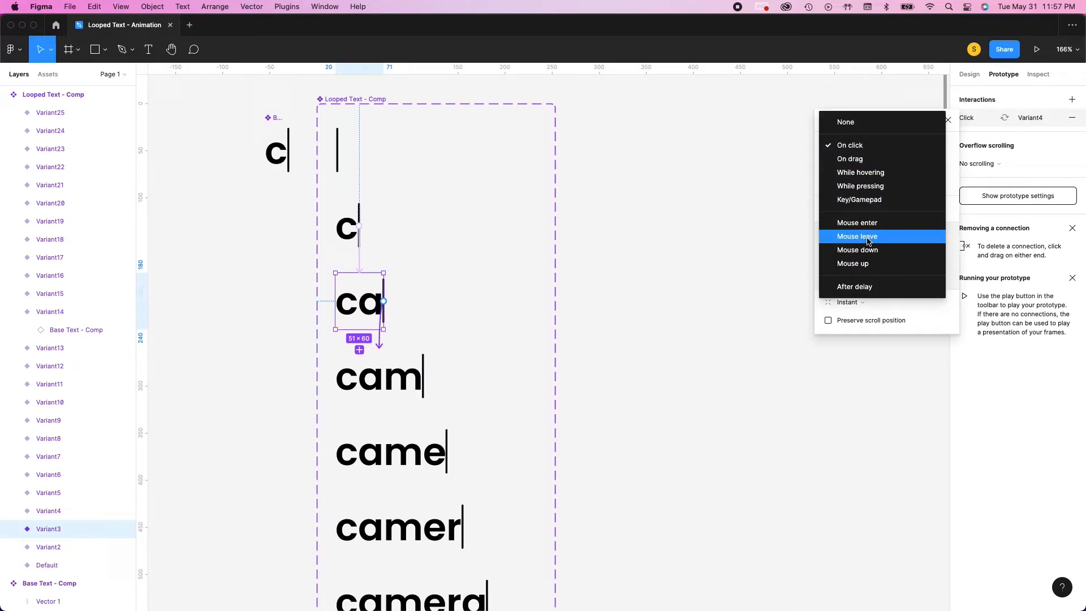
{"action": "left_click", "coordinate": [875, 287]}
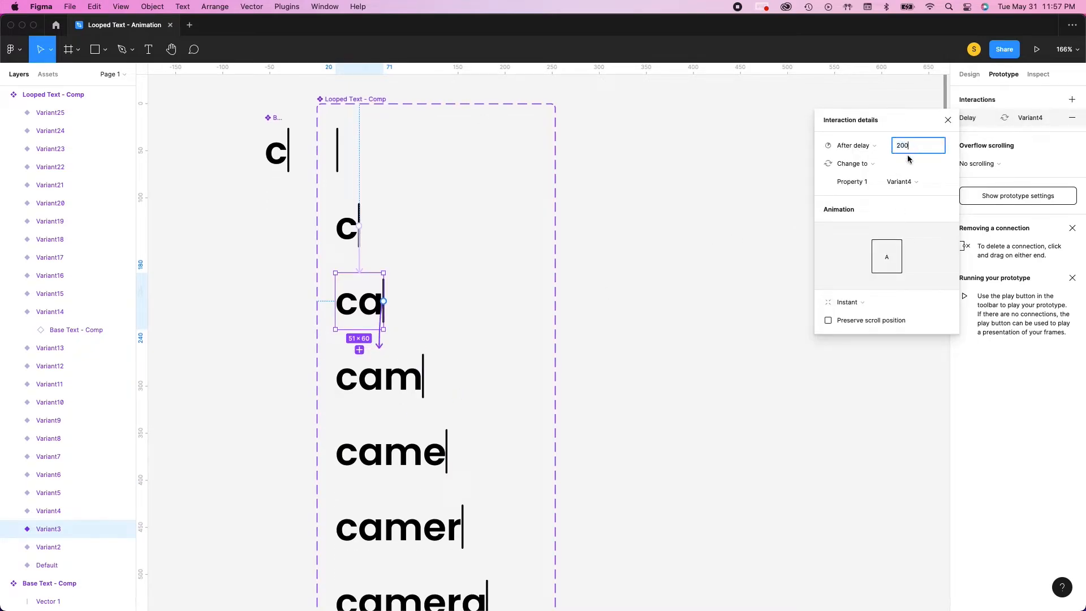
{"action": "left_click", "coordinate": [764, 403]}
Connect the first "cam" variant to the first "came" variant, triggered After delay at 300 ms
{"action": "scroll", "coordinate": [437, 369], "scroll_direction": "down", "scroll_amount": 5}
{"action": "scroll", "coordinate": [395, 245], "scroll_direction": "up", "scroll_amount": 1}
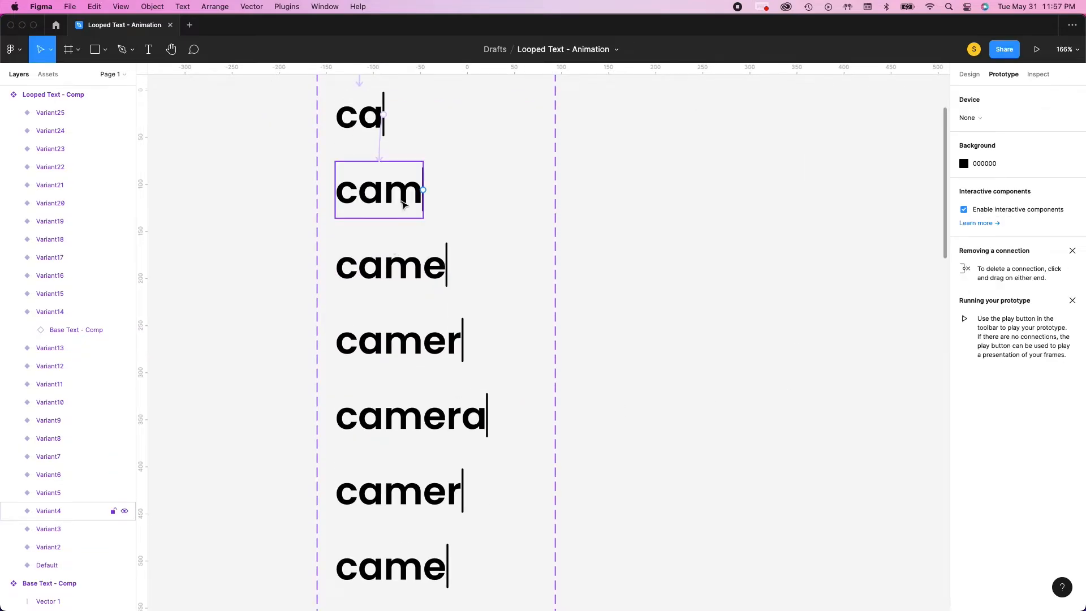
{"action": "left_click", "coordinate": [404, 203]}
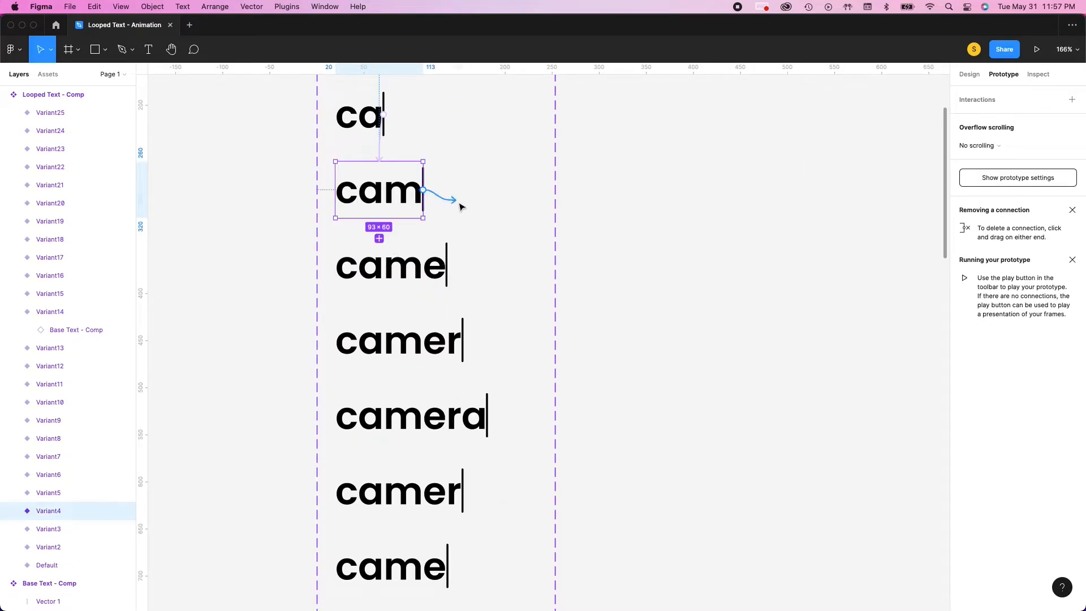
{"action": "left_click_drag", "start_coordinate": [459, 207], "coordinate": [452, 325]}
{"action": "left_click", "coordinate": [866, 146]}
{"action": "left_click", "coordinate": [864, 278]}
{"action": "left_click", "coordinate": [927, 151]}
{"action": "type", "text": "300"}
{"action": "left_click", "coordinate": [761, 272]}
Set the first "came" variant's connection to "camer", Variant6, to trigger After delay at 200 ms
{"action": "left_click", "coordinate": [858, 147]}
{"action": "left_click", "coordinate": [858, 289]}
{"action": "left_click", "coordinate": [916, 150]}
{"action": "type", "text": "200"}
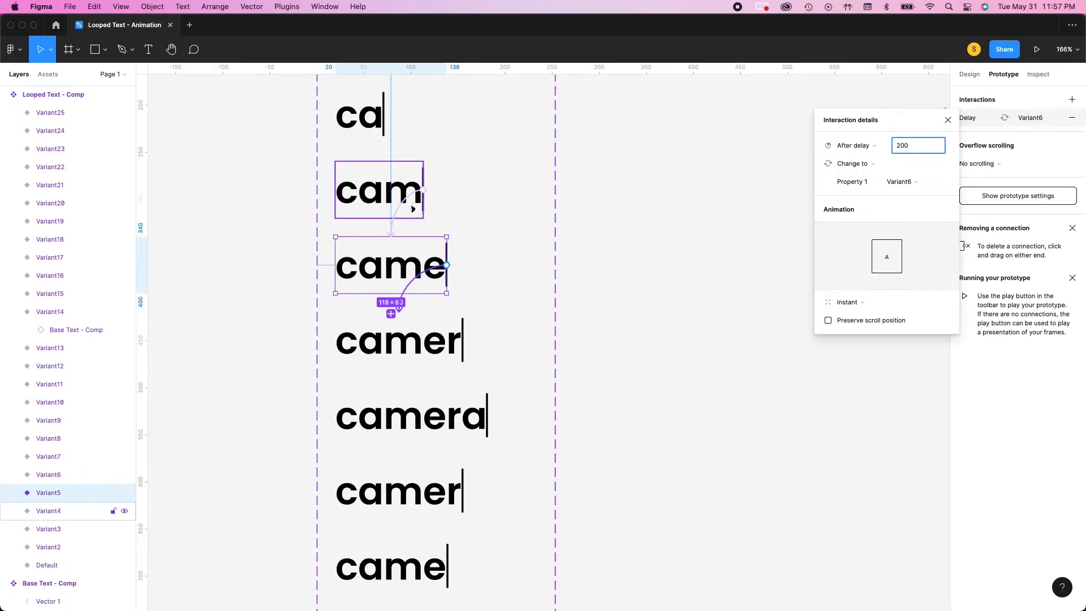
Check the prototype interactions of the first "ca", "cam" and "came" variants
{"action": "left_click", "coordinate": [412, 207]}
{"action": "scroll", "coordinate": [398, 175], "scroll_direction": "up", "scroll_amount": 1}
{"action": "left_click", "coordinate": [378, 169]}
{"action": "scroll", "coordinate": [396, 226], "scroll_direction": "down", "scroll_amount": 1}
{"action": "left_click", "coordinate": [396, 203]}
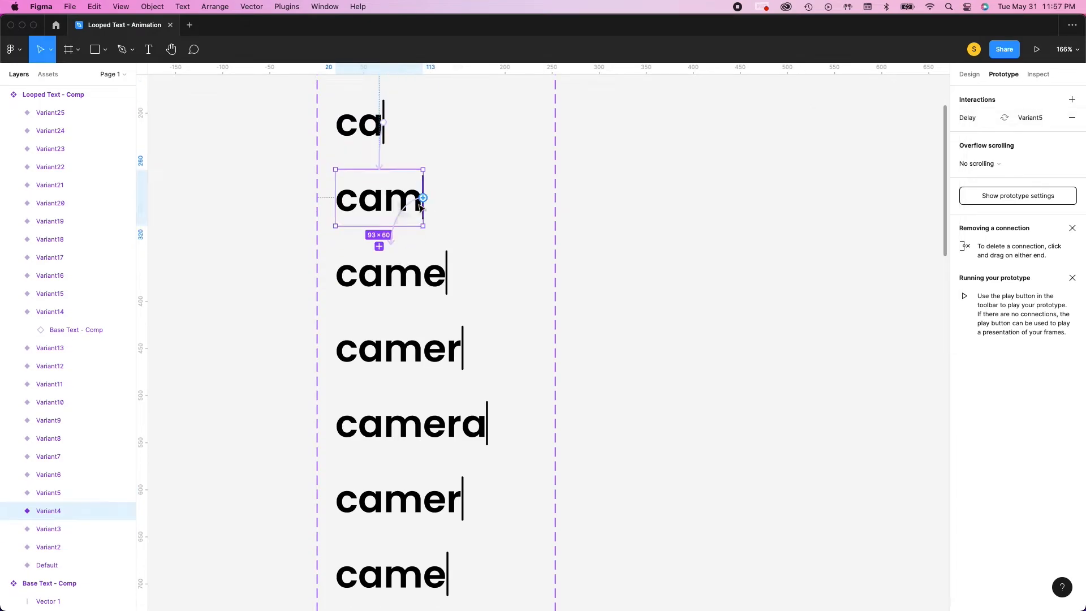
{"action": "left_click", "coordinate": [396, 277]}
Connect the first "camer" variant to the full "camera" variant, triggered After delay at 200 ms
{"action": "left_click_drag", "start_coordinate": [463, 349], "coordinate": [472, 424]}
{"action": "left_click", "coordinate": [892, 149]}
{"action": "left_click", "coordinate": [888, 288]}
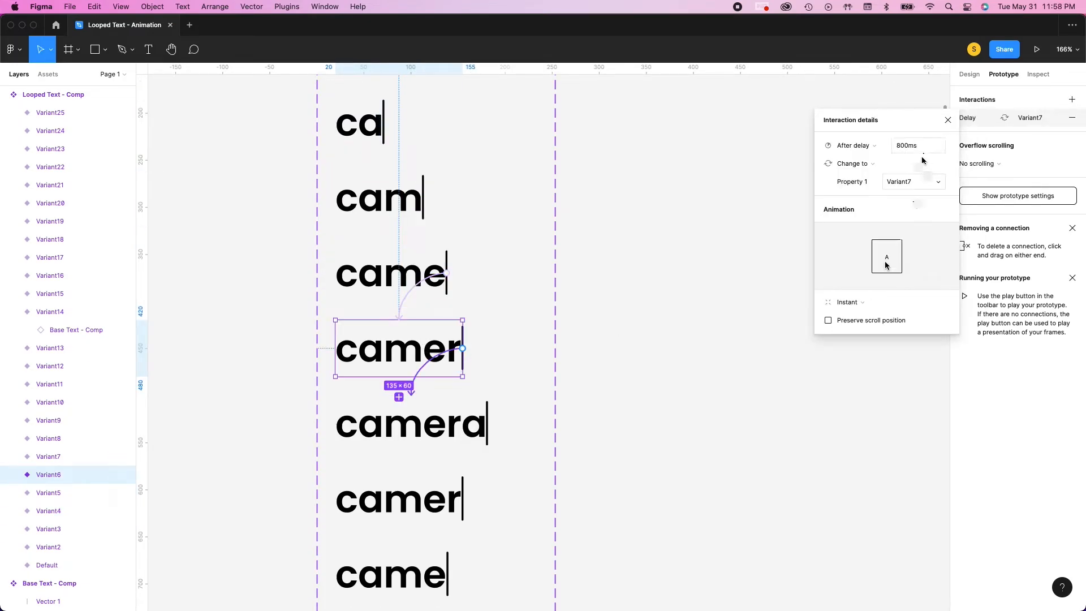
{"action": "left_click", "coordinate": [916, 147]}
{"action": "type", "text": "200"}
{"action": "left_click", "coordinate": [686, 366]}
Connect the full "camera" variant to the second "camer" variant below it, triggered After delay at 200 ms
{"action": "scroll", "coordinate": [570, 373], "scroll_direction": "down", "scroll_amount": 3}
{"action": "left_click", "coordinate": [466, 277]}
{"action": "left_click_drag", "start_coordinate": [487, 273], "coordinate": [427, 433]}
{"action": "left_click", "coordinate": [848, 146]}
{"action": "left_click", "coordinate": [854, 286]}
{"action": "type", "text": "200"}
Connect the second "camer" variant to the "came" below it, and that "came" to the second "cam"
{"action": "left_click", "coordinate": [456, 361]}
{"action": "scroll", "coordinate": [521, 332], "scroll_direction": "up", "scroll_amount": 7}
{"action": "scroll", "coordinate": [544, 337], "scroll_direction": "down", "scroll_amount": 5}
{"action": "scroll", "coordinate": [537, 335], "scroll_direction": "down", "scroll_amount": 5}
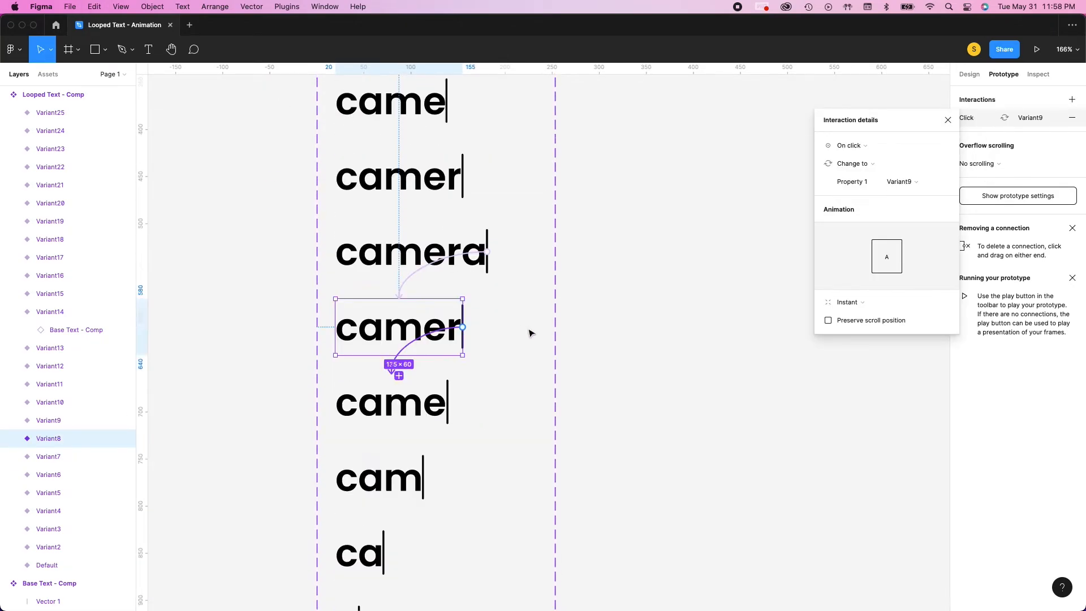
{"action": "scroll", "coordinate": [522, 334], "scroll_direction": "up", "scroll_amount": 5}
{"action": "scroll", "coordinate": [521, 333], "scroll_direction": "up", "scroll_amount": 2}
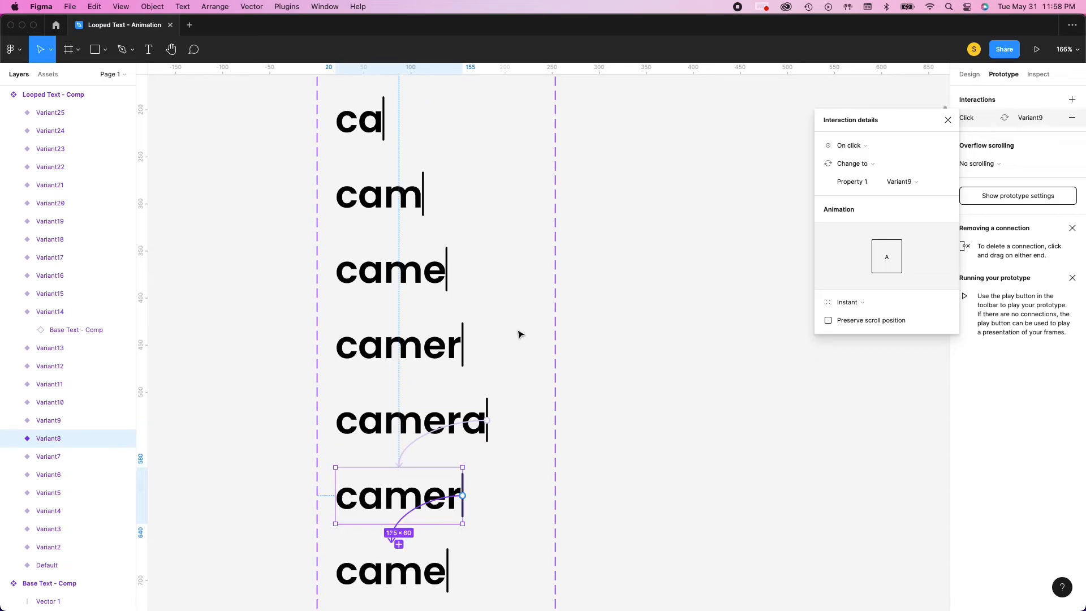
{"action": "scroll", "coordinate": [520, 333], "scroll_direction": "down", "scroll_amount": 11}
{"action": "left_click", "coordinate": [407, 331]}
{"action": "left_click_drag", "start_coordinate": [448, 331], "coordinate": [403, 427]}
{"action": "scroll", "coordinate": [402, 427], "scroll_direction": "down", "scroll_amount": 6}
{"action": "scroll", "coordinate": [403, 427], "scroll_direction": "up", "scroll_amount": 1}
Connect the second "cam" variant to the "ca" variant below it with an After delay trigger
{"action": "left_click", "coordinate": [386, 304]}
{"action": "left_click_drag", "start_coordinate": [424, 286], "coordinate": [337, 512]}
{"action": "left_click", "coordinate": [853, 145]}
{"action": "left_click", "coordinate": [851, 286]}
Link the second "ca" to the "c" below it, and that "c" to the cursor-only Variant13, using After delay triggers
{"action": "left_click", "coordinate": [376, 364]}
{"action": "left_click", "coordinate": [853, 146]}
{"action": "left_click", "coordinate": [852, 286]}
{"action": "left_click", "coordinate": [351, 444]}
{"action": "left_click", "coordinate": [853, 146]}
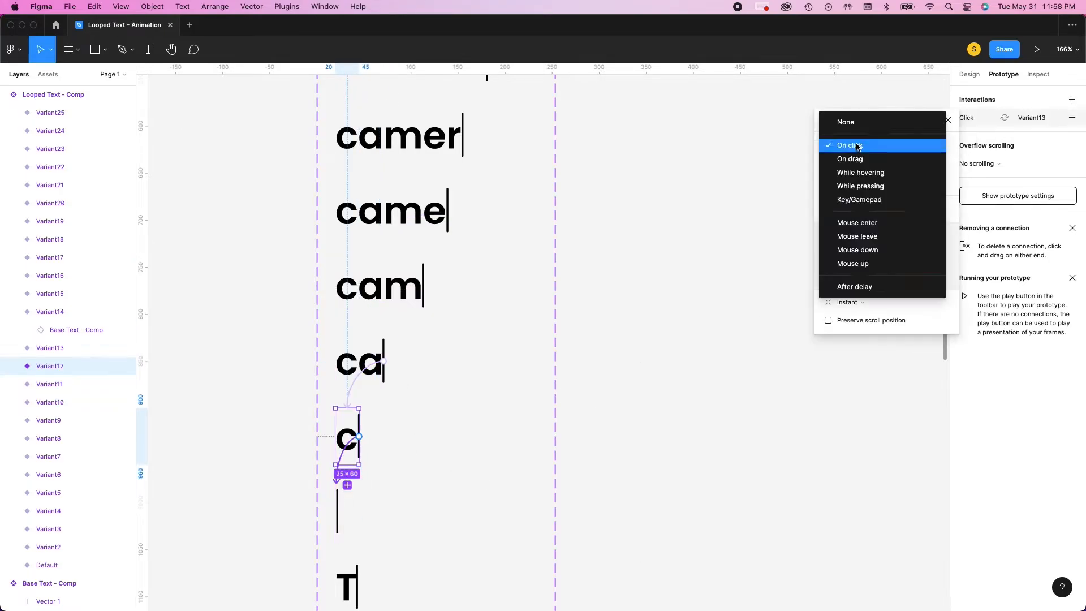
{"action": "left_click", "coordinate": [852, 286]}
Change the trigger of the second "came" variant's interaction, leading to Variant10, to After delay
{"action": "left_click", "coordinate": [368, 367]}
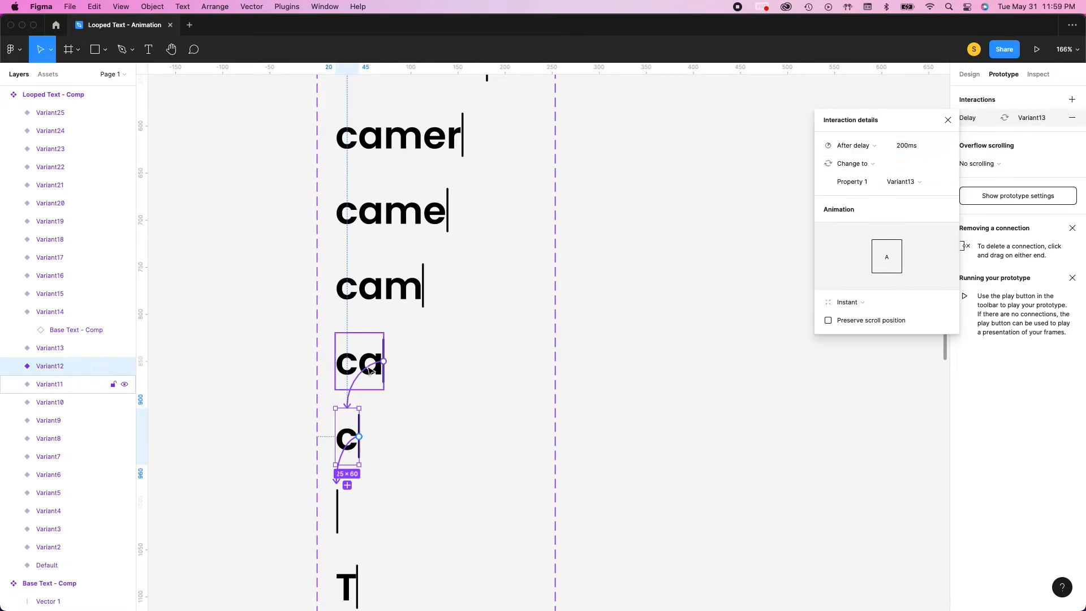
{"action": "left_click", "coordinate": [388, 293]}
{"action": "left_click", "coordinate": [403, 224]}
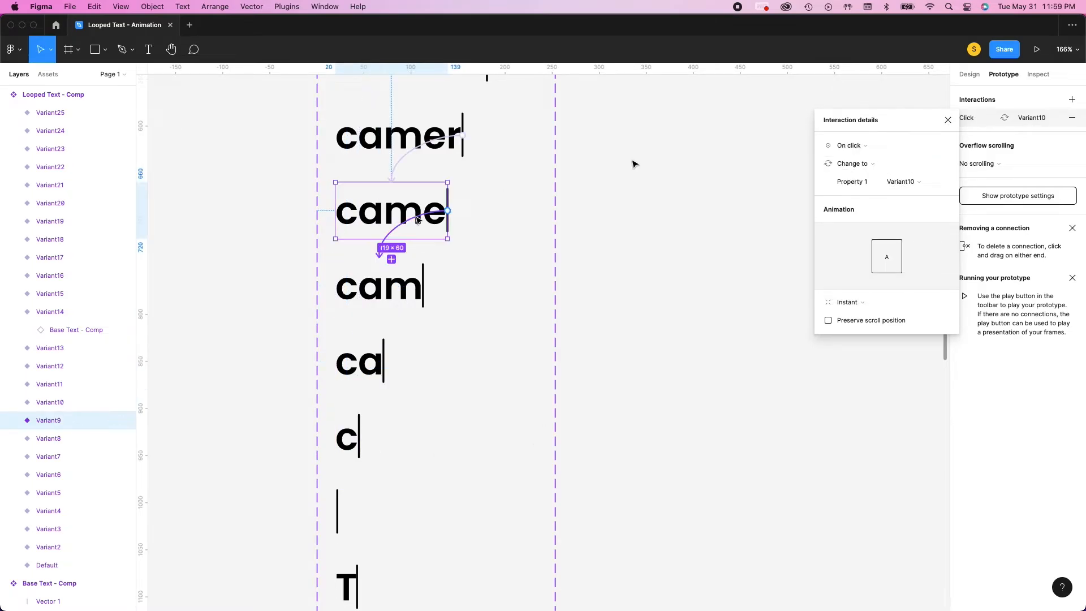
{"action": "left_click", "coordinate": [853, 145]}
{"action": "left_click", "coordinate": [851, 284]}
Check the delay settings of the erasing variants from the second "c" up to the second "came"
{"action": "left_click", "coordinate": [338, 509]}
{"action": "left_click", "coordinate": [349, 453]}
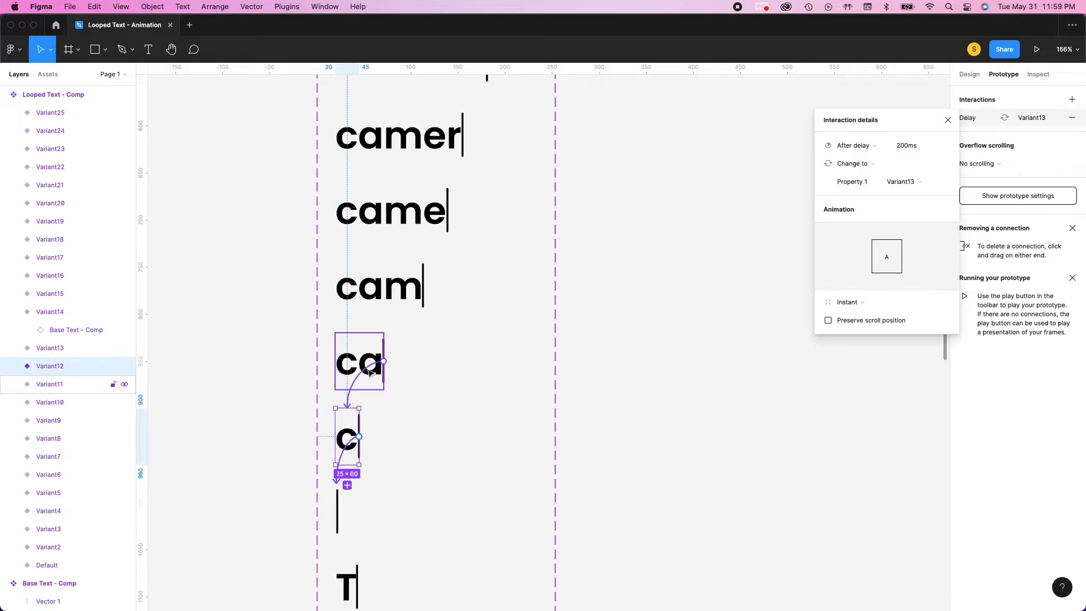
{"action": "left_click", "coordinate": [362, 363]}
{"action": "left_click", "coordinate": [396, 292]}
{"action": "left_click", "coordinate": [424, 233]}
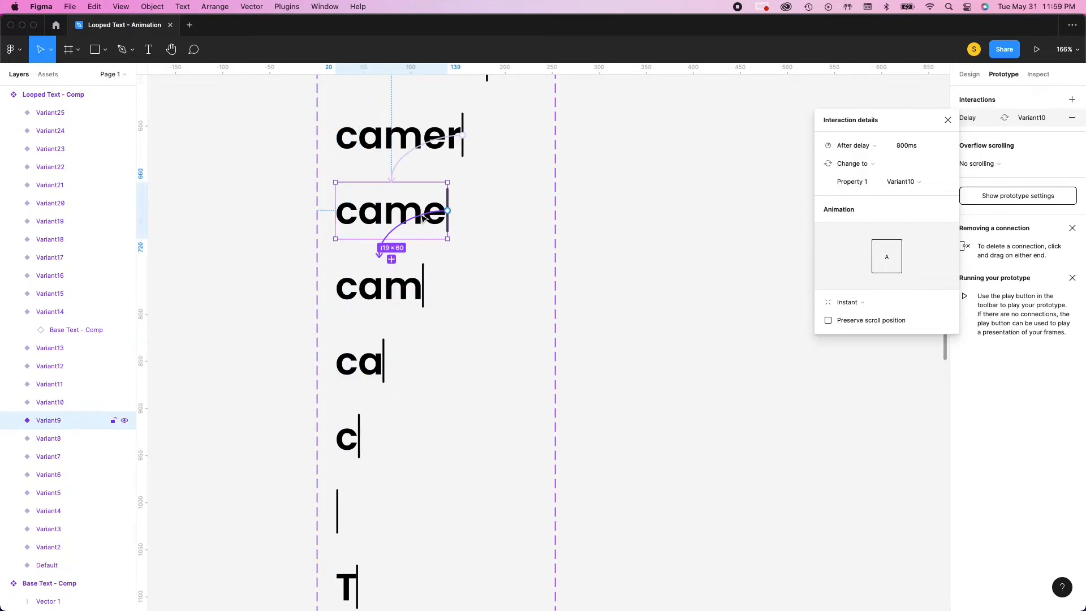
Change the trigger of the second "camer" variant's interaction, leading to Variant9, to After delay
{"action": "scroll", "coordinate": [424, 226], "scroll_direction": "up", "scroll_amount": 2}
{"action": "left_click", "coordinate": [424, 186]}
{"action": "left_click", "coordinate": [855, 145]}
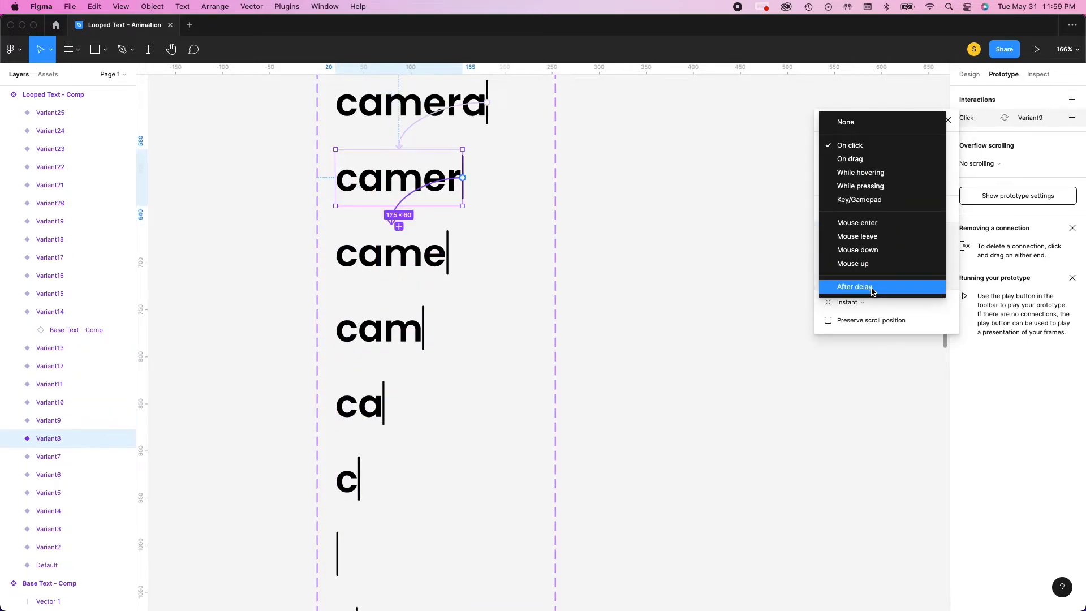
{"action": "left_click", "coordinate": [853, 283]}
Review the trigger and delay of each typing variant's interaction, from "camera" back up to the Default variant
{"action": "scroll", "coordinate": [413, 218], "scroll_direction": "up", "scroll_amount": 4}
{"action": "left_click", "coordinate": [413, 218]}
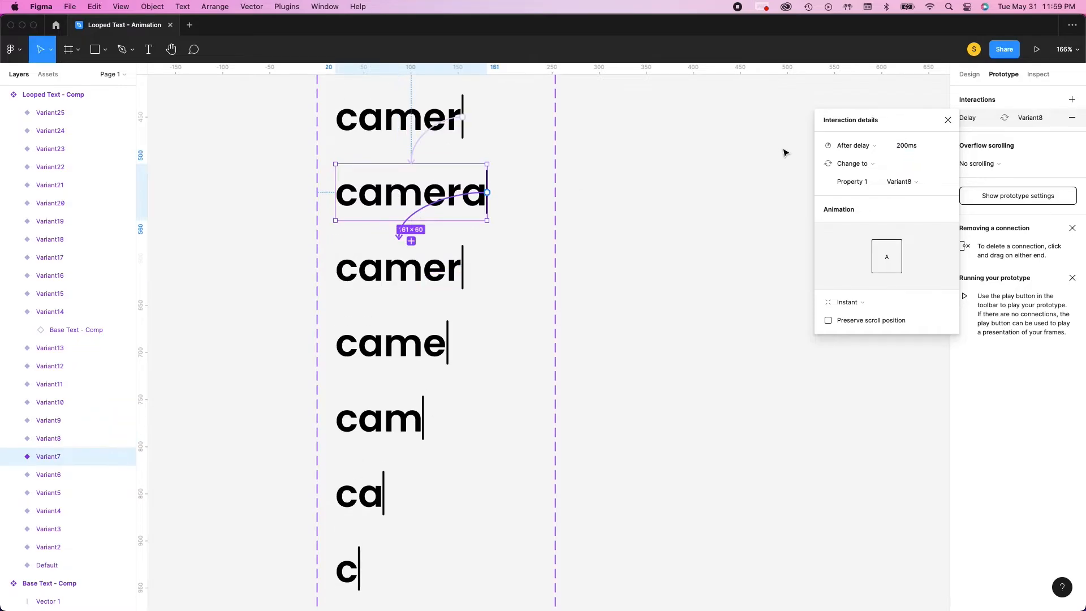
{"action": "scroll", "coordinate": [410, 231], "scroll_direction": "up", "scroll_amount": 6}
{"action": "left_click", "coordinate": [420, 290]}
{"action": "scroll", "coordinate": [424, 278], "scroll_direction": "up", "scroll_amount": 2}
{"action": "left_click", "coordinate": [423, 263]}
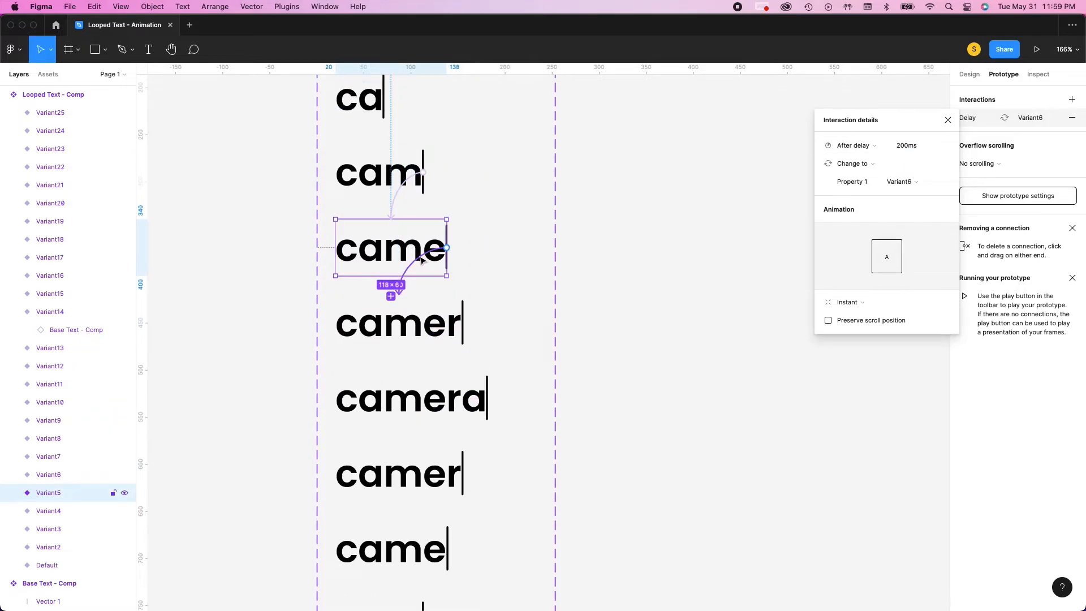
{"action": "scroll", "coordinate": [408, 266], "scroll_direction": "up", "scroll_amount": 7}
{"action": "left_click", "coordinate": [378, 270]}
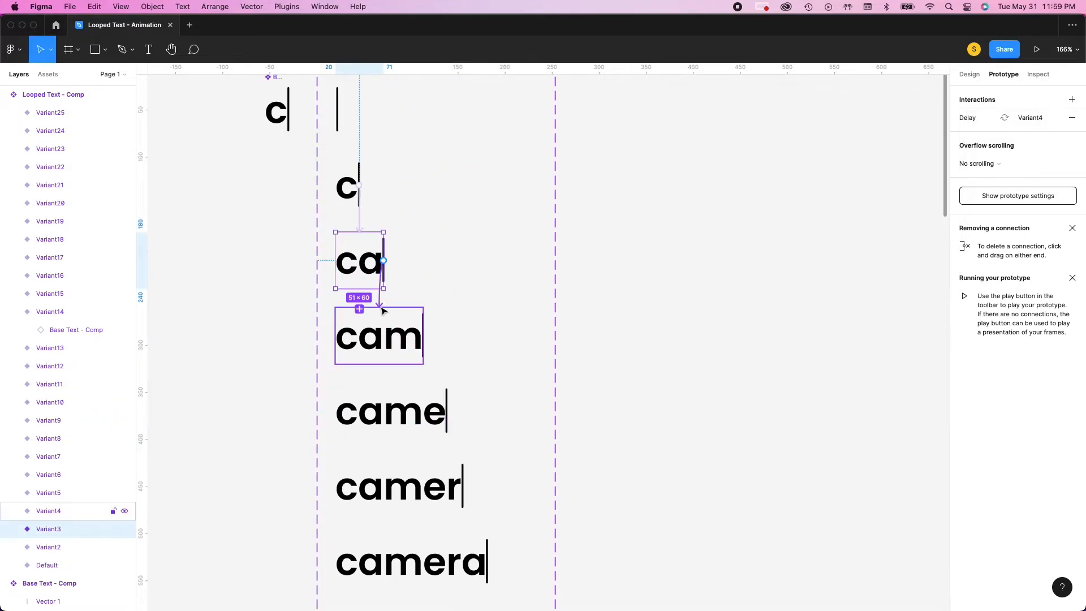
{"action": "scroll", "coordinate": [373, 283], "scroll_direction": "up", "scroll_amount": 8}
{"action": "left_click", "coordinate": [349, 387]}
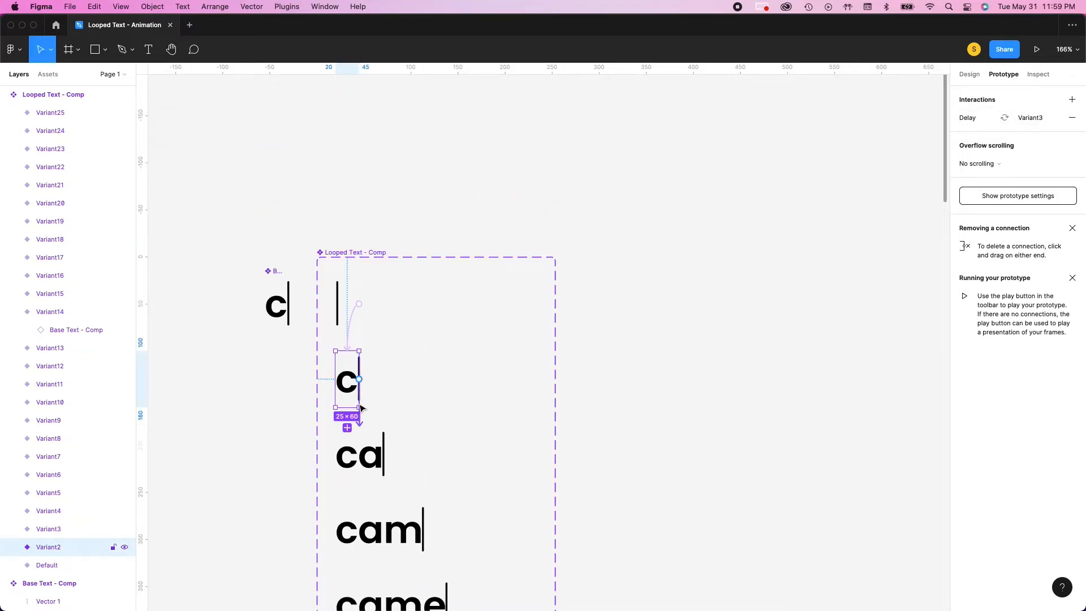
{"action": "left_click", "coordinate": [359, 406]}
{"action": "left_click", "coordinate": [352, 318]}
Connect the cursor-only Variant13 below the second "c" back to the Default variant with an After delay trigger
{"action": "scroll", "coordinate": [429, 348], "scroll_direction": "down", "scroll_amount": 15}
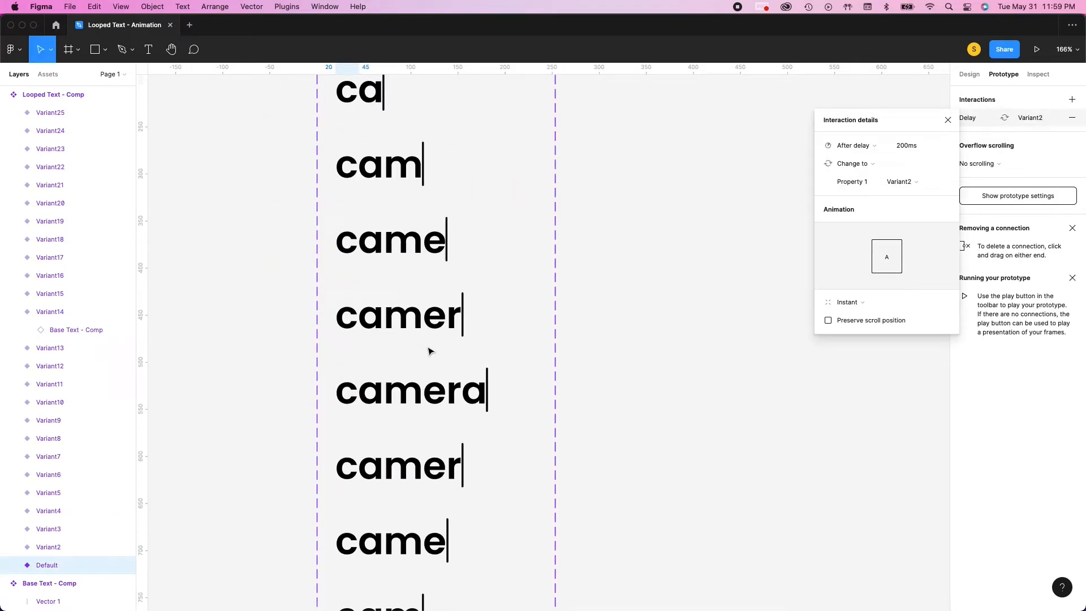
{"action": "left_click", "coordinate": [617, 300]}
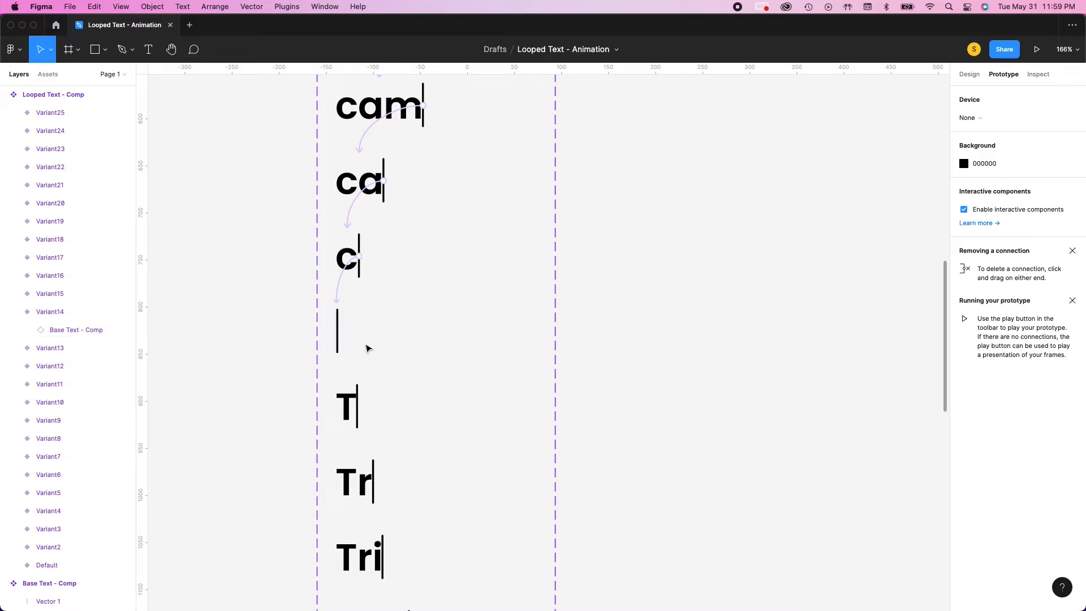
{"action": "left_click_drag", "start_coordinate": [337, 331], "coordinate": [339, 242]}
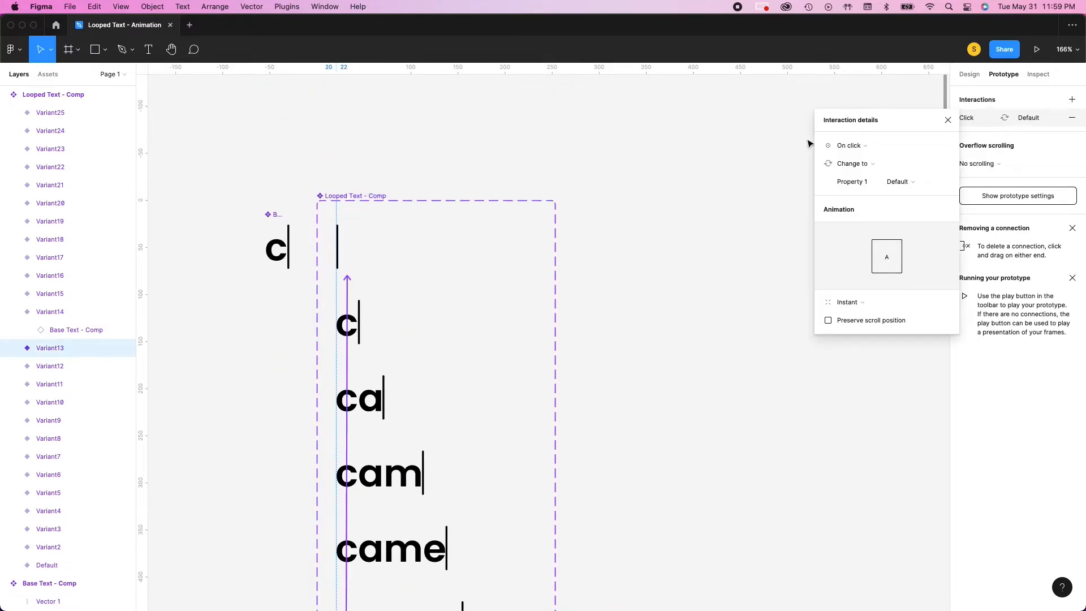
{"action": "left_click", "coordinate": [849, 145]}
{"action": "left_click", "coordinate": [854, 283]}
{"action": "left_click", "coordinate": [758, 371]}
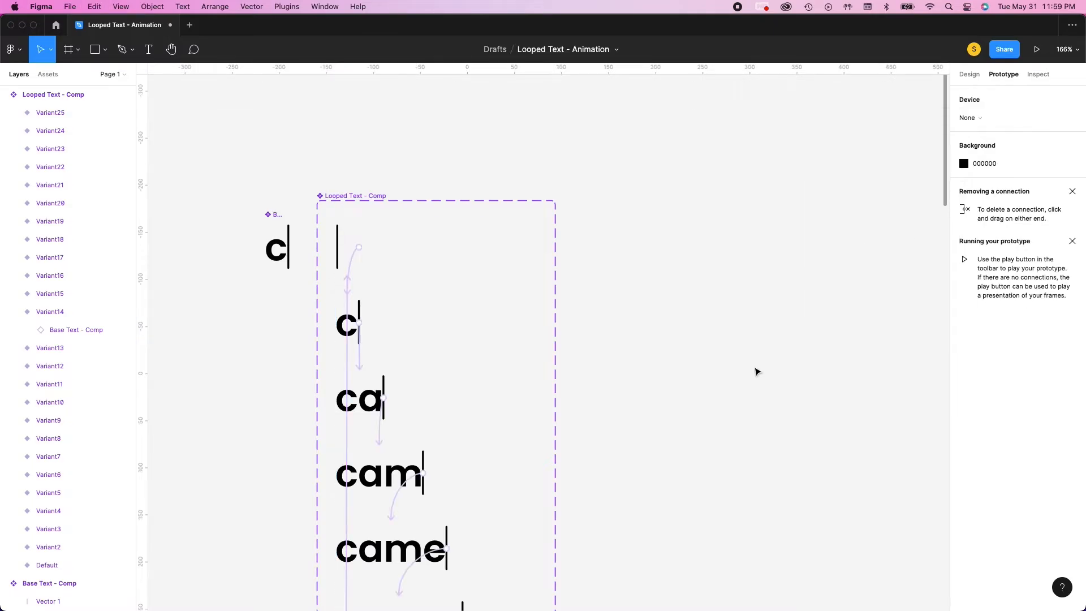
{"action": "scroll", "coordinate": [451, 274], "scroll_direction": "down", "scroll_amount": 10}
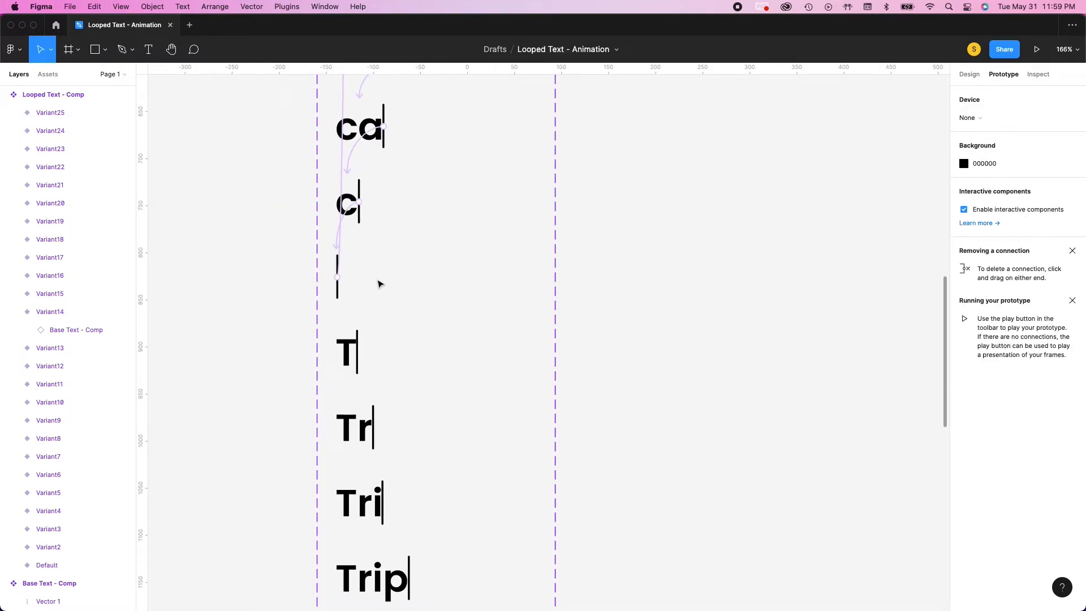
{"action": "scroll", "coordinate": [362, 271], "scroll_direction": "up", "scroll_amount": 15}
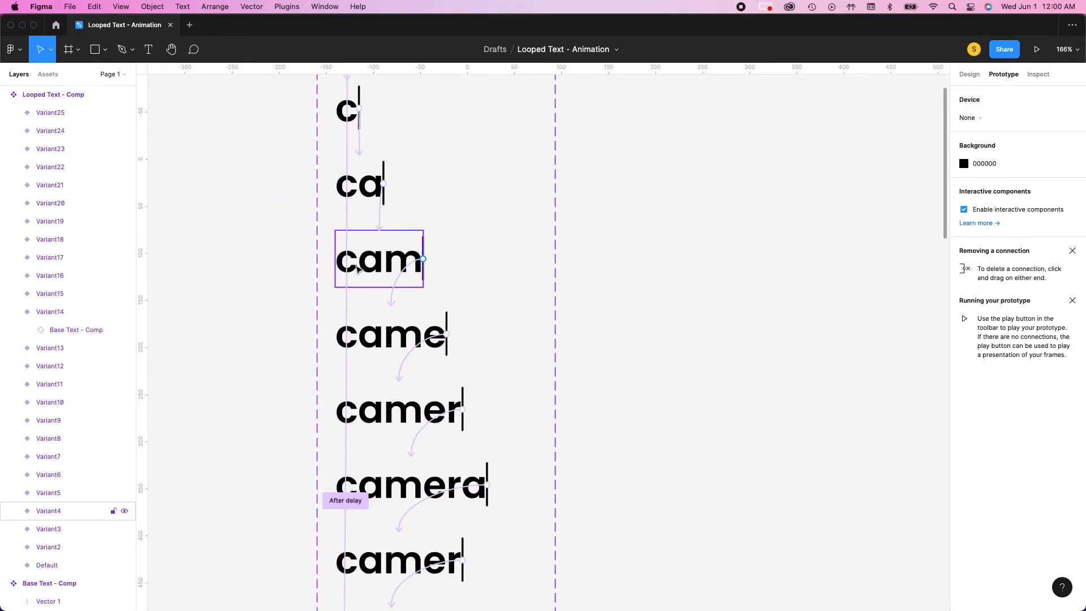
Examine the "camera" variant chain and the loop from the cursor-only Variant13 back to the Default variant
{"action": "scroll", "coordinate": [362, 243], "scroll_direction": "down", "scroll_amount": 15}
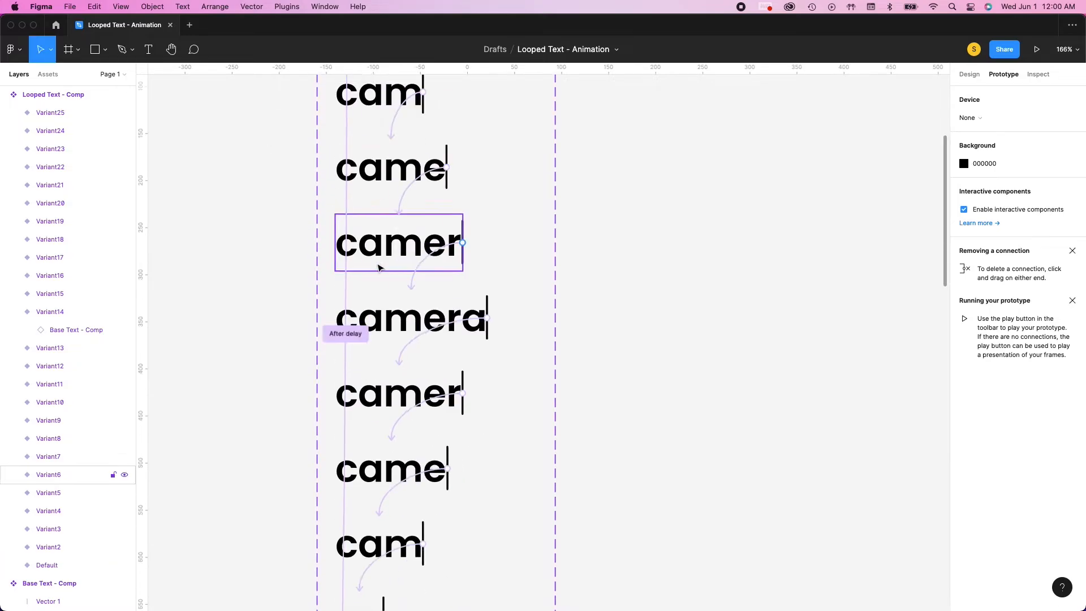
{"action": "scroll", "coordinate": [341, 295], "scroll_direction": "up", "scroll_amount": 3}
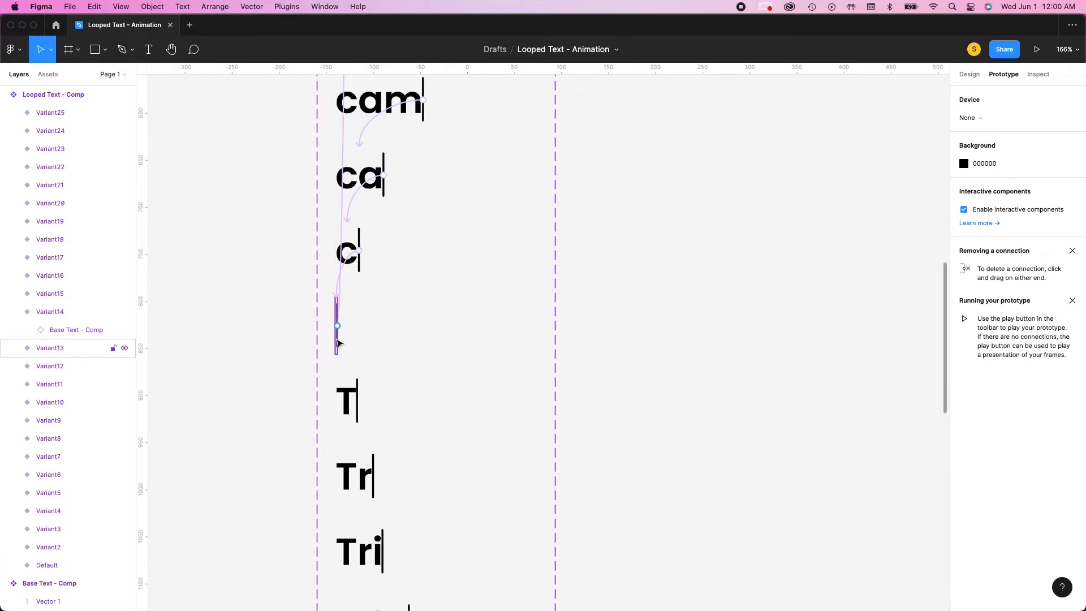
{"action": "left_click", "coordinate": [342, 340]}
{"action": "scroll", "coordinate": [388, 300], "scroll_direction": "up", "scroll_amount": 12}
{"action": "left_click", "coordinate": [359, 167]}
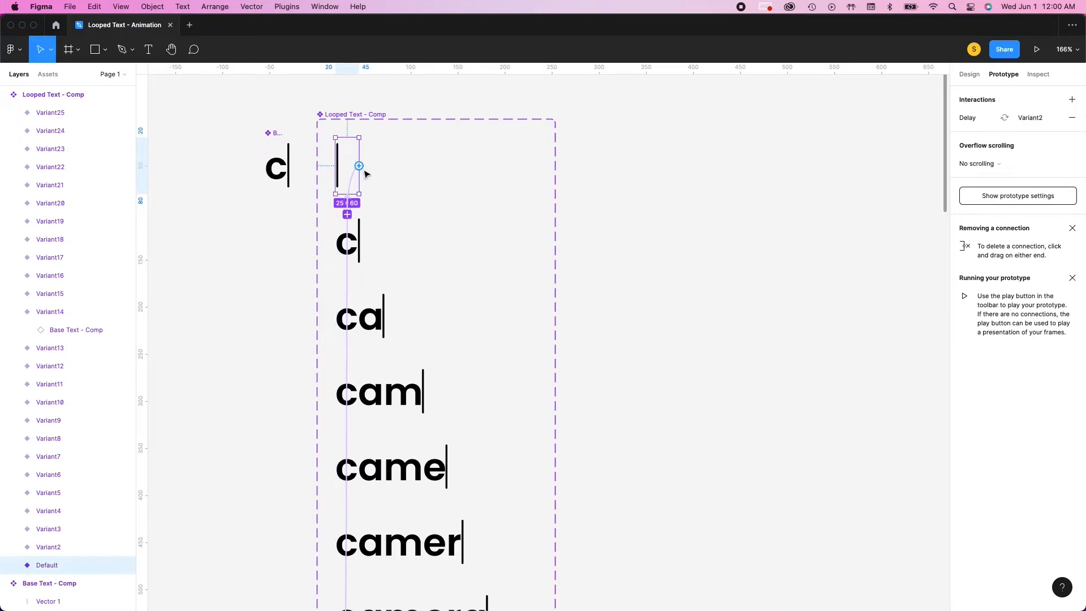
{"action": "scroll", "coordinate": [390, 255], "scroll_direction": "down", "scroll_amount": 10}
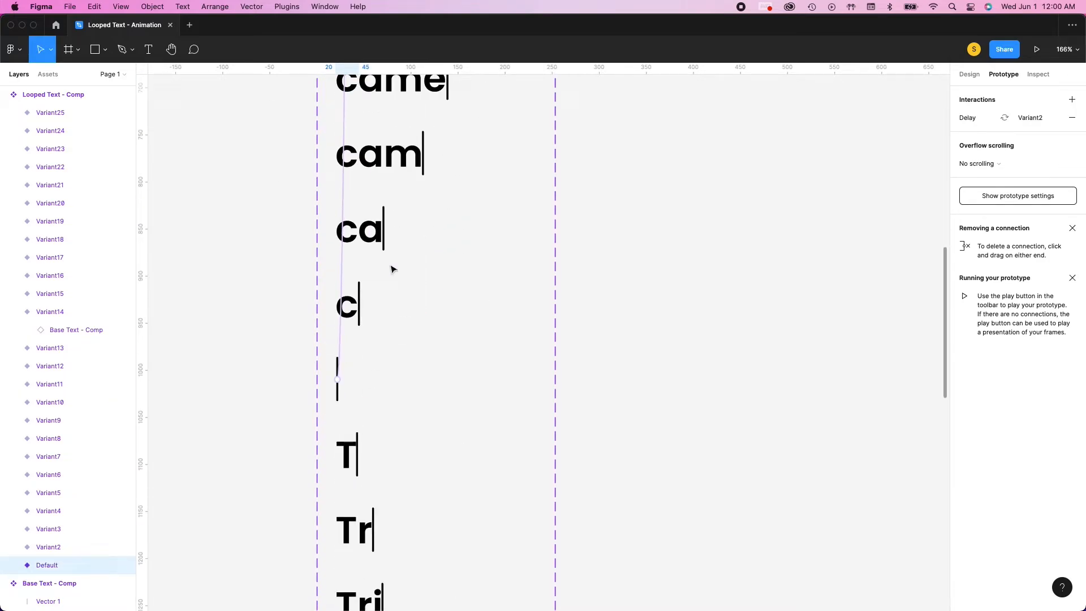
{"action": "scroll", "coordinate": [390, 266], "scroll_direction": "up", "scroll_amount": 5}
{"action": "scroll", "coordinate": [388, 262], "scroll_direction": "down", "scroll_amount": 4}
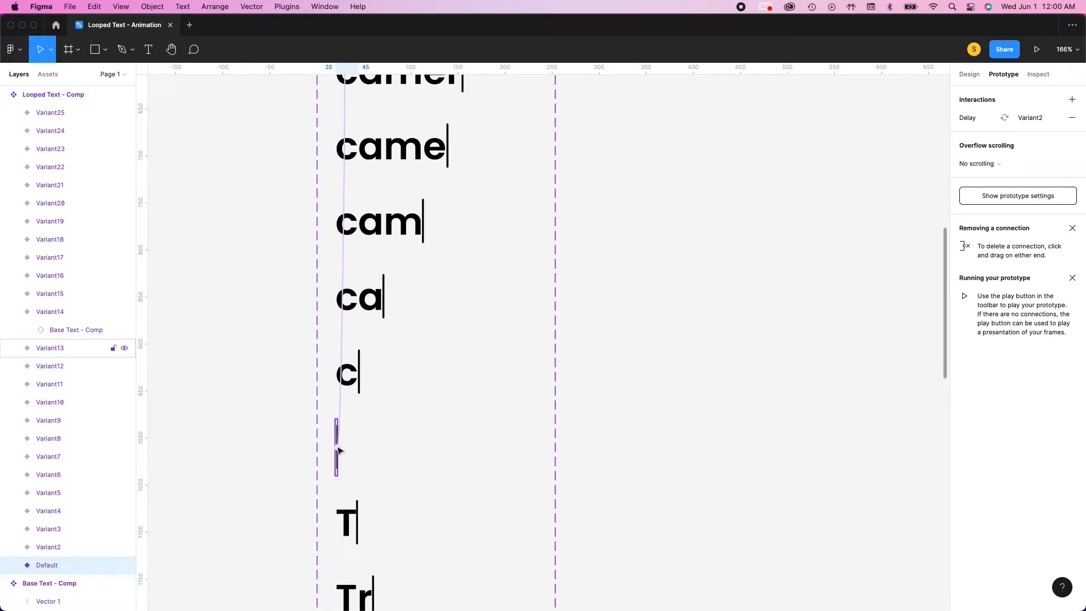
{"action": "scroll", "coordinate": [340, 455], "scroll_direction": "down", "scroll_amount": 1}
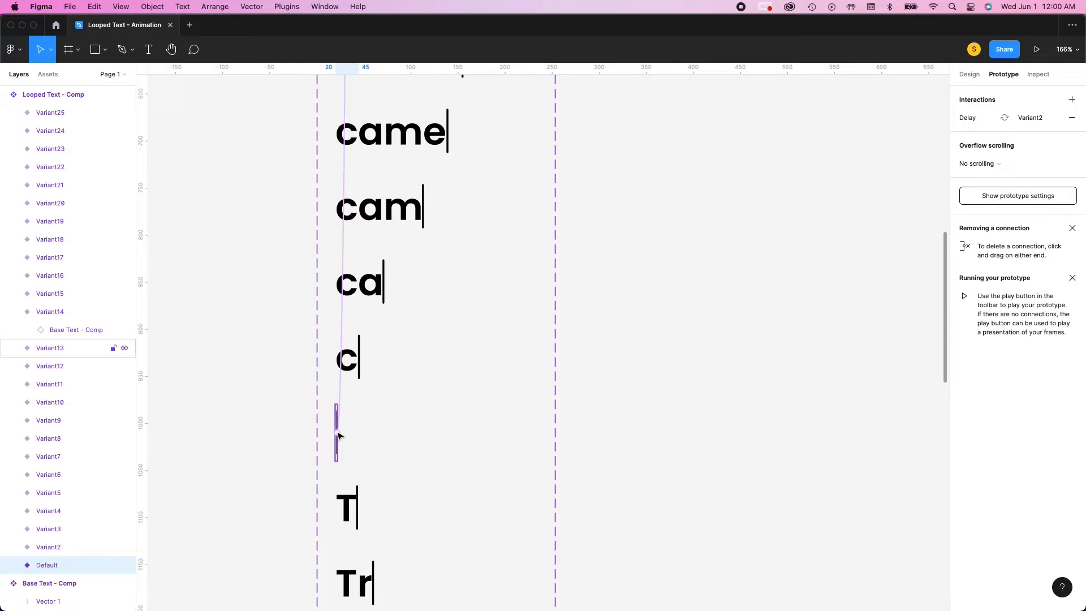
{"action": "scroll", "coordinate": [343, 438], "scroll_direction": "up", "scroll_amount": 10}
{"action": "scroll", "coordinate": [373, 438], "scroll_direction": "up", "scroll_amount": 20}
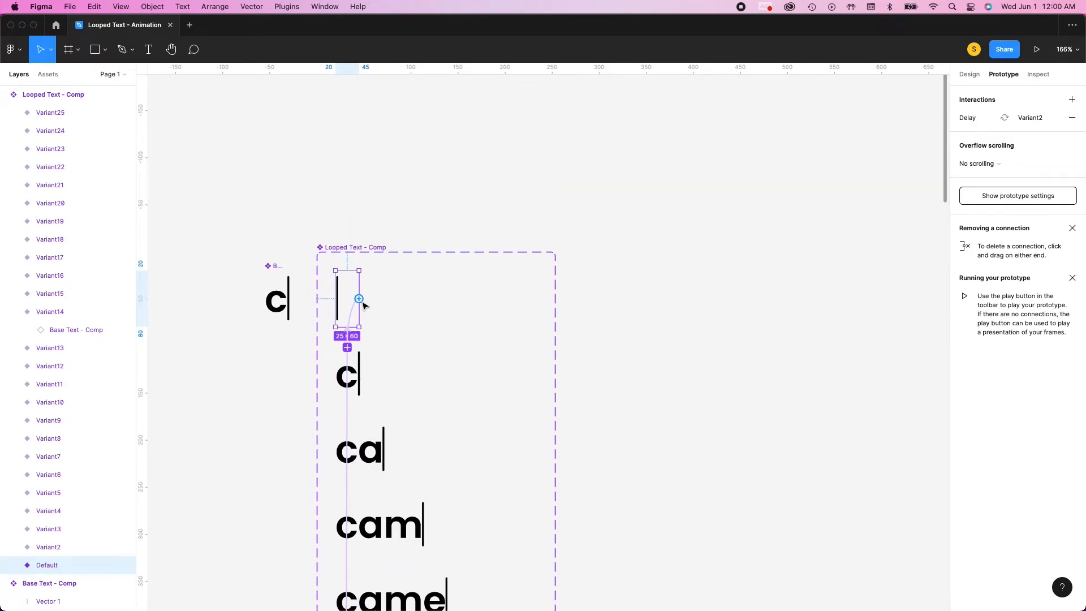
{"action": "scroll", "coordinate": [370, 345], "scroll_direction": "down", "scroll_amount": 20}
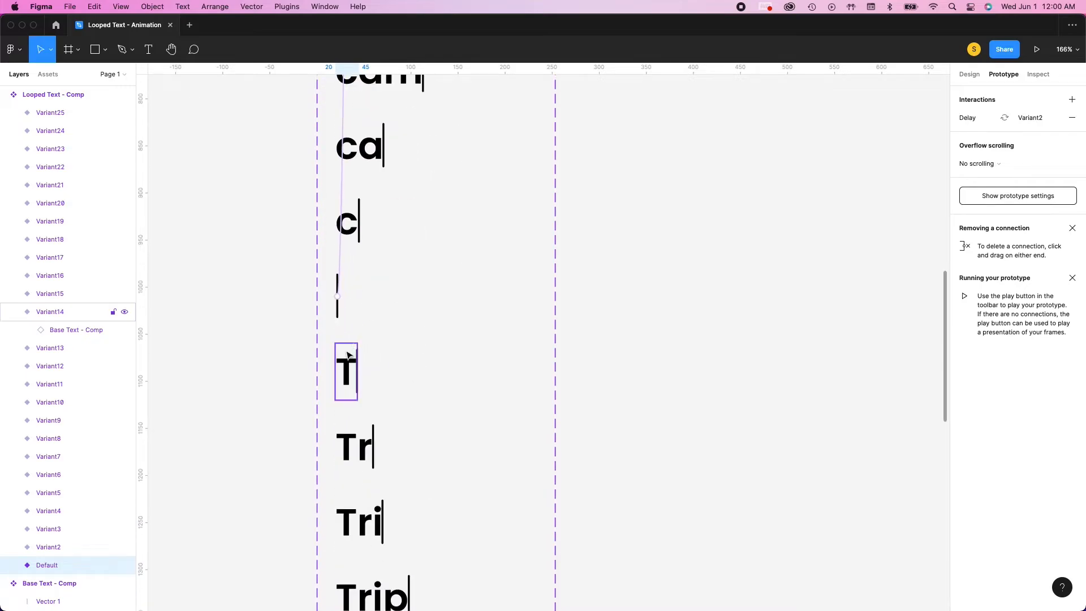
{"action": "scroll", "coordinate": [348, 377], "scroll_direction": "down", "scroll_amount": 3}
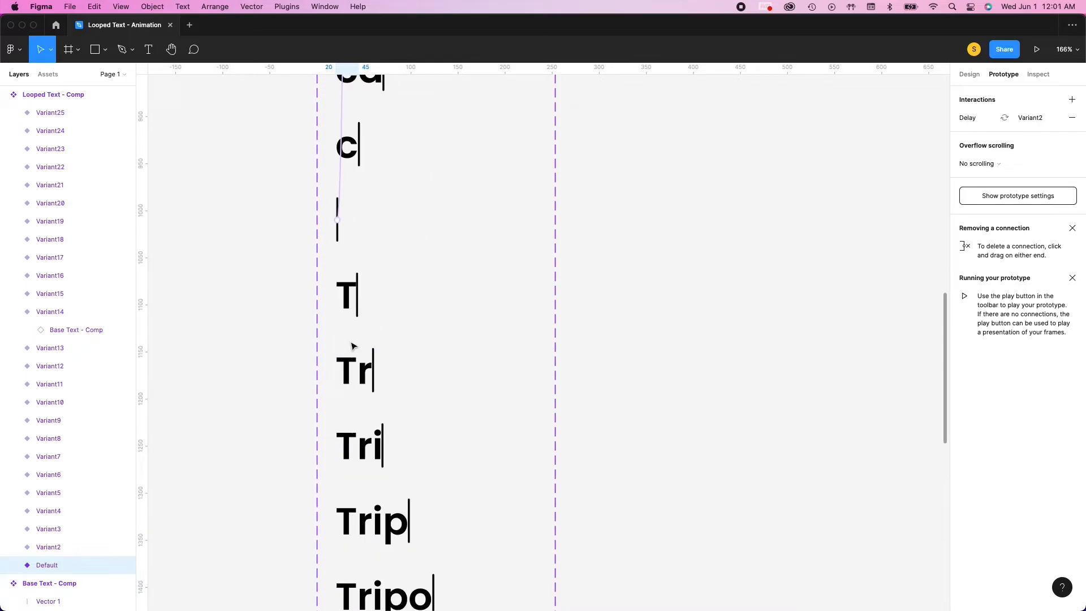
Connect the first "T" variant to the first "Tr" variant with an After delay trigger of 200 ms
{"action": "left_click", "coordinate": [356, 298]}
{"action": "left_click_drag", "start_coordinate": [358, 296], "coordinate": [354, 370]}
{"action": "left_click", "coordinate": [848, 150]}
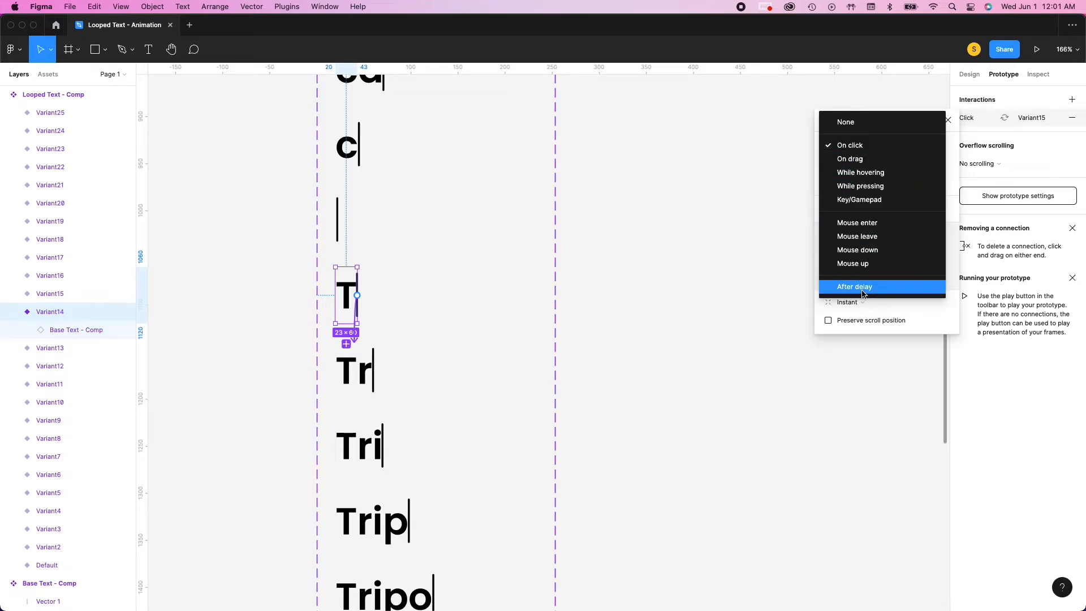
{"action": "left_click", "coordinate": [863, 287]}
{"action": "left_click", "coordinate": [902, 146]}
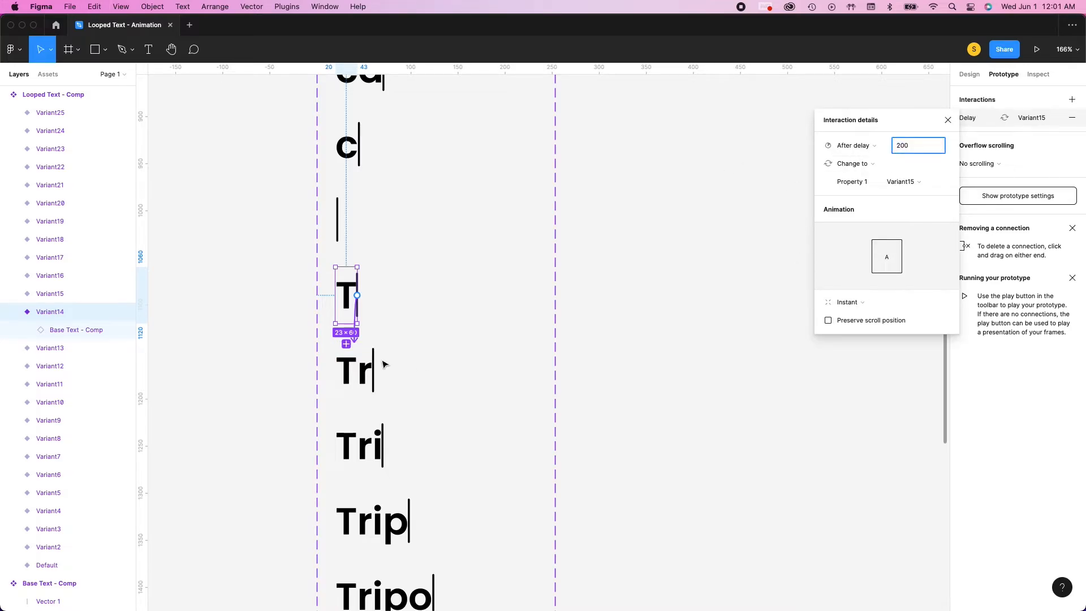
Connect the first "Tr" variant to the first "Tri" variant with an After delay trigger of 200 ms
{"action": "left_click", "coordinate": [356, 374]}
{"action": "left_click_drag", "start_coordinate": [374, 370], "coordinate": [362, 444]}
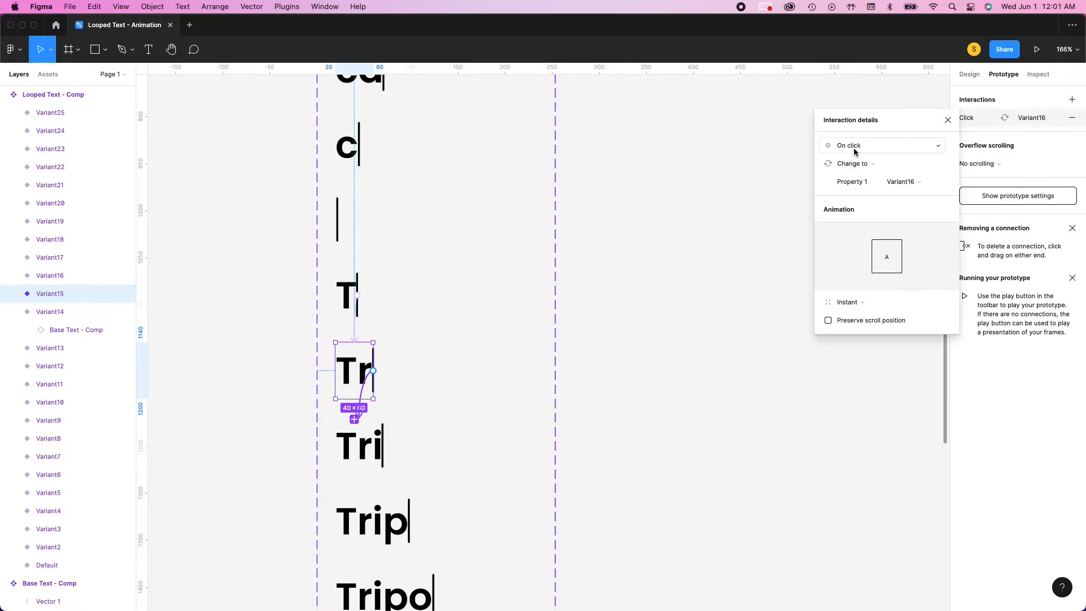
{"action": "left_click", "coordinate": [855, 148]}
{"action": "left_click", "coordinate": [863, 288]}
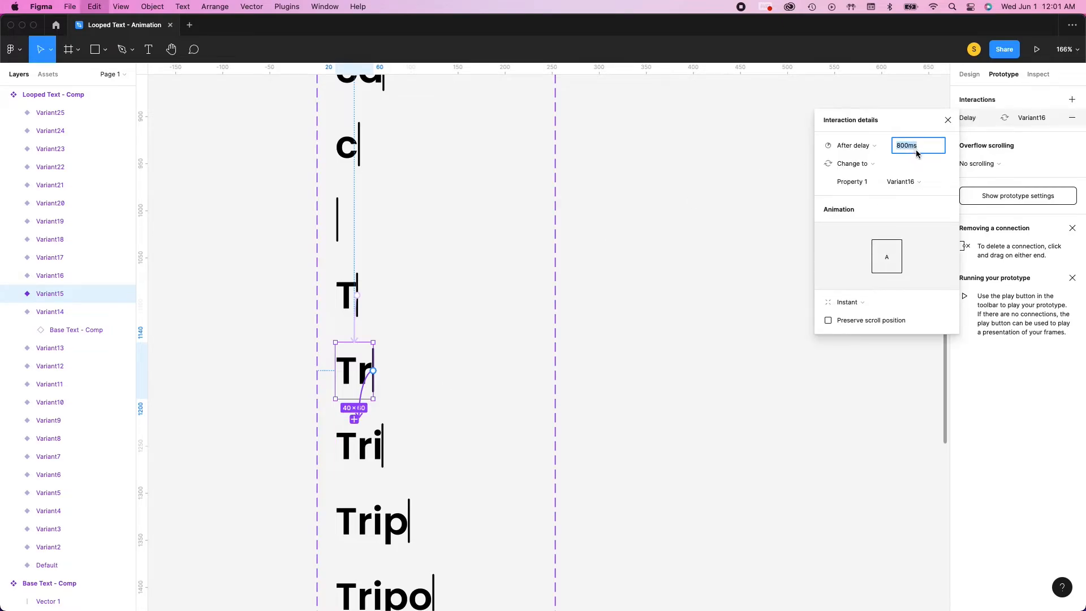
{"action": "type", "text": "200"}
Connect the first "Tri" variant to the first "Trip" variant with an After delay trigger of 200 ms
{"action": "left_click", "coordinate": [362, 447]}
{"action": "left_click_drag", "start_coordinate": [383, 446], "coordinate": [374, 517]}
{"action": "left_click", "coordinate": [850, 146]}
{"action": "left_click", "coordinate": [863, 286]}
{"action": "type", "text": "200"}
Connect the first "Trip" variant to the first "Tripo" variant with an After delay trigger of 200 ms
{"action": "scroll", "coordinate": [460, 407], "scroll_direction": "down", "scroll_amount": 5}
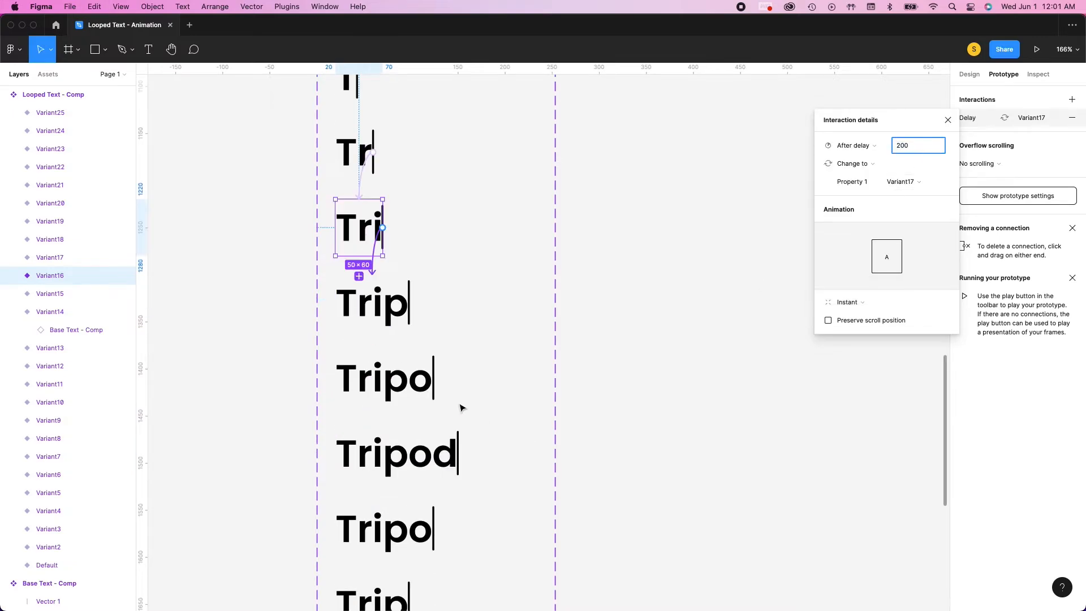
{"action": "left_click", "coordinate": [374, 304]}
{"action": "left_click_drag", "start_coordinate": [409, 303], "coordinate": [390, 377]}
{"action": "left_click", "coordinate": [853, 146]}
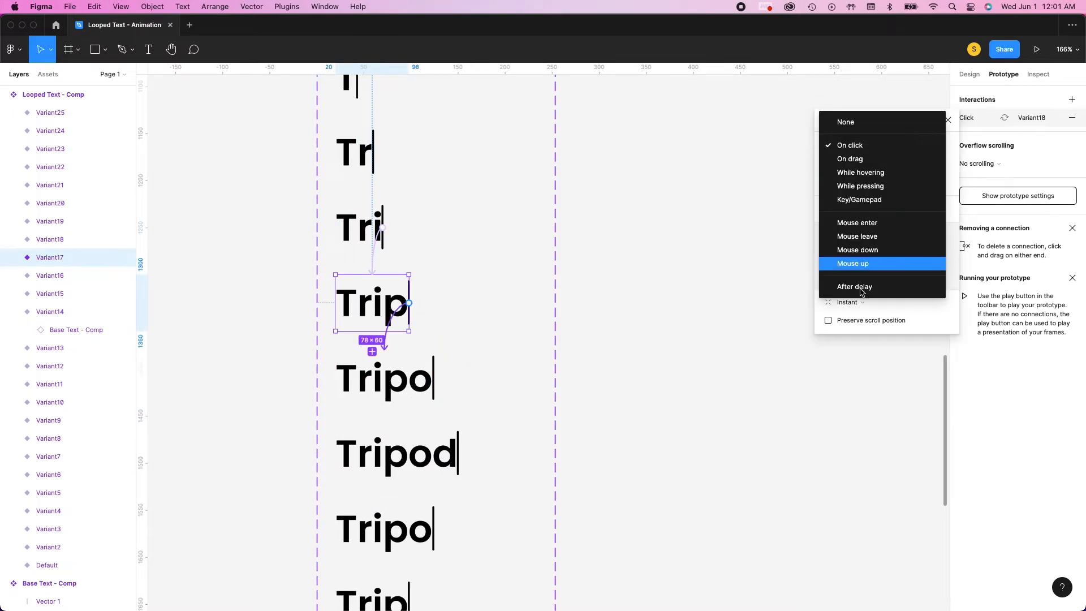
{"action": "left_click", "coordinate": [856, 286]}
{"action": "type", "text": "200"}
Connect the first "Tripo" variant to the "Tripod" variant with an After delay trigger
{"action": "scroll", "coordinate": [403, 389], "scroll_direction": "down", "scroll_amount": 1}
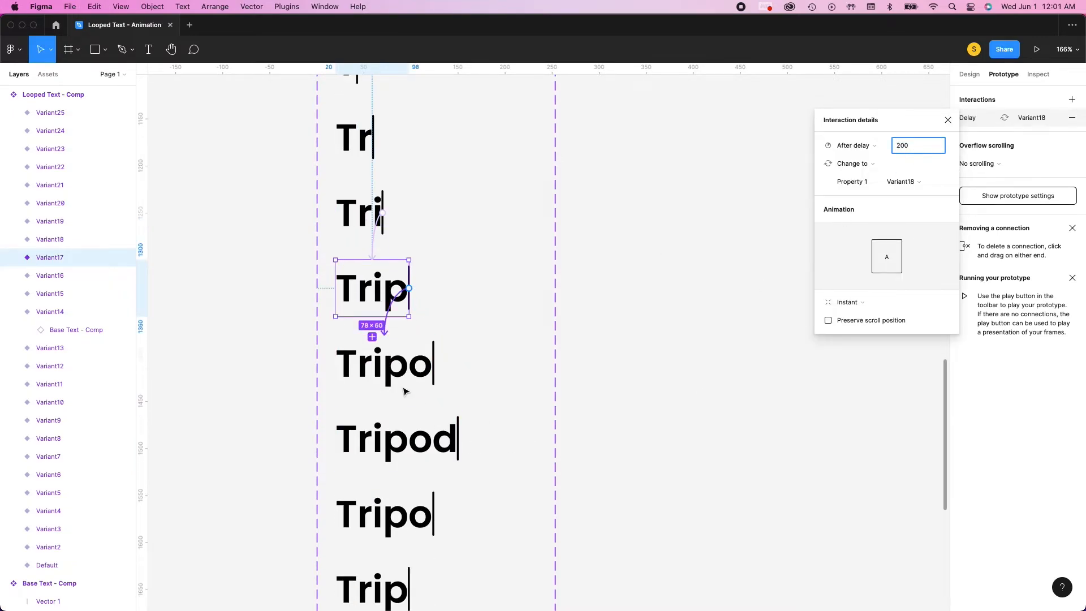
{"action": "left_click", "coordinate": [396, 368]}
{"action": "left_click_drag", "start_coordinate": [433, 364], "coordinate": [440, 461]}
{"action": "left_click", "coordinate": [850, 146]}
{"action": "left_click", "coordinate": [864, 287]}
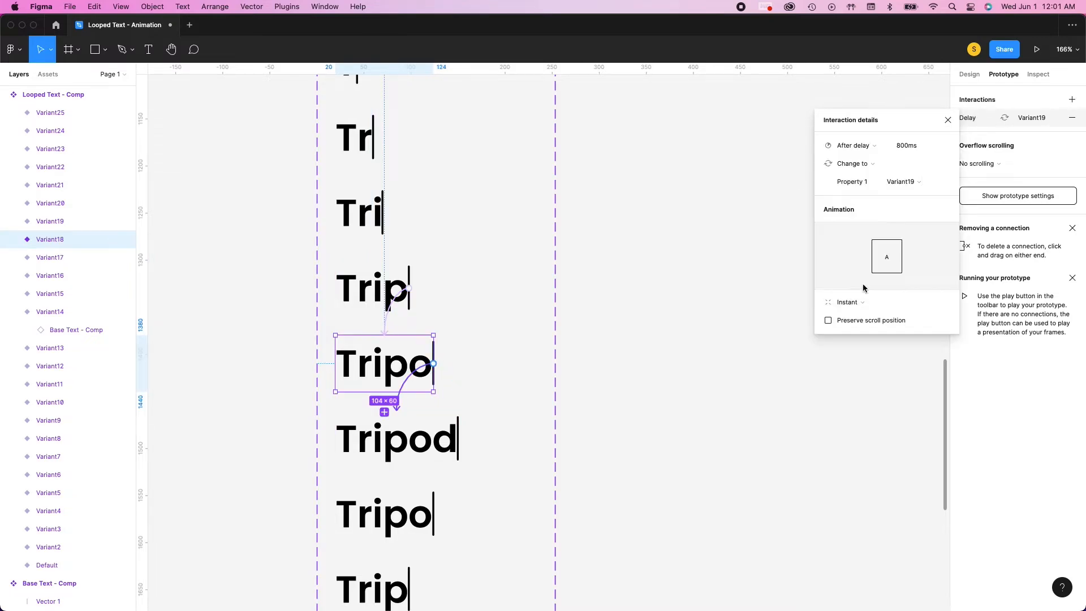
Connect "Tripod" to the second "Tripo" variant and that one to the second "Trip", both with After delay triggers
{"action": "scroll", "coordinate": [542, 413], "scroll_direction": "down", "scroll_amount": 1}
{"action": "left_click", "coordinate": [436, 363]}
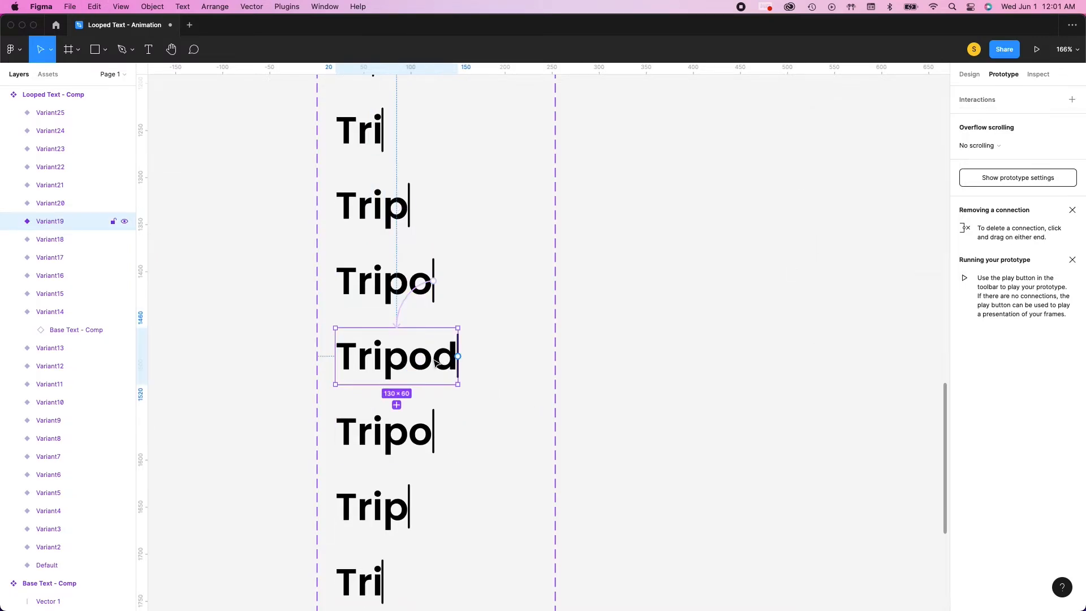
{"action": "left_click_drag", "start_coordinate": [458, 359], "coordinate": [450, 478]}
{"action": "left_click", "coordinate": [850, 146]}
{"action": "left_click", "coordinate": [864, 286]}
{"action": "left_click", "coordinate": [430, 436]}
{"action": "left_click", "coordinate": [852, 147]}
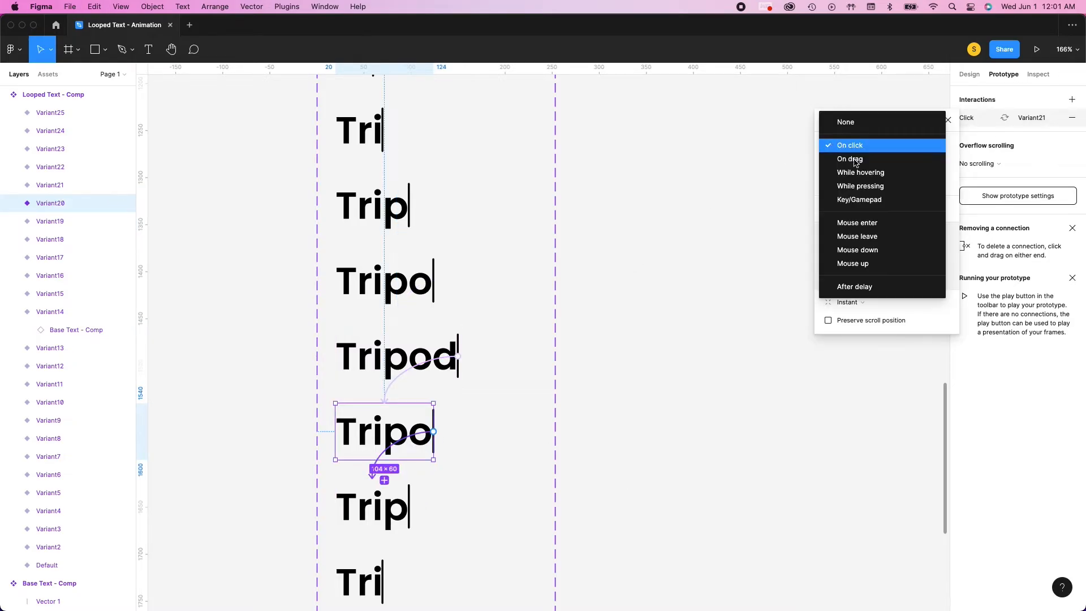
{"action": "left_click", "coordinate": [860, 285]}
Connect the second "Trip" variant to the second "Tri" variant, Variant22, with an After delay trigger
{"action": "scroll", "coordinate": [430, 396], "scroll_direction": "down", "scroll_amount": 1}
{"action": "left_click", "coordinate": [396, 452]}
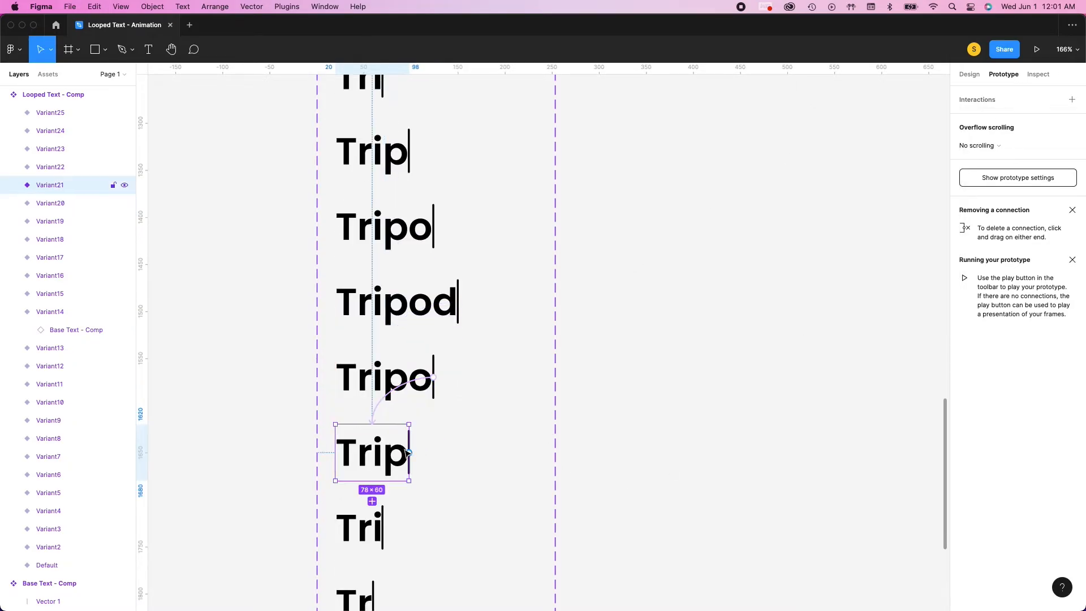
{"action": "left_click_drag", "start_coordinate": [409, 453], "coordinate": [362, 526]}
{"action": "left_click", "coordinate": [850, 146]}
{"action": "left_click", "coordinate": [860, 286]}
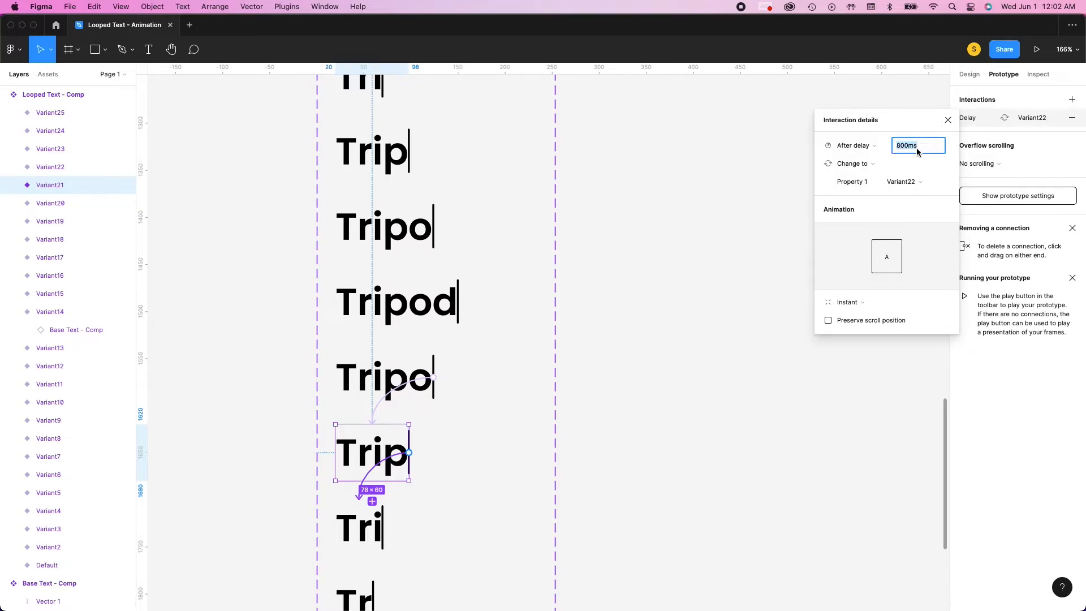
Connect the second "Tri" variant to the second "Tr" and that one to the second "T", both with After delay triggers
{"action": "scroll", "coordinate": [373, 362], "scroll_direction": "down", "scroll_amount": 3}
{"action": "left_click", "coordinate": [373, 310]}
{"action": "left_click_drag", "start_coordinate": [383, 310], "coordinate": [348, 458]}
{"action": "left_click", "coordinate": [861, 151]}
{"action": "left_click", "coordinate": [877, 287]}
{"action": "left_click", "coordinate": [375, 387]}
{"action": "left_click", "coordinate": [851, 146]}
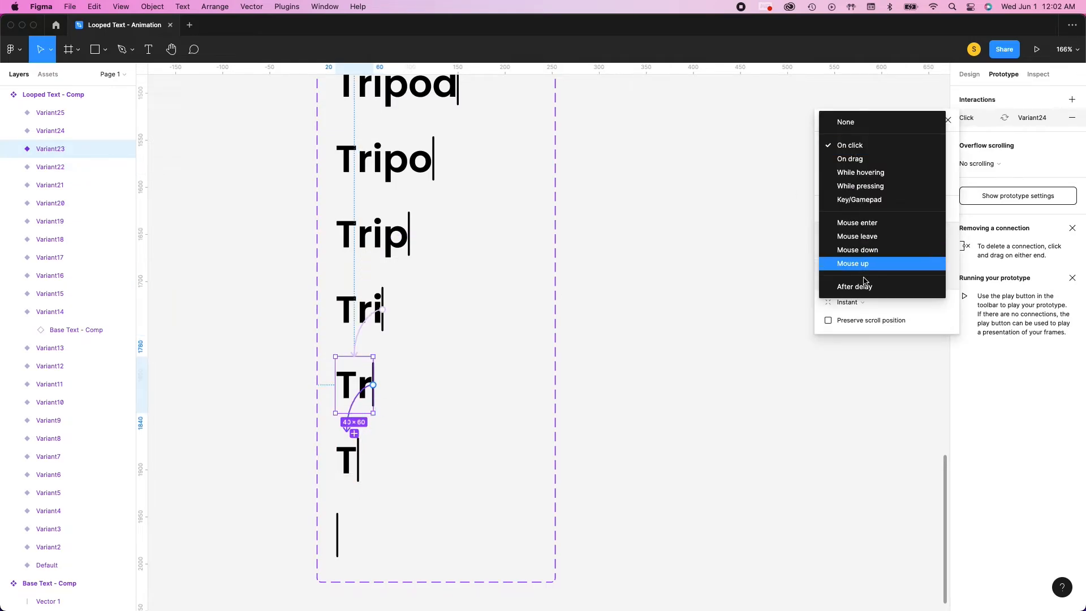
{"action": "left_click", "coordinate": [855, 287]}
Connect the second "T" variant to the cursor-only Variant25 with an After delay trigger of 200 ms
{"action": "left_click", "coordinate": [355, 461]}
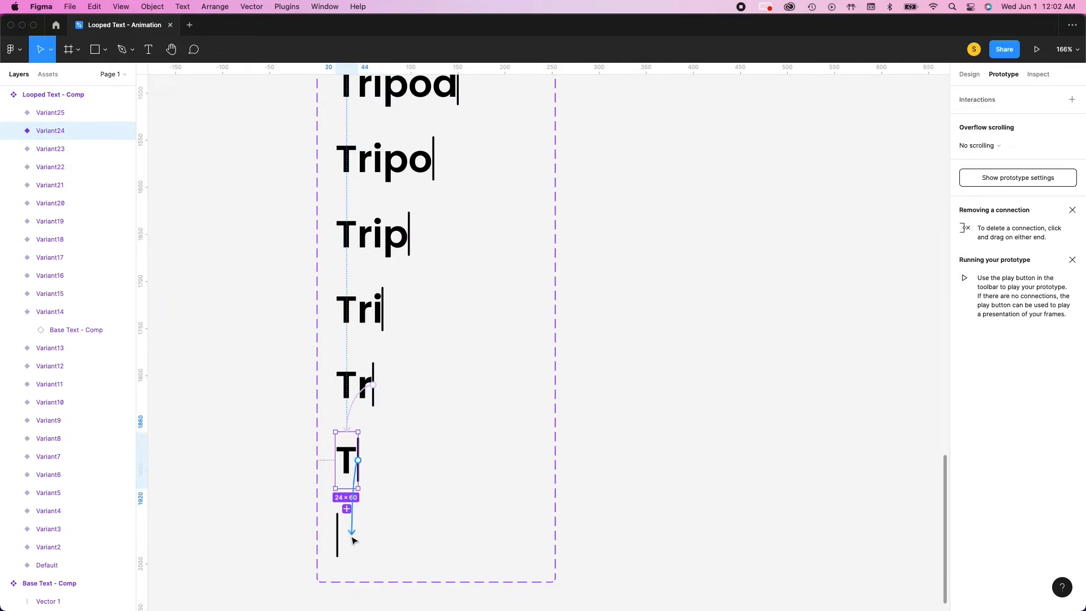
{"action": "left_click_drag", "start_coordinate": [341, 548], "coordinate": [339, 547]}
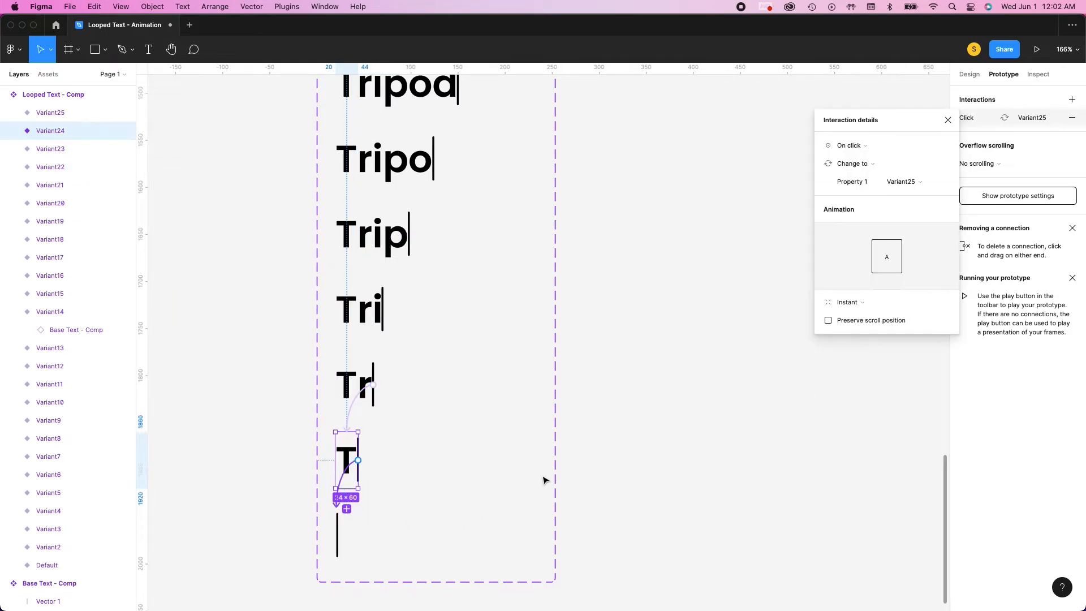
{"action": "left_click", "coordinate": [886, 146]}
{"action": "left_click", "coordinate": [855, 285]}
{"action": "left_click", "coordinate": [935, 149]}
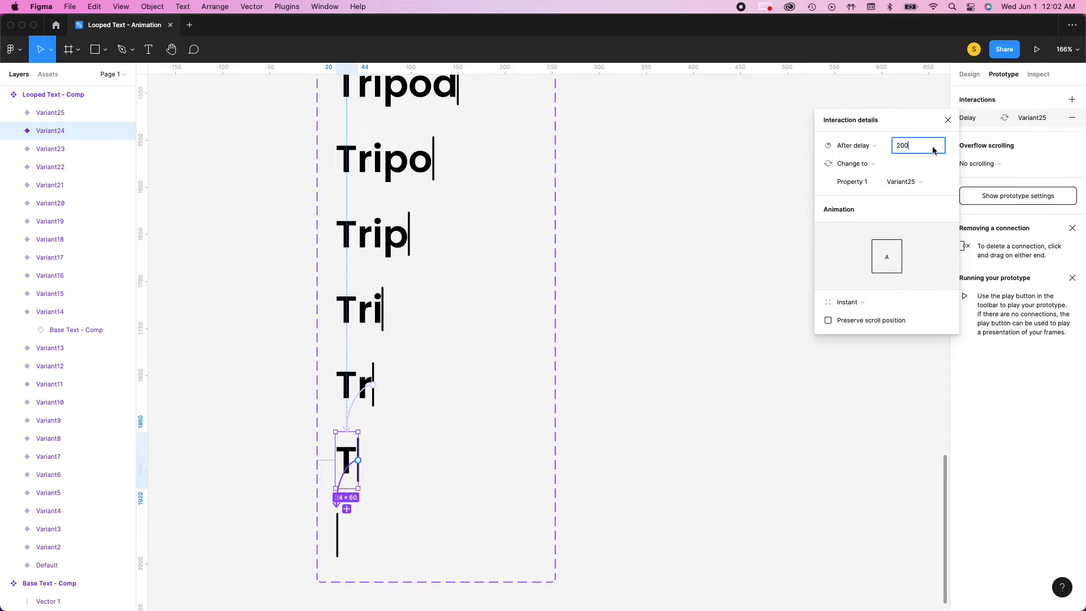
Connect the cursor-only Variant25 at the end of the chain back to Variant13 with an After delay trigger
{"action": "left_click", "coordinate": [366, 548]}
{"action": "left_click", "coordinate": [337, 538]}
{"action": "left_click_drag", "start_coordinate": [340, 536], "coordinate": [343, 318]}
{"action": "left_click", "coordinate": [849, 146]}
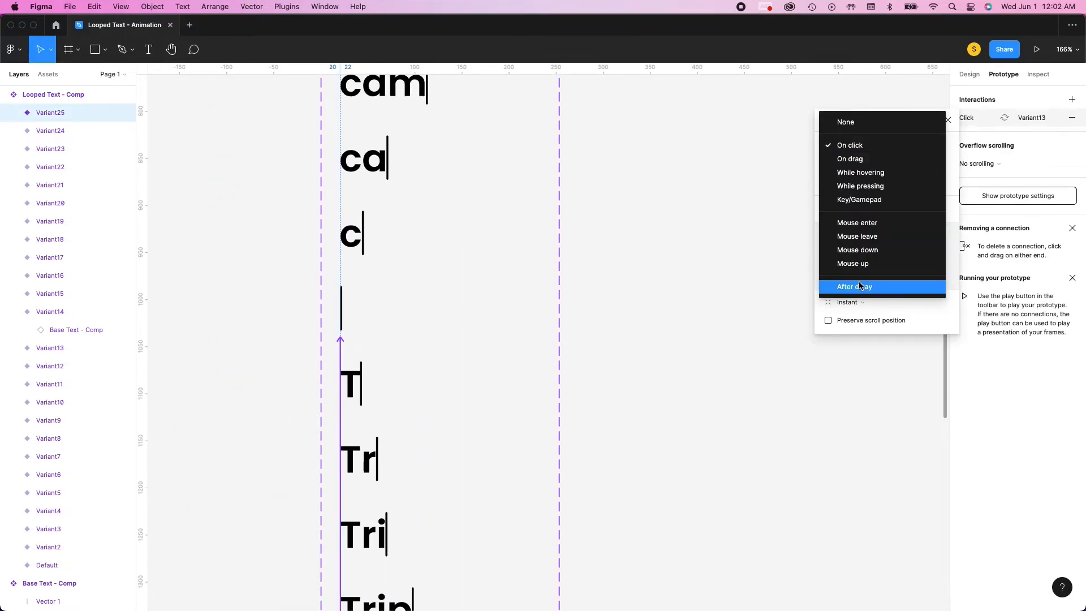
{"action": "left_click", "coordinate": [848, 287]}
{"action": "left_click", "coordinate": [911, 146]}
{"action": "left_click", "coordinate": [674, 234]}
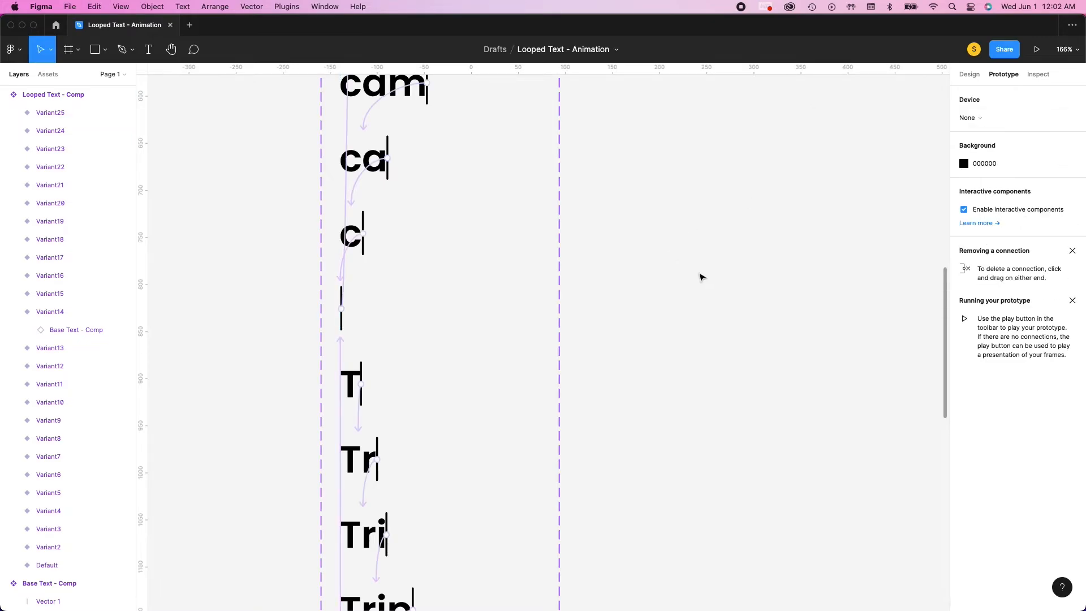
Review the connections across all variants of the Looped Text - Comp component set and select the set
{"action": "scroll", "coordinate": [701, 277], "scroll_direction": "up", "scroll_amount": 15}
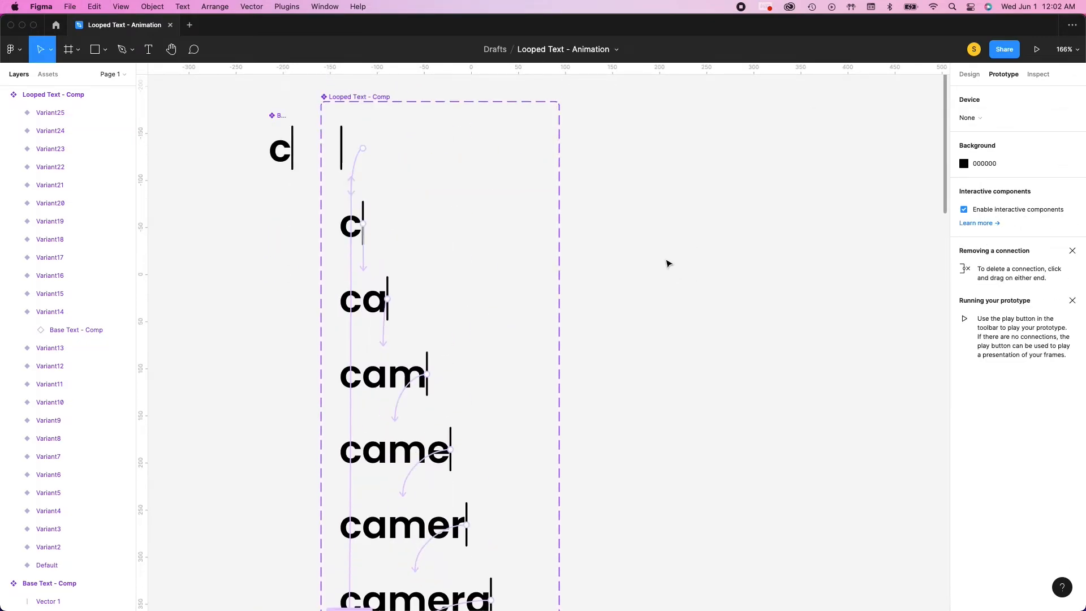
{"action": "scroll", "coordinate": [667, 262], "scroll_direction": "down", "scroll_amount": 1}
{"action": "scroll", "coordinate": [660, 260], "scroll_direction": "up", "scroll_amount": 1}
{"action": "scroll", "coordinate": [368, 135], "scroll_direction": "up", "scroll_amount": 4}
{"action": "scroll", "coordinate": [366, 142], "scroll_direction": "down", "scroll_amount": 3}
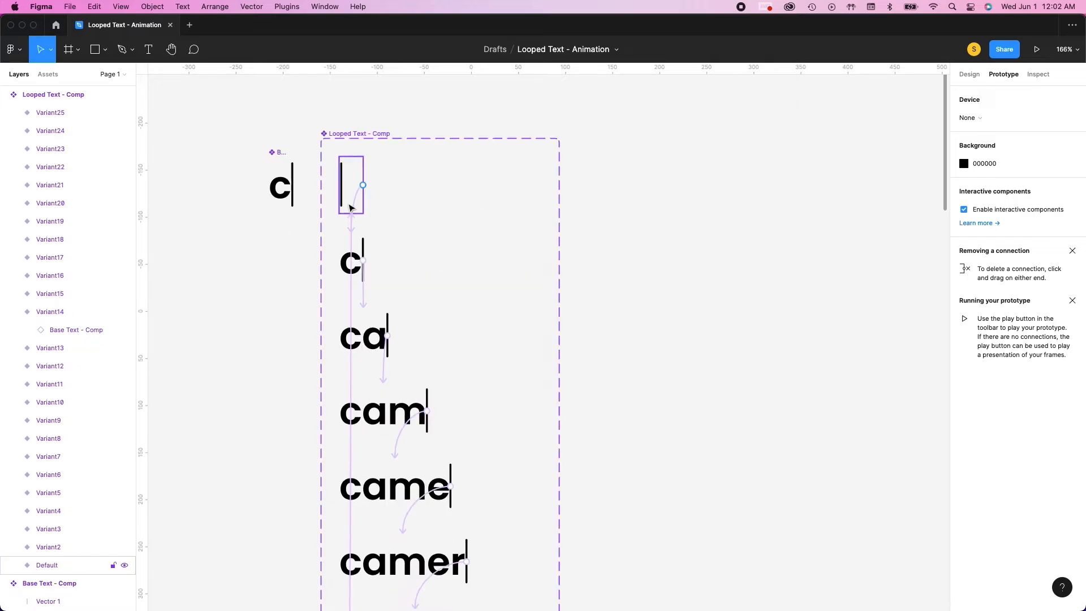
{"action": "scroll", "coordinate": [351, 208], "scroll_direction": "down", "scroll_amount": 2}
{"action": "scroll", "coordinate": [362, 141], "scroll_direction": "up", "scroll_amount": 1}
{"action": "left_click", "coordinate": [368, 102]}
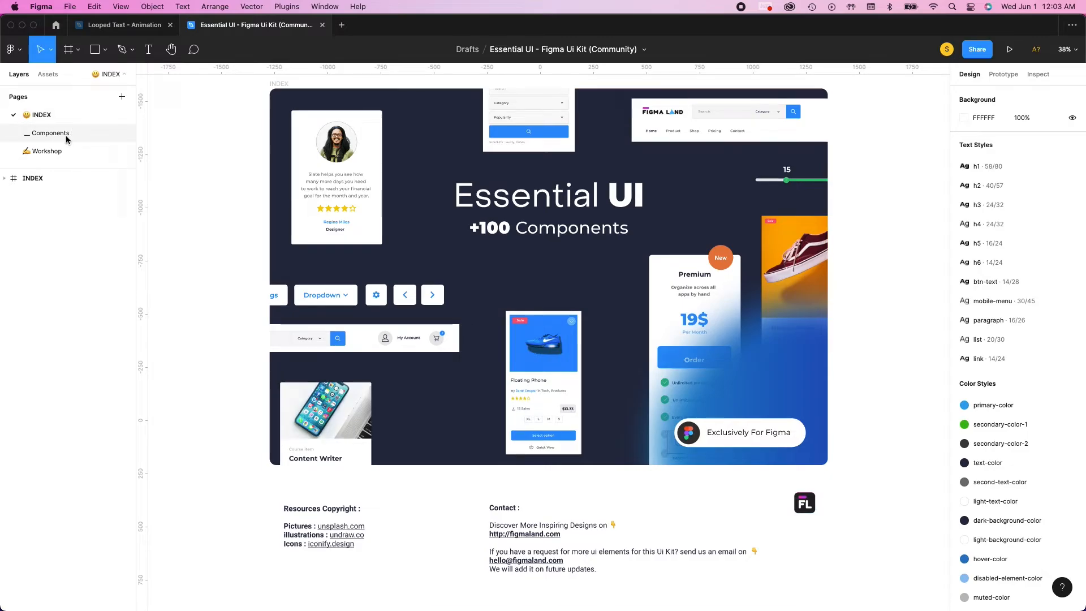
Copy the desktop filter frame from the Essential UI kit's Components page and paste it into the Looped Text - Animation file
{"action": "left_click", "coordinate": [65, 137]}
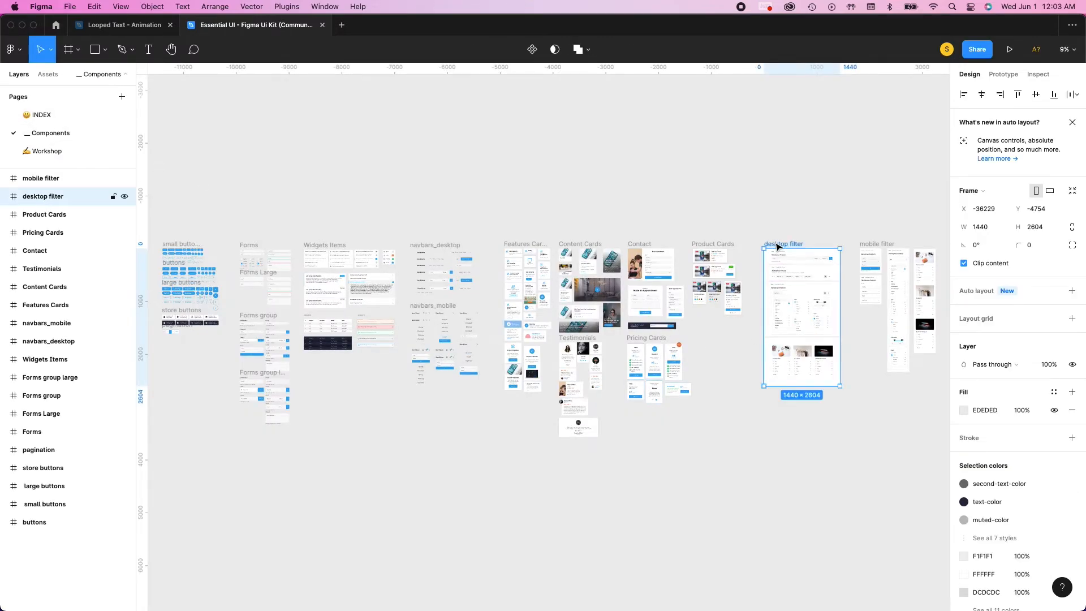
{"action": "left_click", "coordinate": [125, 25]}
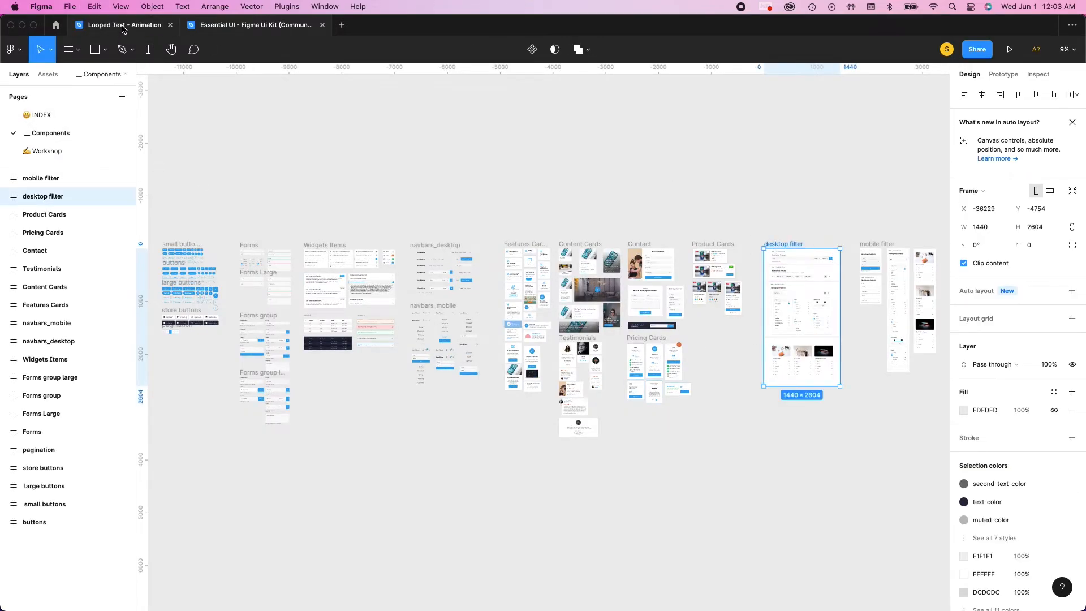
{"action": "scroll", "coordinate": [672, 220], "scroll_direction": "down", "scroll_amount": 10}
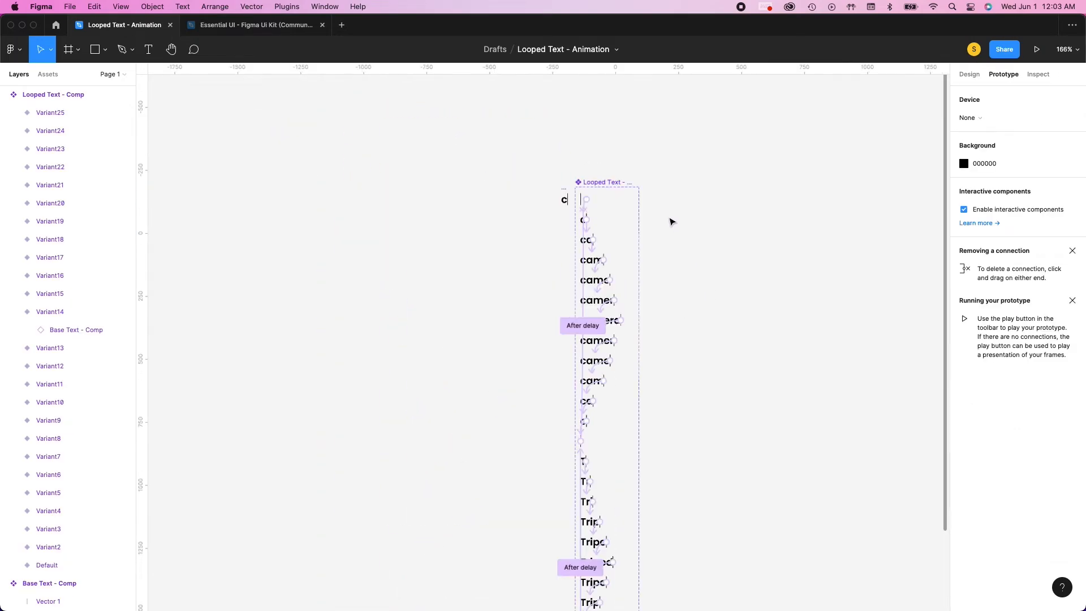
{"action": "scroll", "coordinate": [672, 221], "scroll_direction": "right", "scroll_amount": 5}
{"action": "scroll", "coordinate": [505, 217], "scroll_direction": "up", "scroll_amount": 5}
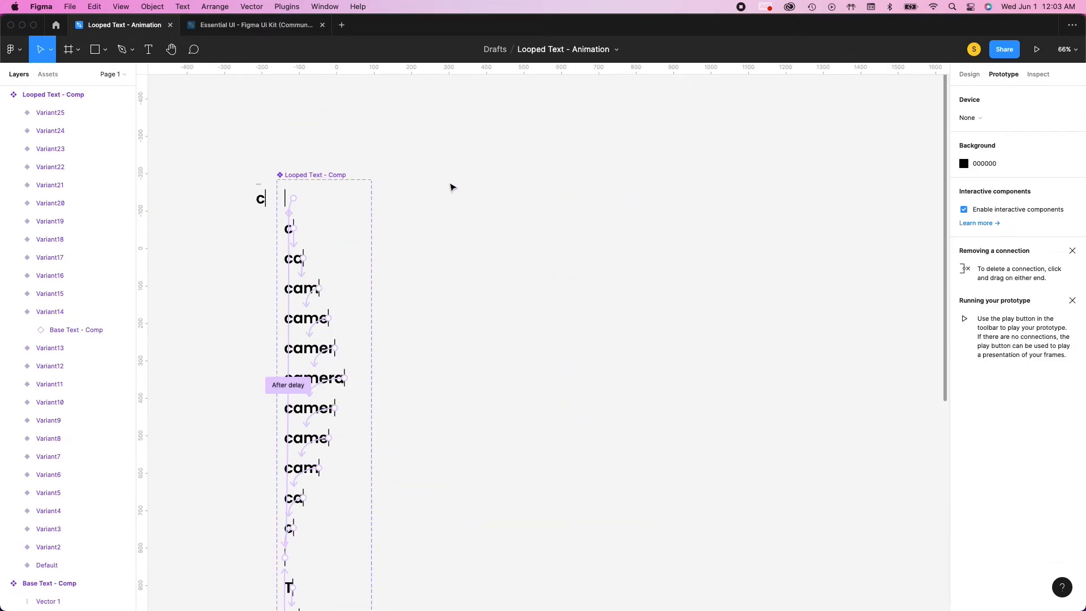
{"action": "scroll", "coordinate": [451, 184], "scroll_direction": "down", "scroll_amount": 1}
{"action": "key", "text": "super+v"}
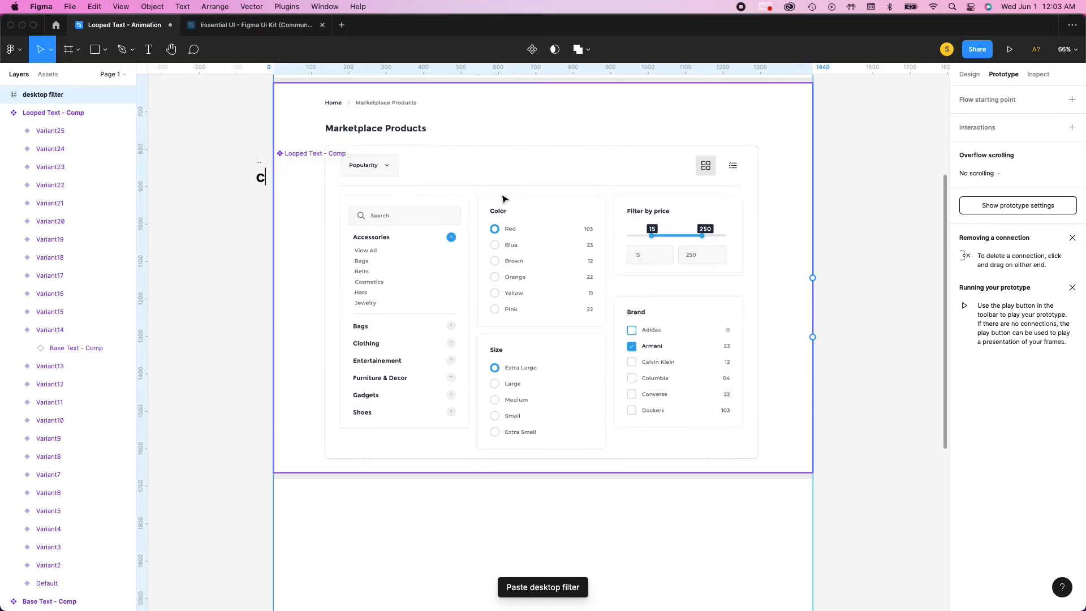
Move the pasted desktop filter frame beside the Looped Text - Comp component set so they no longer overlap
{"action": "scroll", "coordinate": [381, 194], "scroll_direction": "up", "scroll_amount": 10}
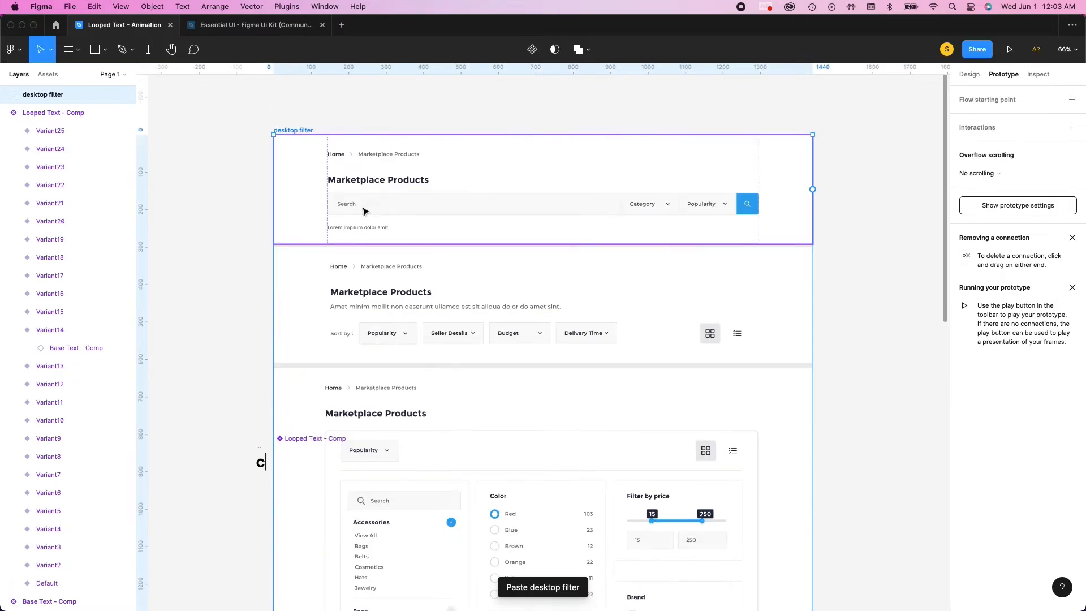
{"action": "left_click_drag", "start_coordinate": [305, 150], "coordinate": [428, 468]}
{"action": "scroll", "coordinate": [458, 456], "scroll_direction": "down", "scroll_amount": 5}
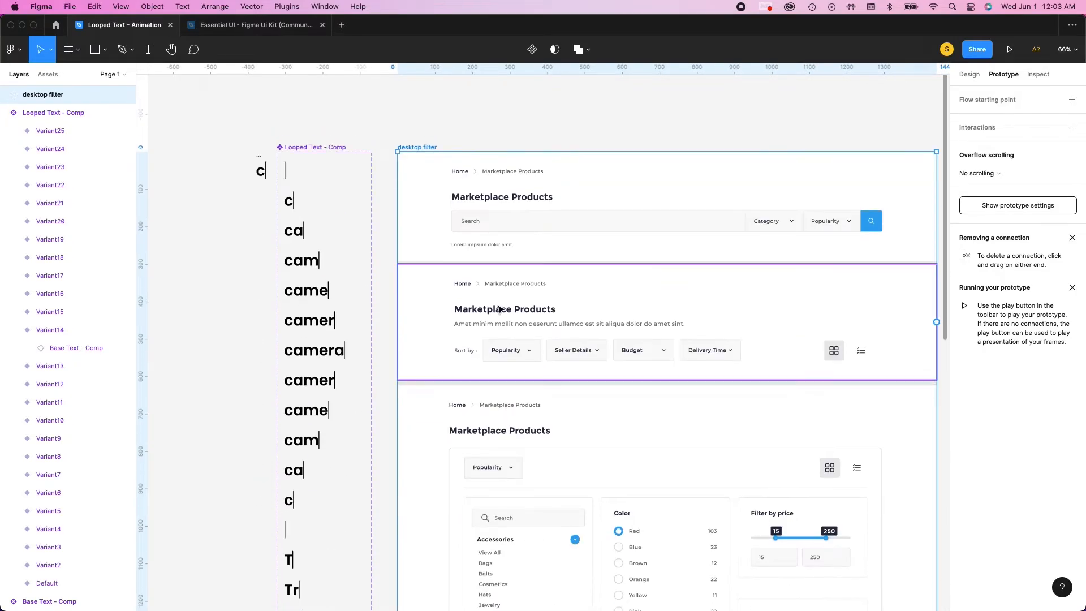
{"action": "left_click", "coordinate": [537, 98]}
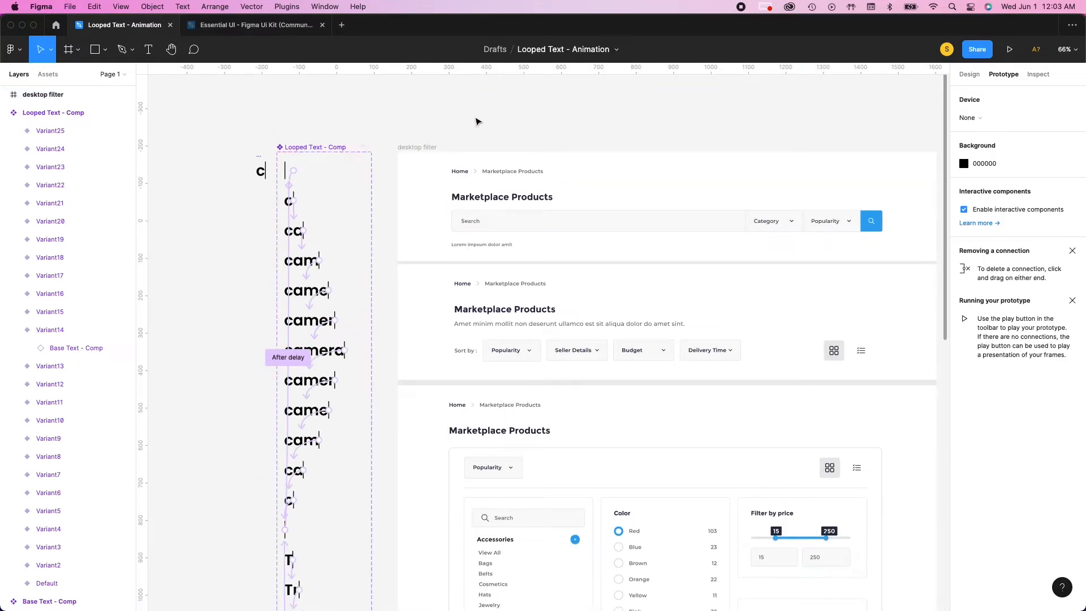
Collapse the Looped Text - Comp and Base Text - Comp layers and select Looped Text - Comp
{"action": "left_click", "coordinate": [3, 113]}
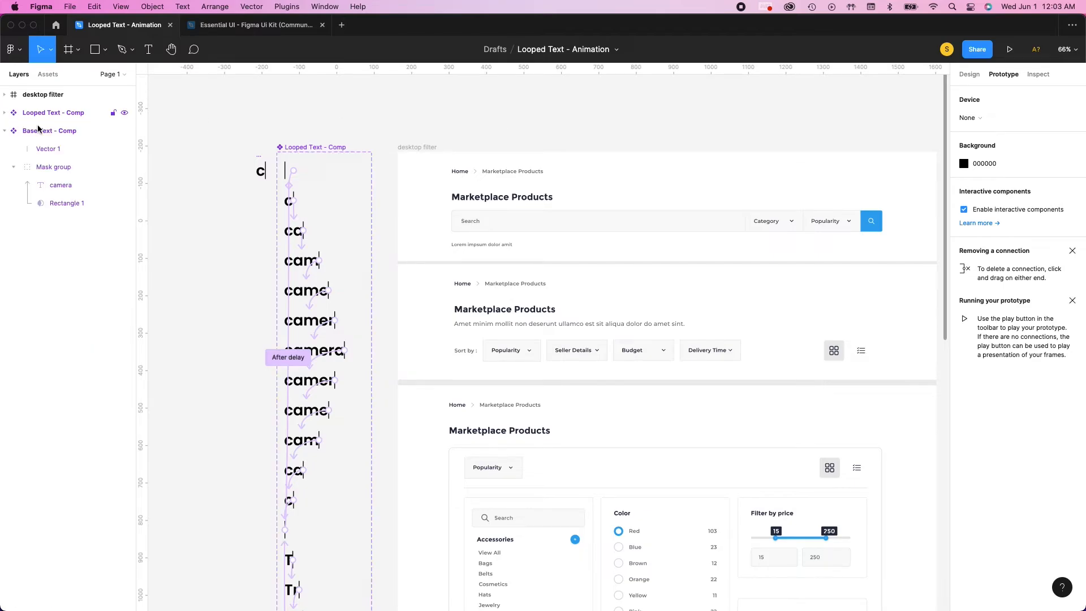
{"action": "left_click", "coordinate": [3, 131]}
{"action": "left_click", "coordinate": [79, 115]}
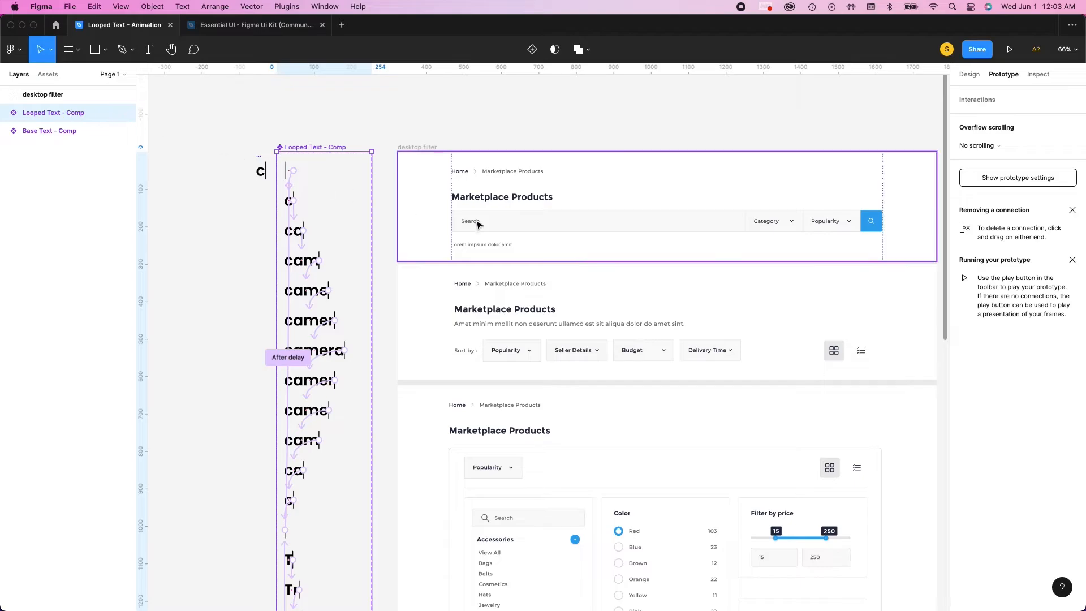
{"action": "scroll", "coordinate": [580, 226], "scroll_direction": "up", "scroll_amount": 5}
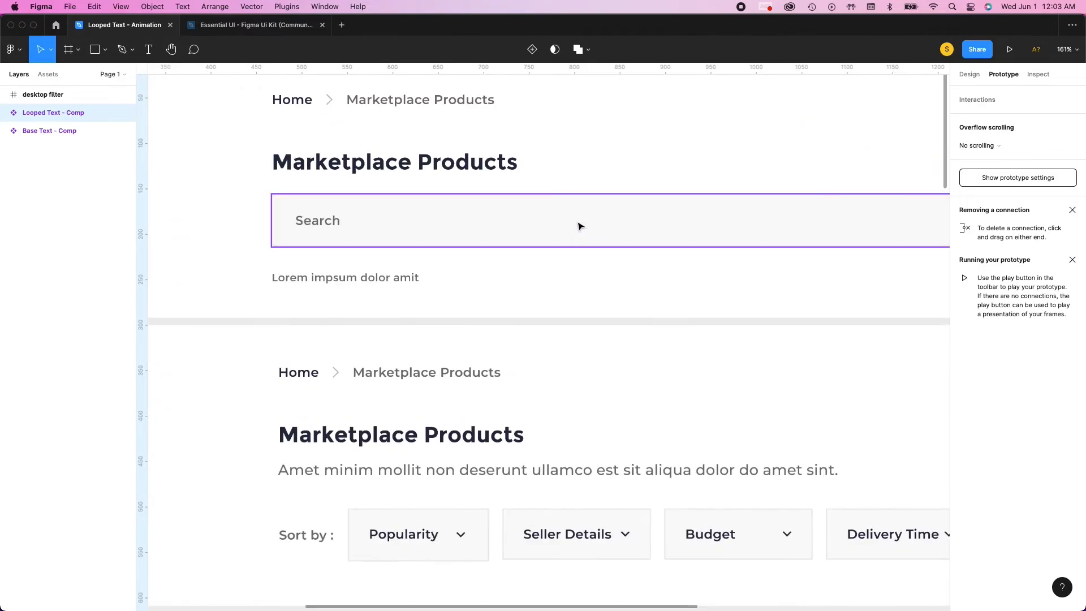
{"action": "scroll", "coordinate": [579, 226], "scroll_direction": "down", "scroll_amount": 3}
{"action": "scroll", "coordinate": [602, 235], "scroll_direction": "right", "scroll_amount": 1}
{"action": "scroll", "coordinate": [601, 235], "scroll_direction": "left", "scroll_amount": 5}
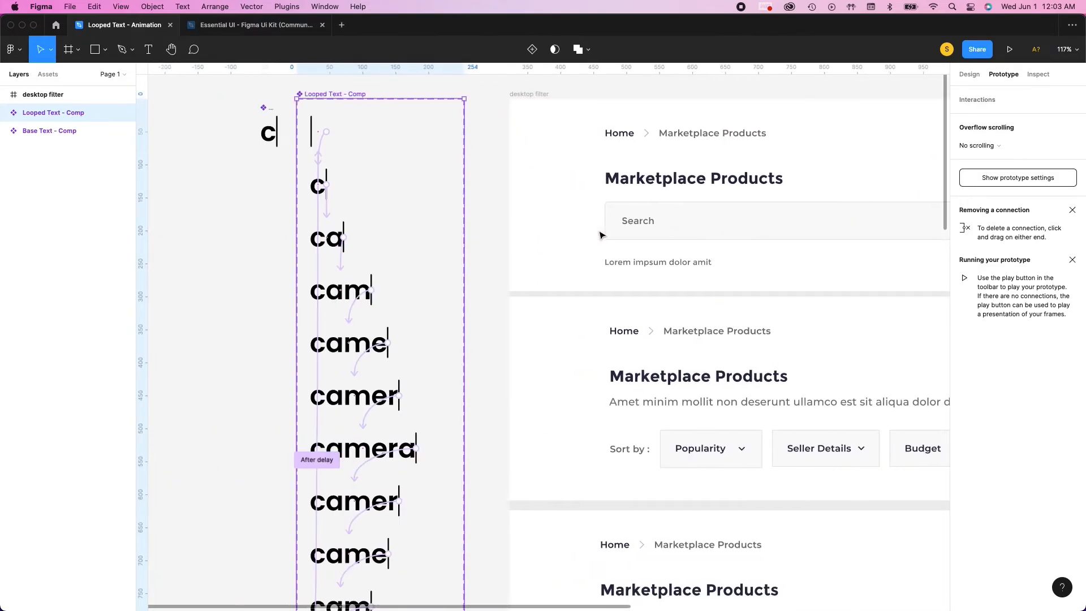
{"action": "scroll", "coordinate": [600, 235], "scroll_direction": "right", "scroll_amount": 7}
{"action": "scroll", "coordinate": [601, 235], "scroll_direction": "down", "scroll_amount": 2}
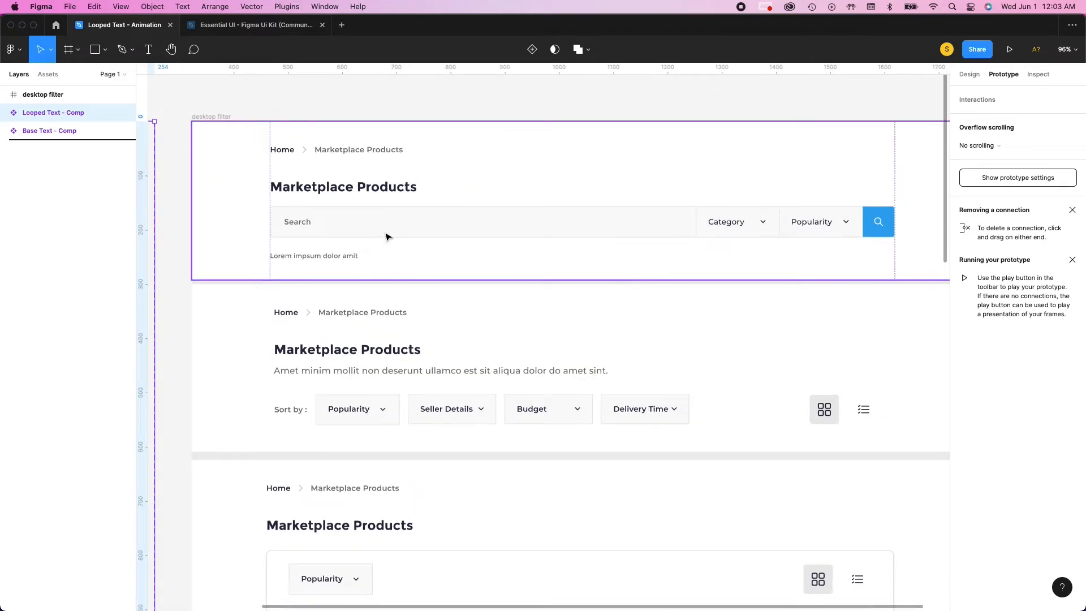
{"action": "left_click_drag", "start_coordinate": [53, 113], "coordinate": [53, 137]}
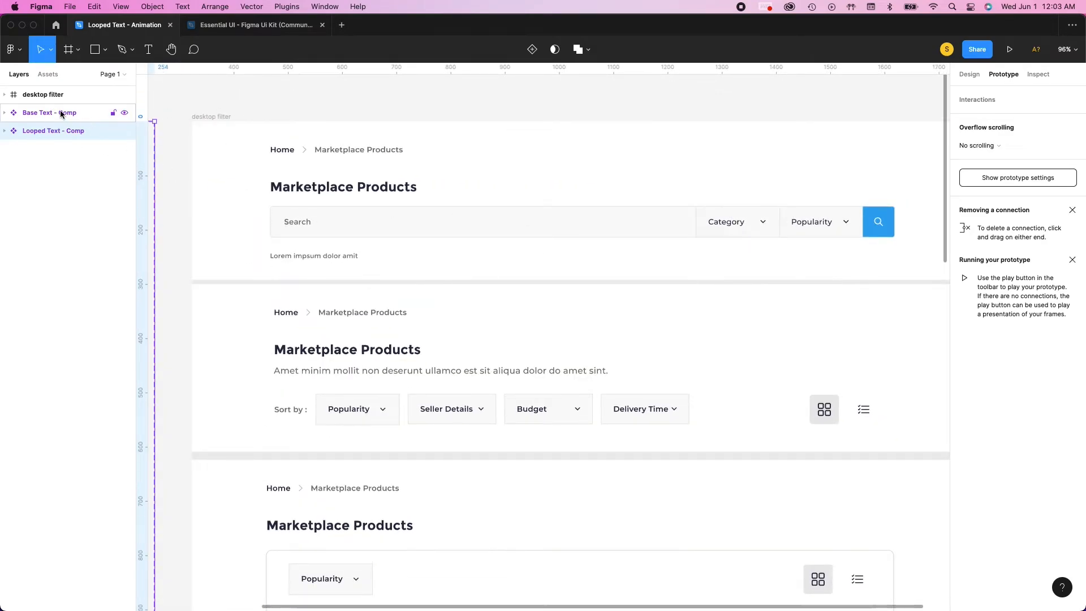
{"action": "left_click", "coordinate": [60, 113]}
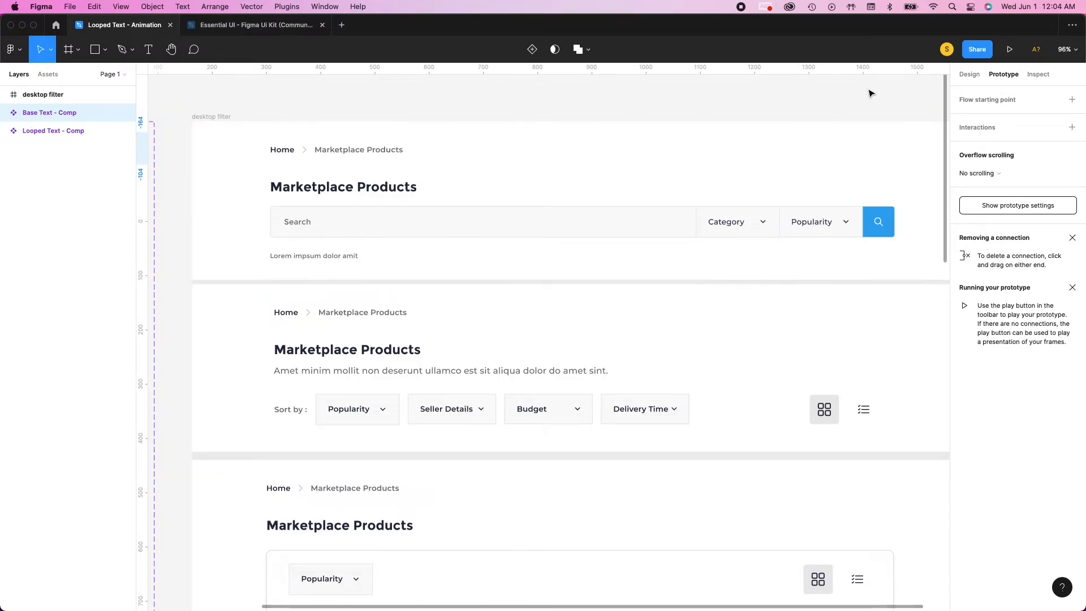
{"action": "left_click", "coordinate": [970, 74]}
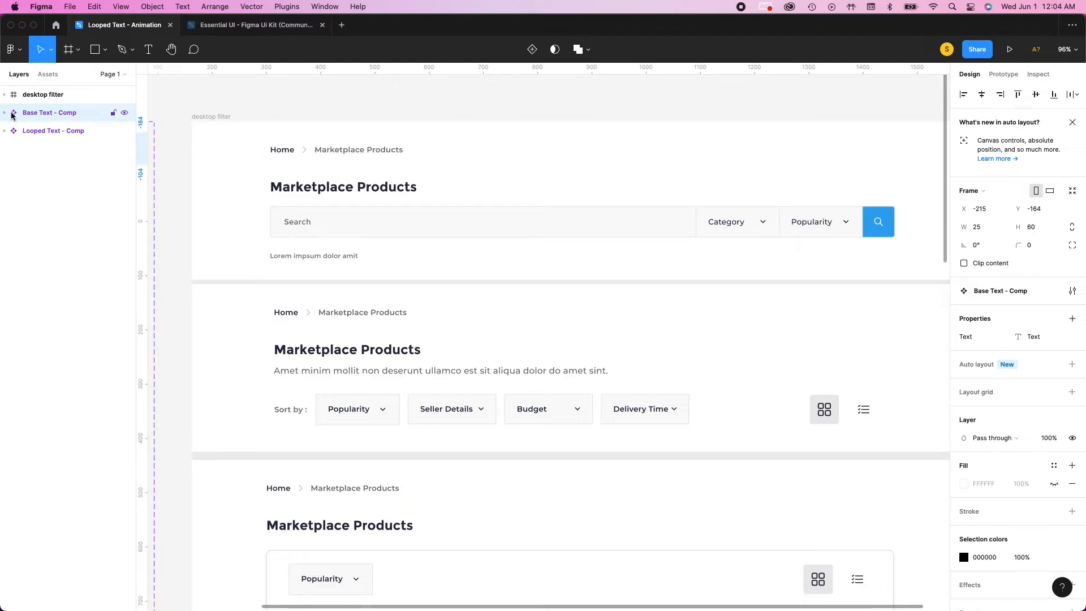
{"action": "left_click_drag", "start_coordinate": [368, 241], "coordinate": [365, 239]}
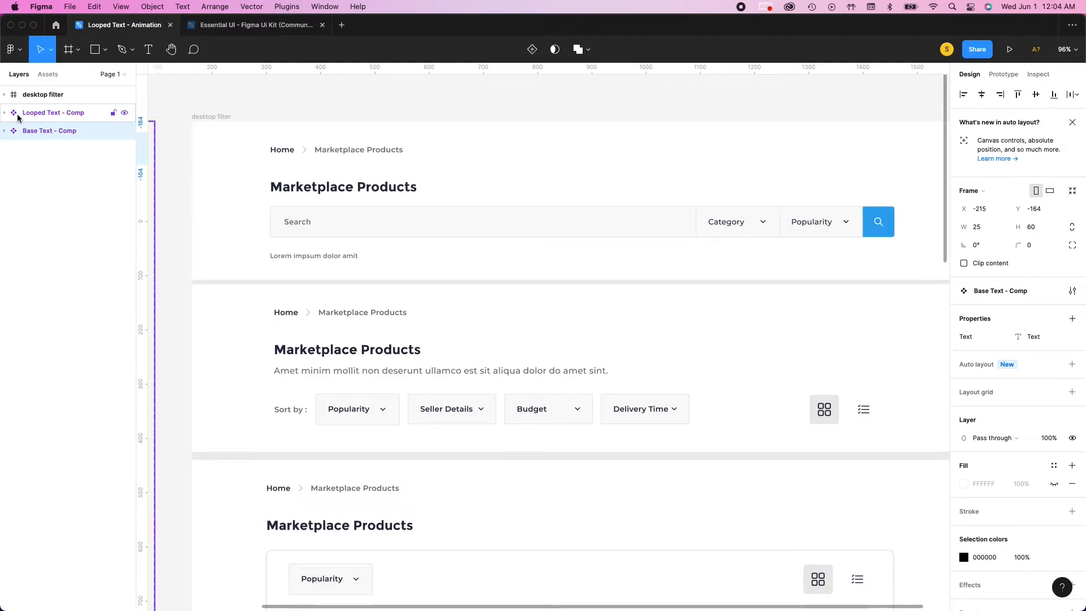
{"action": "mouse_move", "coordinate": [36, 133]}
{"action": "left_mouse_down"}
{"action": "mouse_move", "coordinate": [38, 110]}
{"action": "mouse_move", "coordinate": [43, 150]}
{"action": "left_mouse_up"}
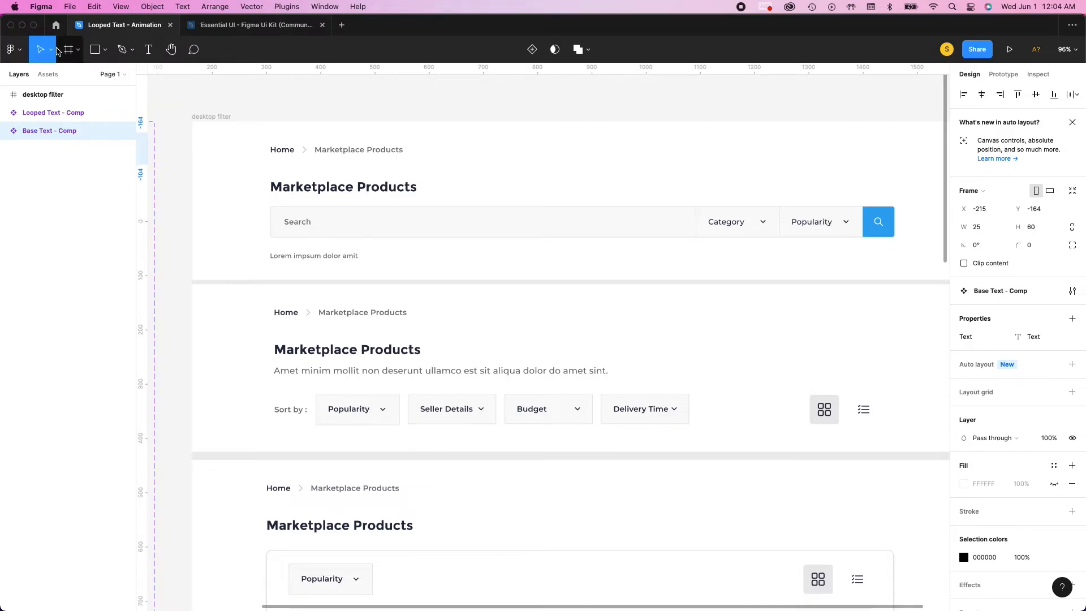
Insert an instance of Looped Text - Comp at the start of the search field in the desktop filter's first section
{"action": "left_click", "coordinate": [48, 74]}
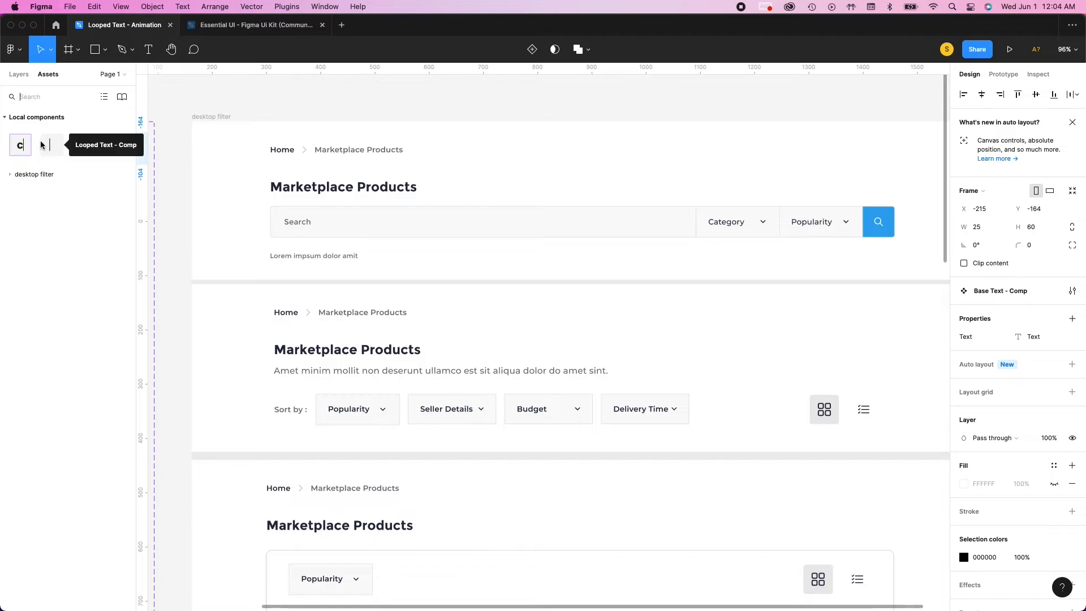
{"action": "left_click", "coordinate": [58, 144]}
{"action": "left_click_drag", "start_coordinate": [53, 151], "coordinate": [282, 224]}
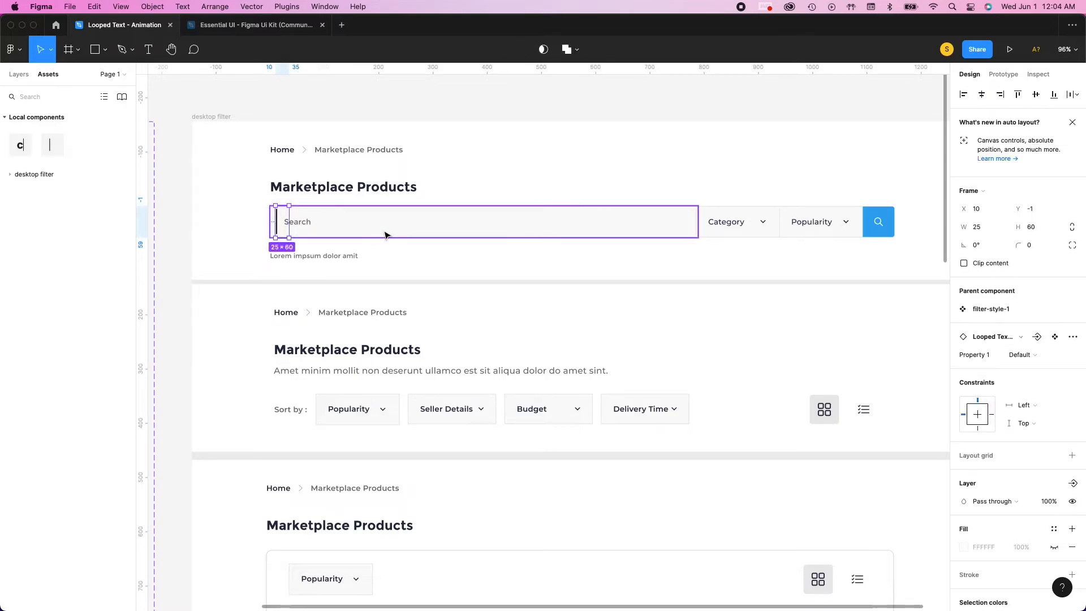
{"action": "scroll", "coordinate": [319, 212], "scroll_direction": "up", "scroll_amount": 10}
{"action": "scroll", "coordinate": [187, 223], "scroll_direction": "down", "scroll_amount": 2}
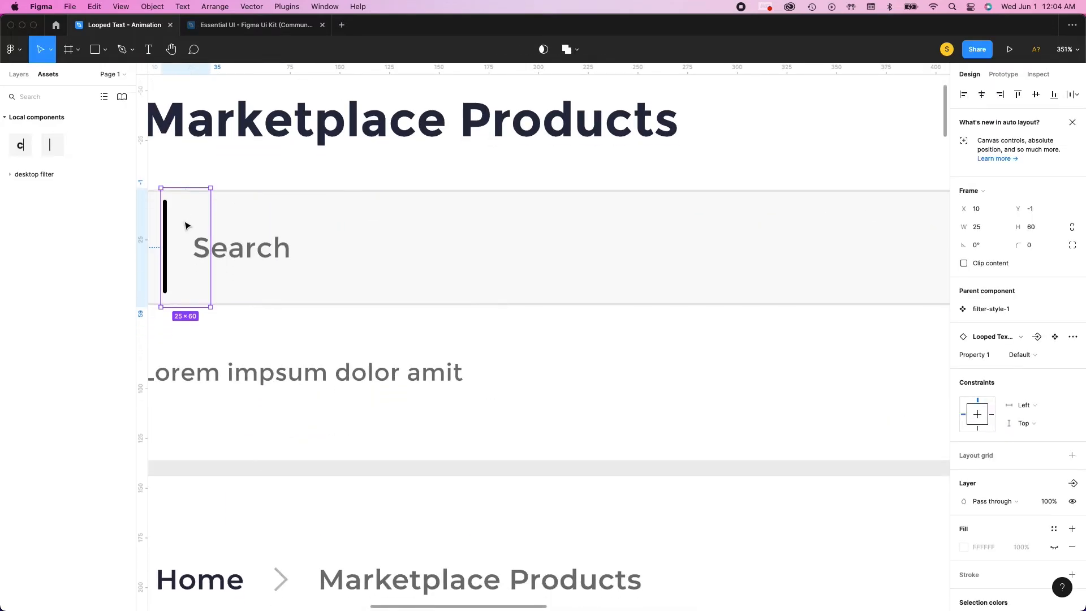
{"action": "scroll", "coordinate": [189, 223], "scroll_direction": "left", "scroll_amount": 5}
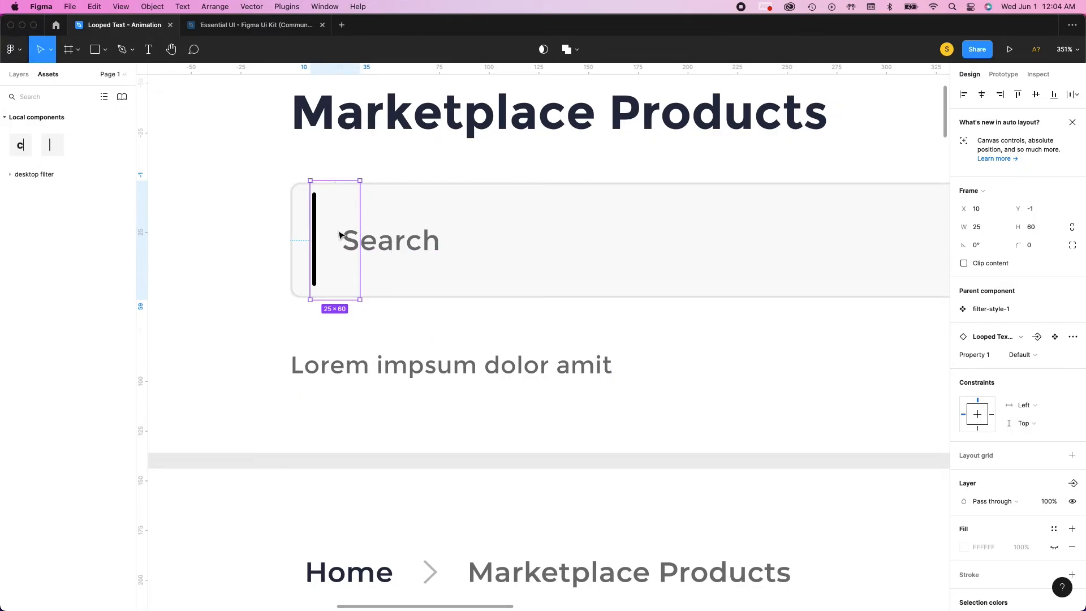
Hide the "Search" placeholder text layer inside the search field that holds the looped text instance
{"action": "left_click", "coordinate": [295, 238]}
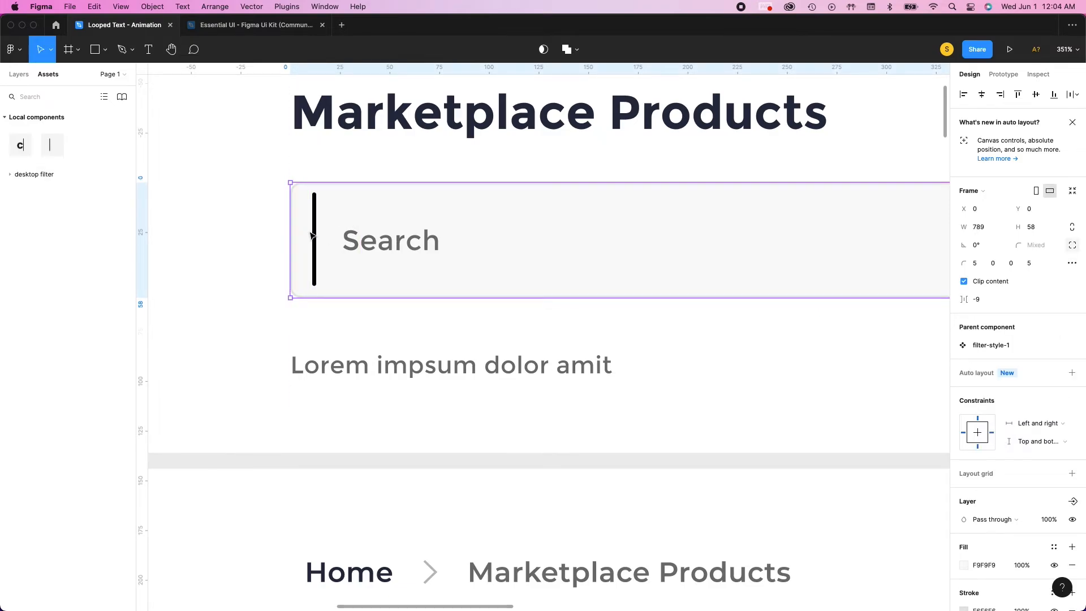
{"action": "left_click", "coordinate": [316, 236]}
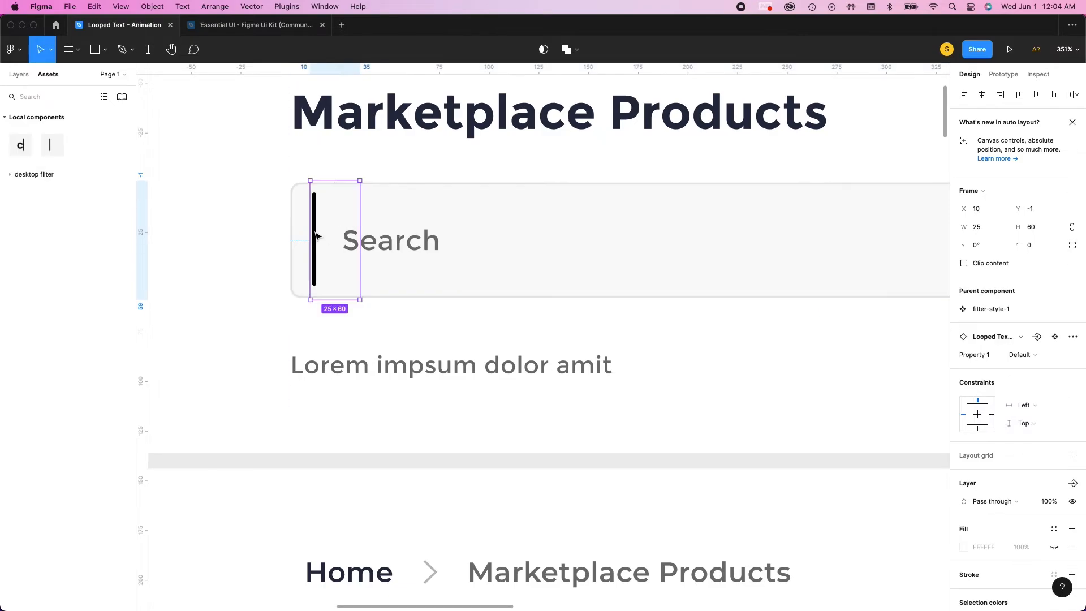
{"action": "left_click", "coordinate": [375, 237]}
{"action": "left_click", "coordinate": [319, 238]}
{"action": "left_click", "coordinate": [416, 244]}
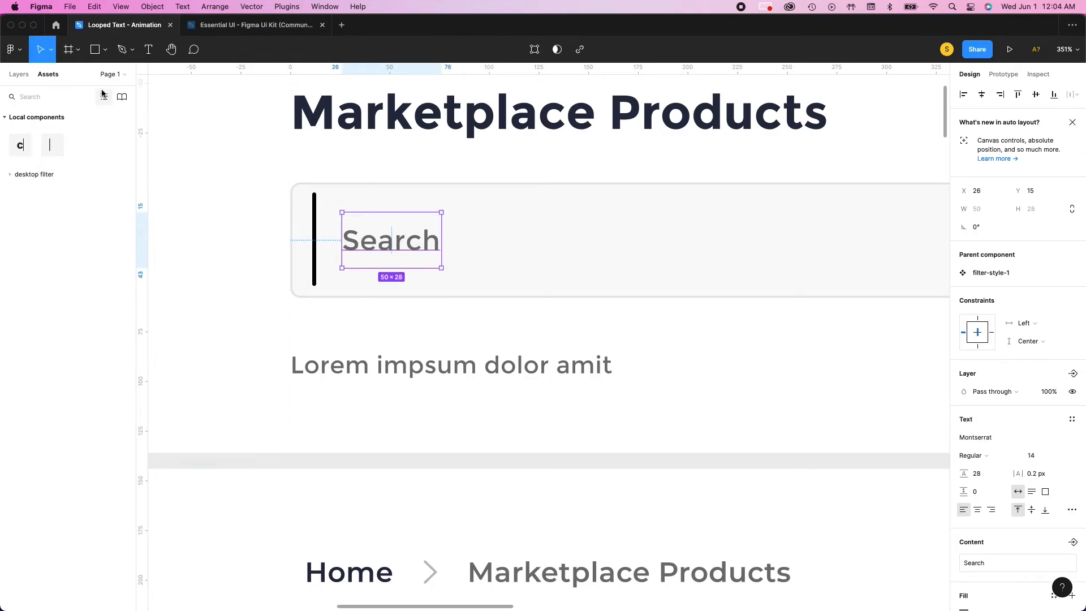
{"action": "left_click", "coordinate": [17, 74]}
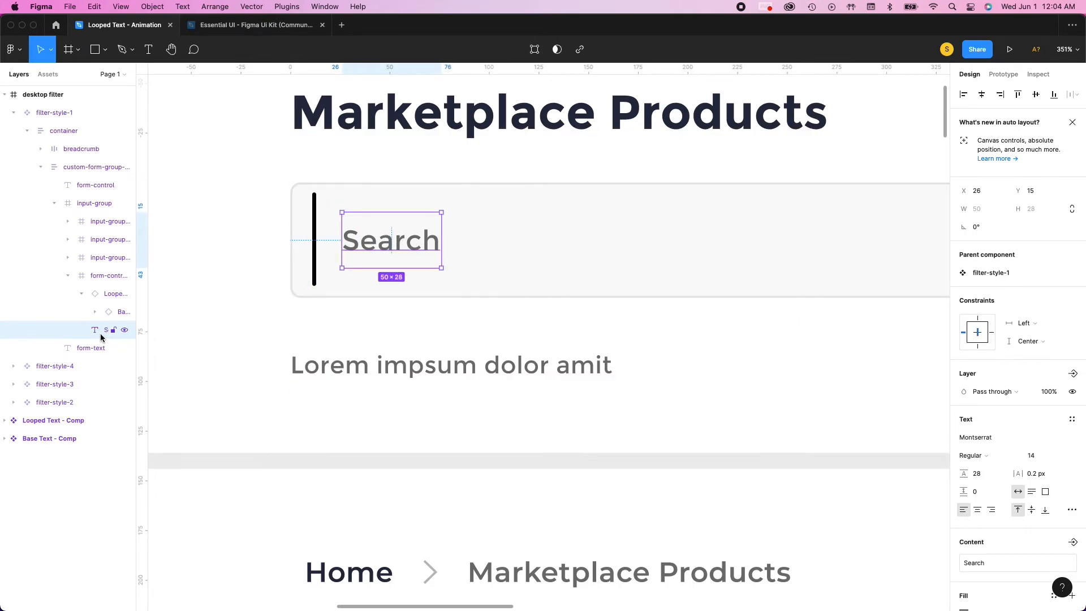
{"action": "left_click", "coordinate": [125, 331]}
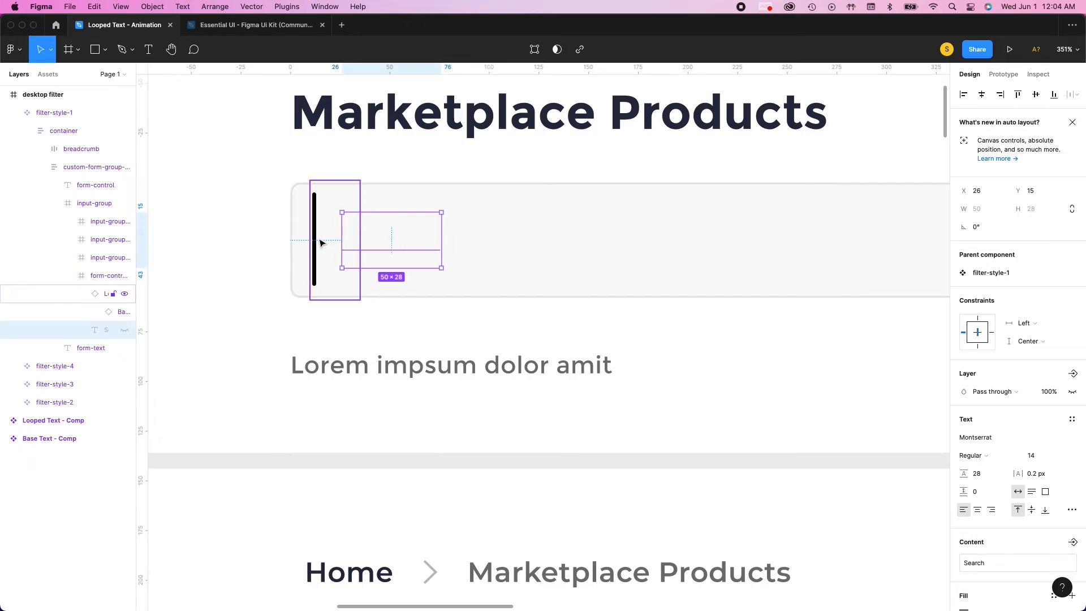
{"action": "left_click", "coordinate": [89, 278]}
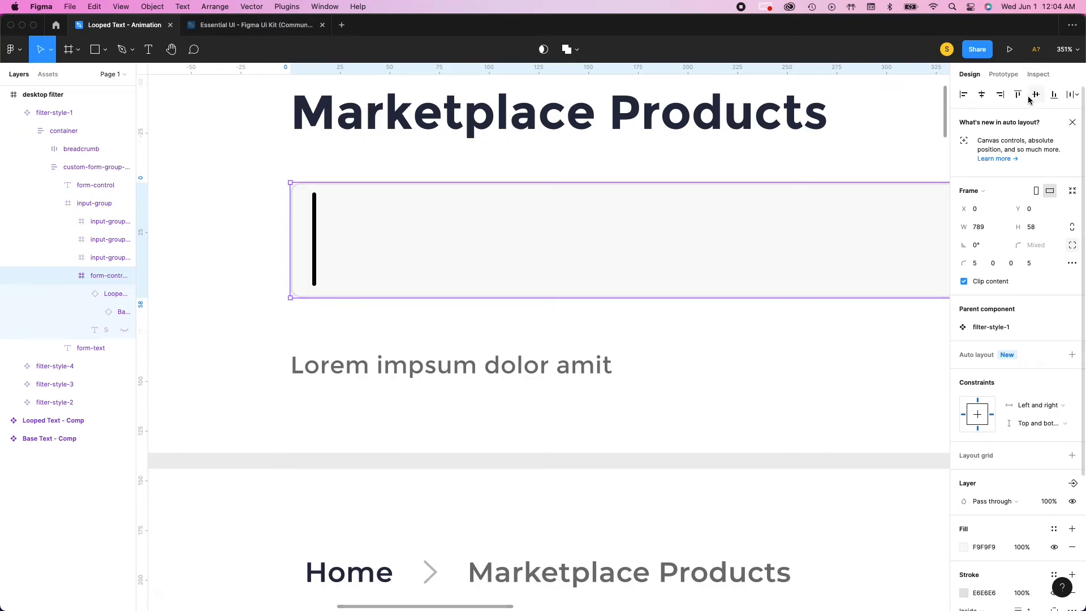
{"action": "left_click", "coordinate": [236, 257]}
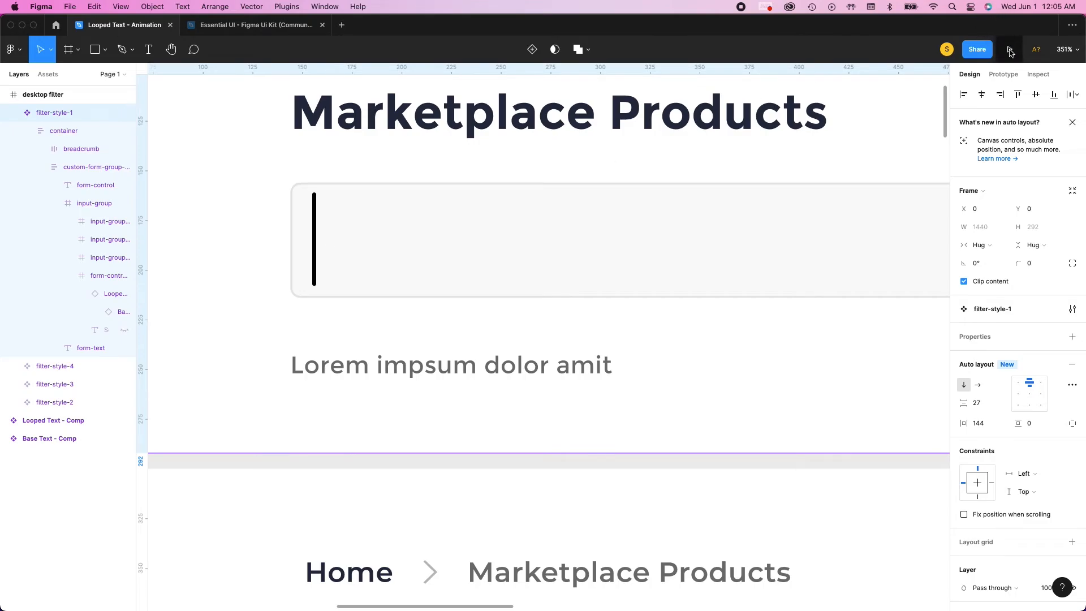
Preview the desktop filter frame as a prototype, then close the preview and return to the Looped Text - Animation file
{"action": "scroll", "coordinate": [529, 184], "scroll_direction": "down", "scroll_amount": 10}
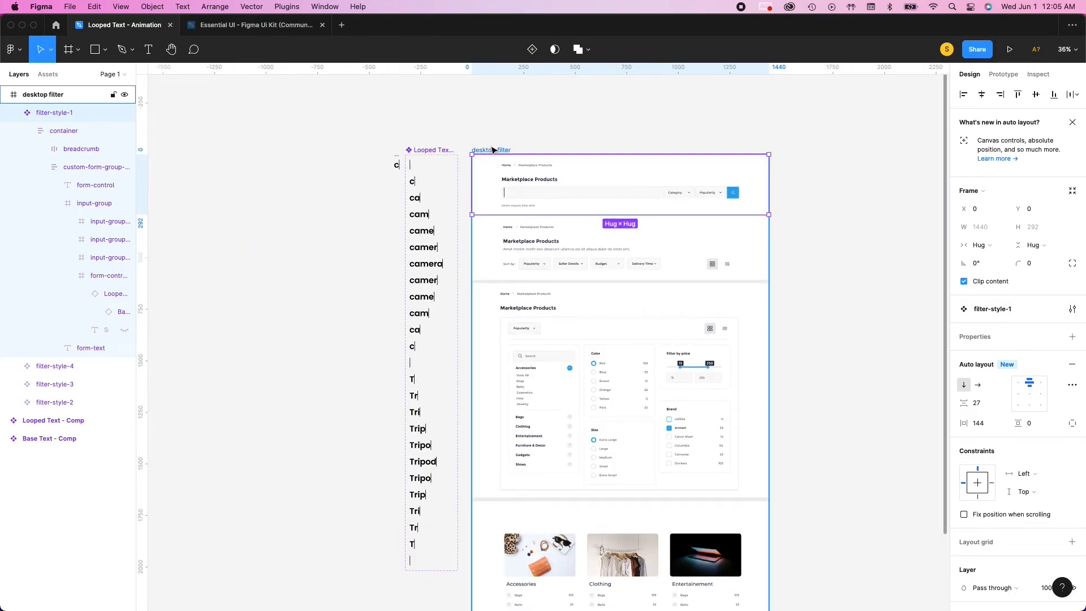
{"action": "left_click", "coordinate": [492, 149]}
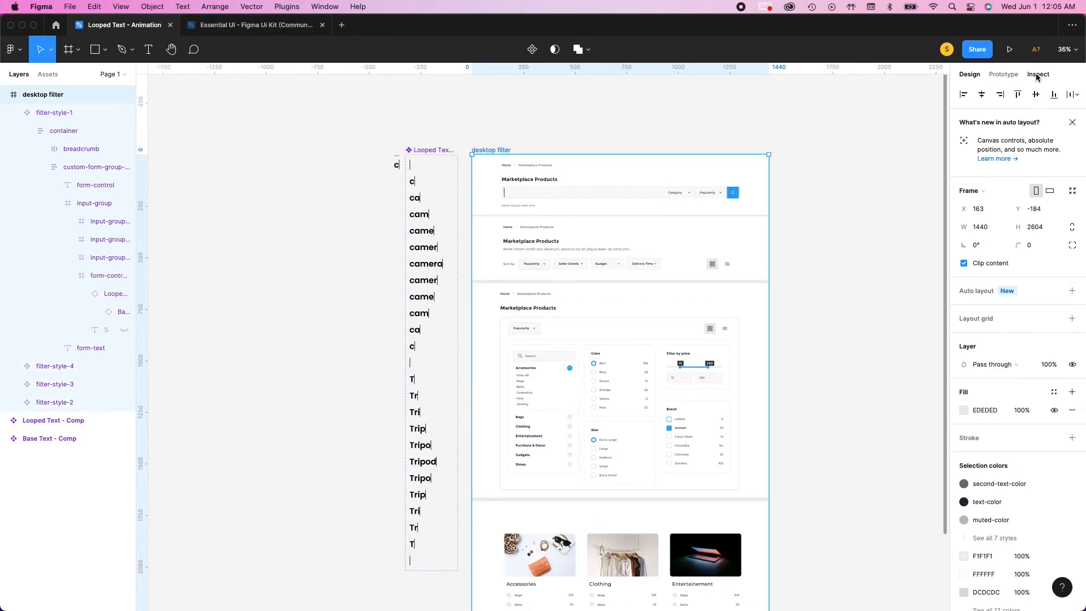
{"action": "left_click", "coordinate": [1011, 50]}
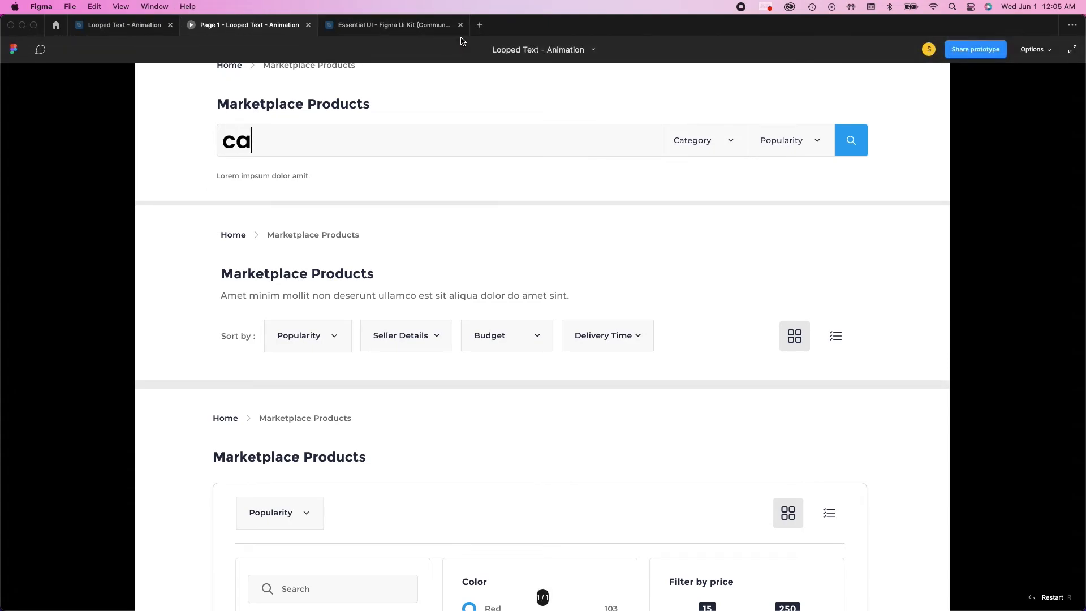
{"action": "left_click", "coordinate": [309, 25]}
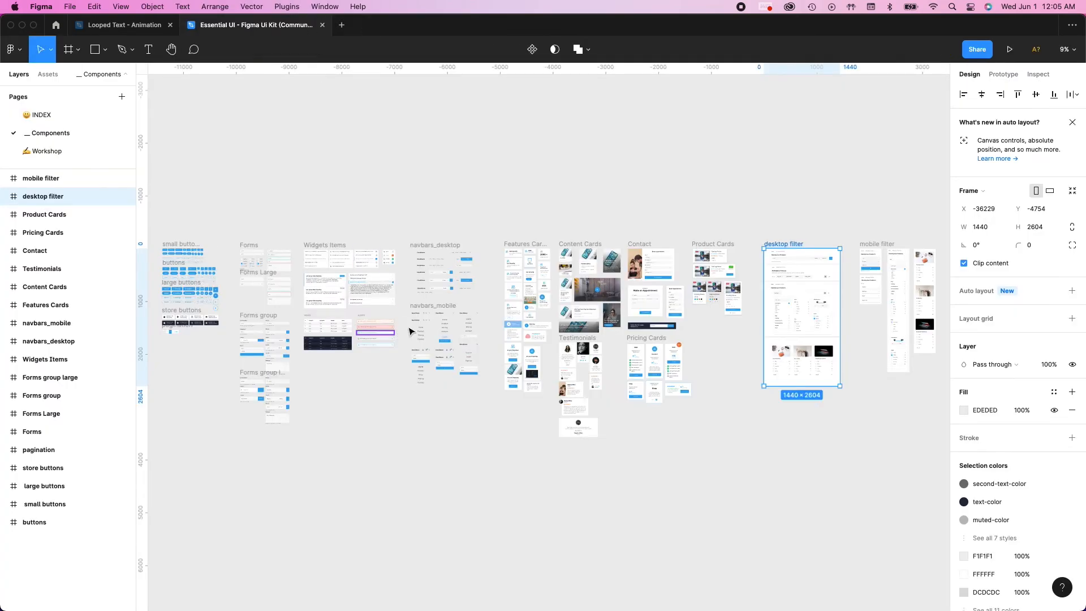
{"action": "left_click", "coordinate": [119, 25]}
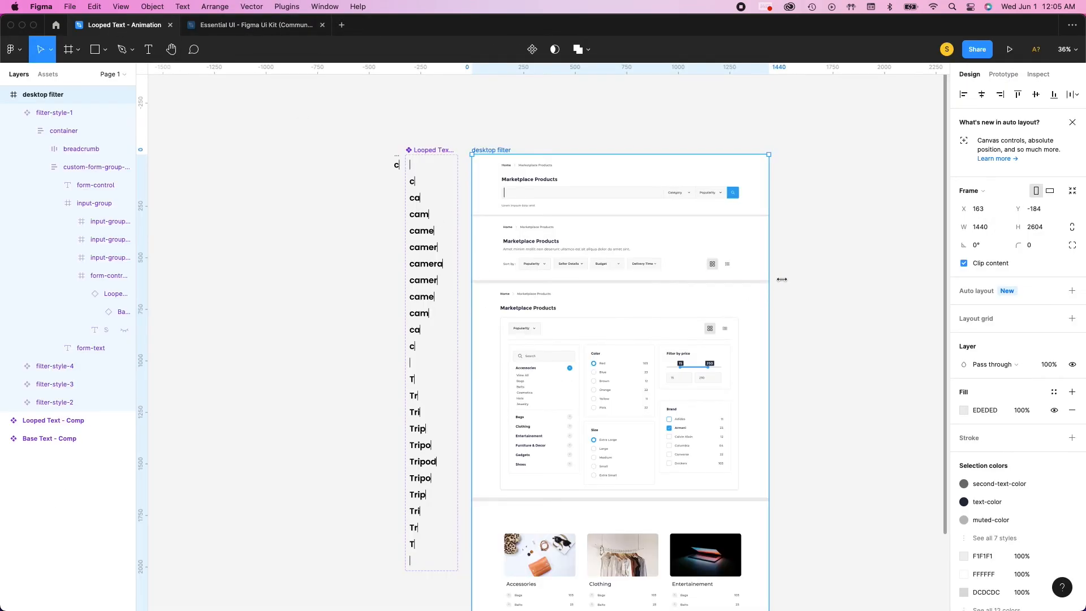
{"action": "left_click", "coordinate": [829, 270]}
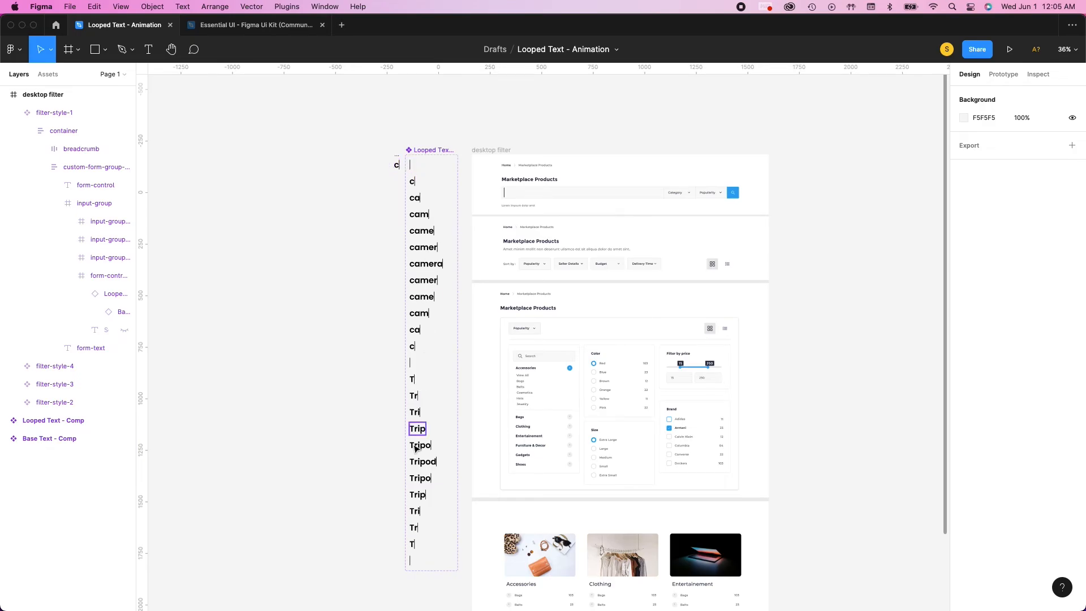
Redirect the After delay connection of the cursor-only Variant13 to Variant14, the first "T" variant
{"action": "left_click", "coordinate": [432, 344]}
{"action": "scroll", "coordinate": [433, 344], "scroll_direction": "up", "scroll_amount": 5}
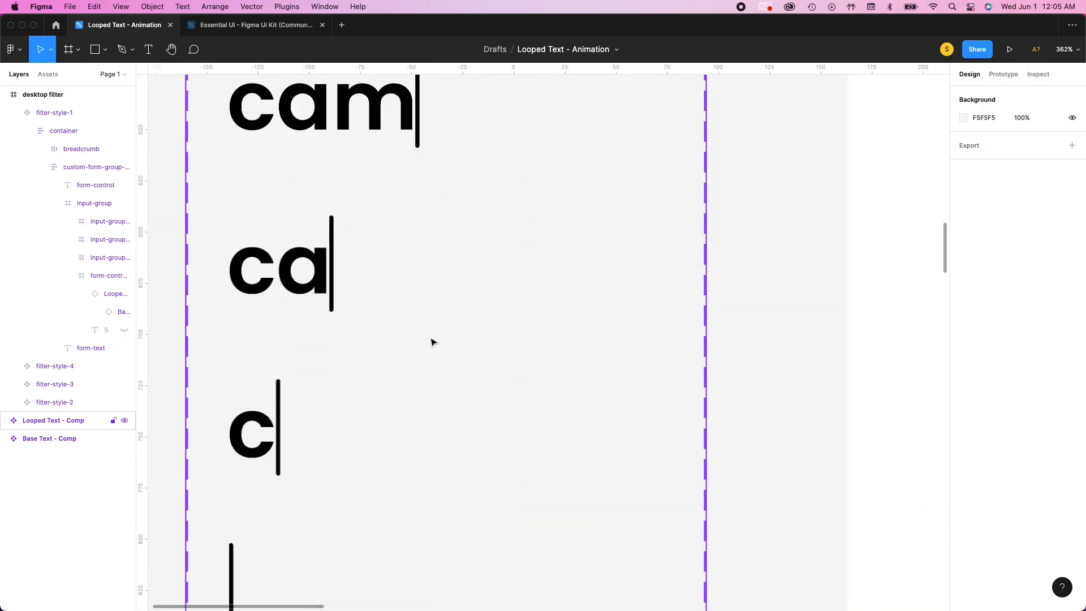
{"action": "scroll", "coordinate": [431, 344], "scroll_direction": "down", "scroll_amount": 4}
{"action": "left_click", "coordinate": [399, 379]}
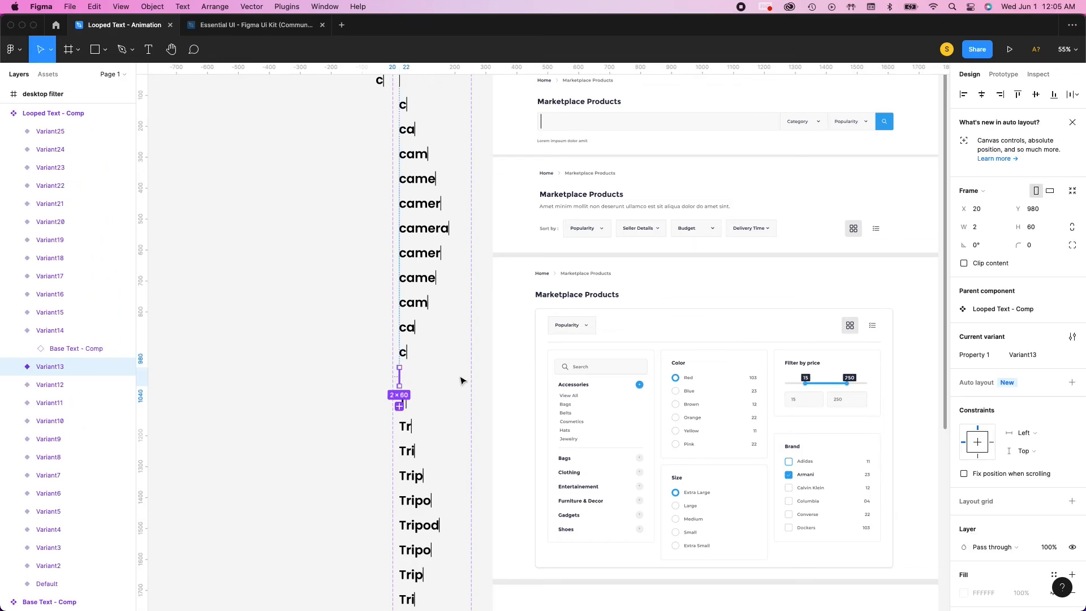
{"action": "key", "text": "shift+e"}
{"action": "scroll", "coordinate": [424, 375], "scroll_direction": "up", "scroll_amount": 5}
{"action": "scroll", "coordinate": [417, 275], "scroll_direction": "up", "scroll_amount": 5}
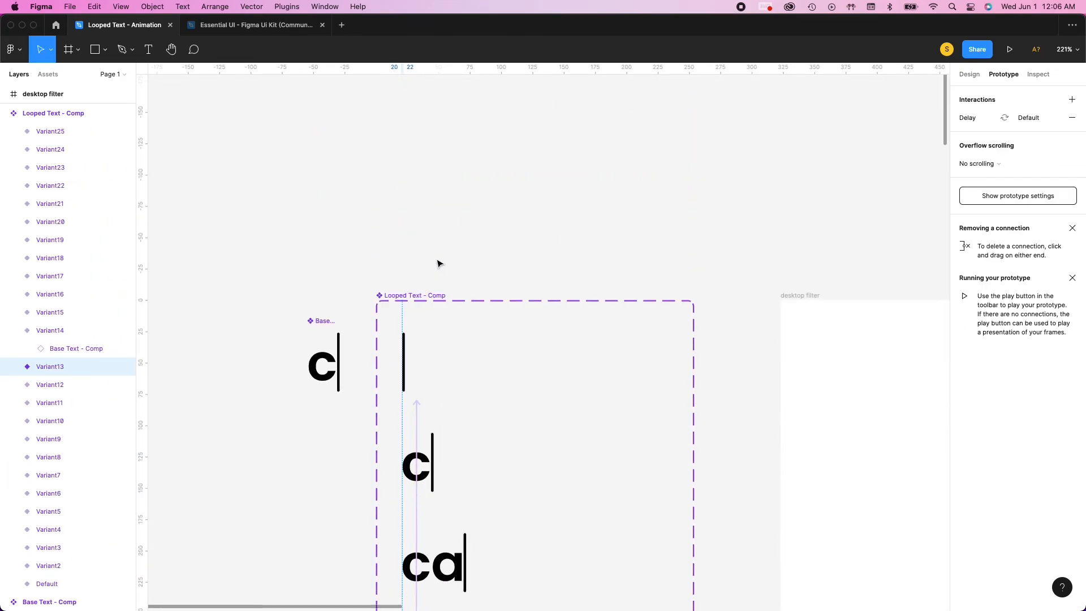
{"action": "mouse_move", "coordinate": [416, 409]}
{"action": "left_mouse_down"}
{"action": "mouse_move", "coordinate": [505, 430]}
{"action": "mouse_move", "coordinate": [464, 610]}
{"action": "mouse_move", "coordinate": [436, 583]}
{"action": "mouse_move", "coordinate": [407, 452]}
{"action": "mouse_move", "coordinate": [288, 343]}
{"action": "mouse_move", "coordinate": [164, 311]}
{"action": "mouse_move", "coordinate": [334, 346]}
{"action": "mouse_move", "coordinate": [276, 375]}
{"action": "mouse_move", "coordinate": [419, 405]}
{"action": "left_mouse_up"}
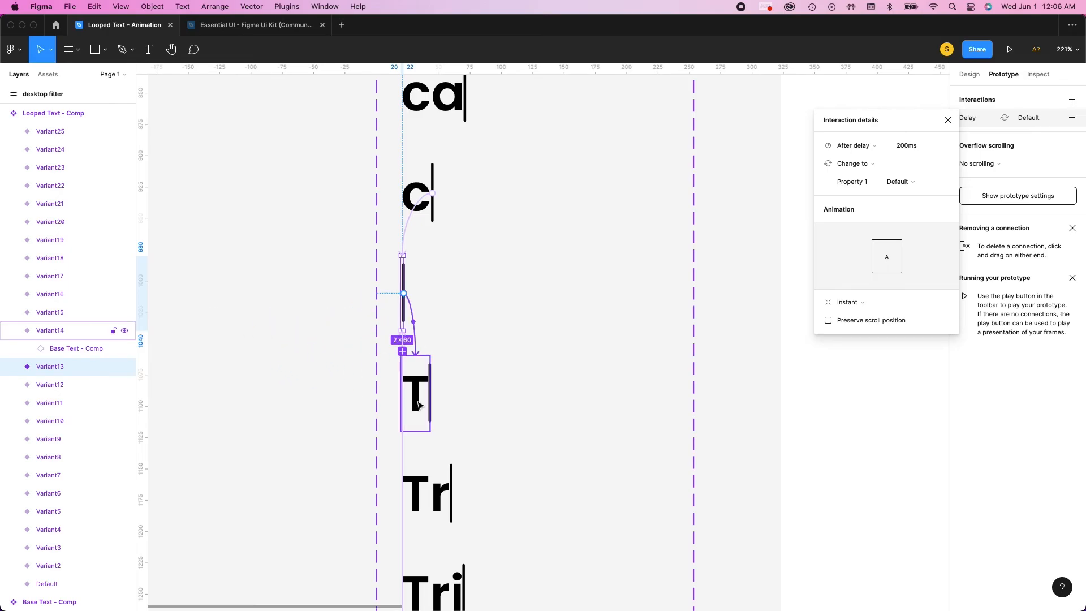
{"action": "left_click", "coordinate": [948, 120]}
Select the desktop filter frame and run its prototype preview again to check the full text loop
{"action": "key", "text": "shift+1"}
{"action": "scroll", "coordinate": [720, 222], "scroll_direction": "up", "scroll_amount": 3}
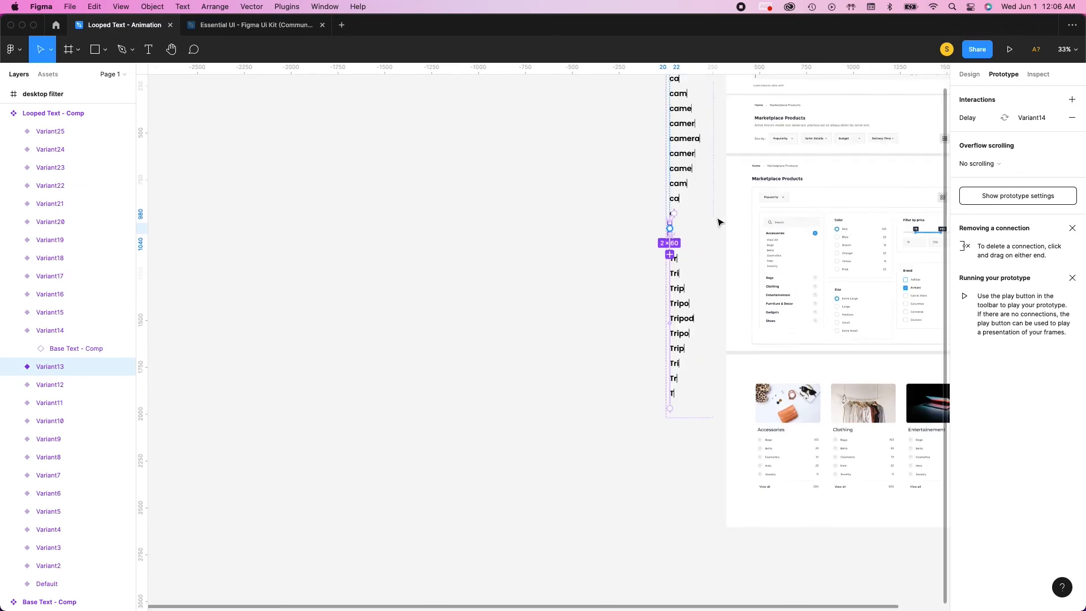
{"action": "scroll", "coordinate": [745, 219], "scroll_direction": "right", "scroll_amount": 5}
{"action": "scroll", "coordinate": [724, 216], "scroll_direction": "up", "scroll_amount": 5}
{"action": "scroll", "coordinate": [510, 232], "scroll_direction": "down", "scroll_amount": 2}
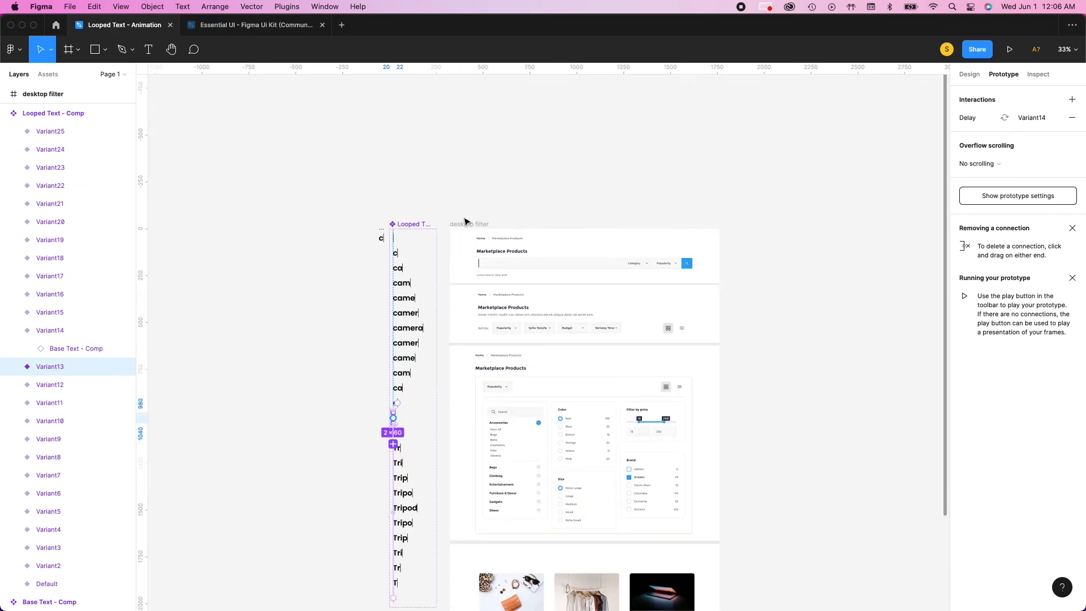
{"action": "left_click", "coordinate": [470, 224]}
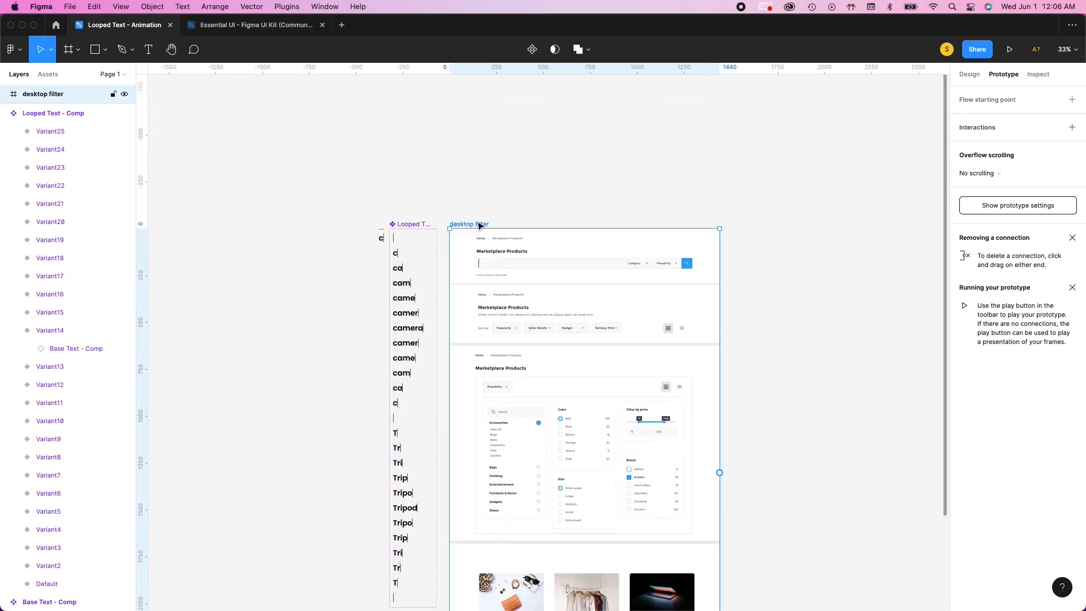
{"action": "left_click", "coordinate": [1010, 49]}
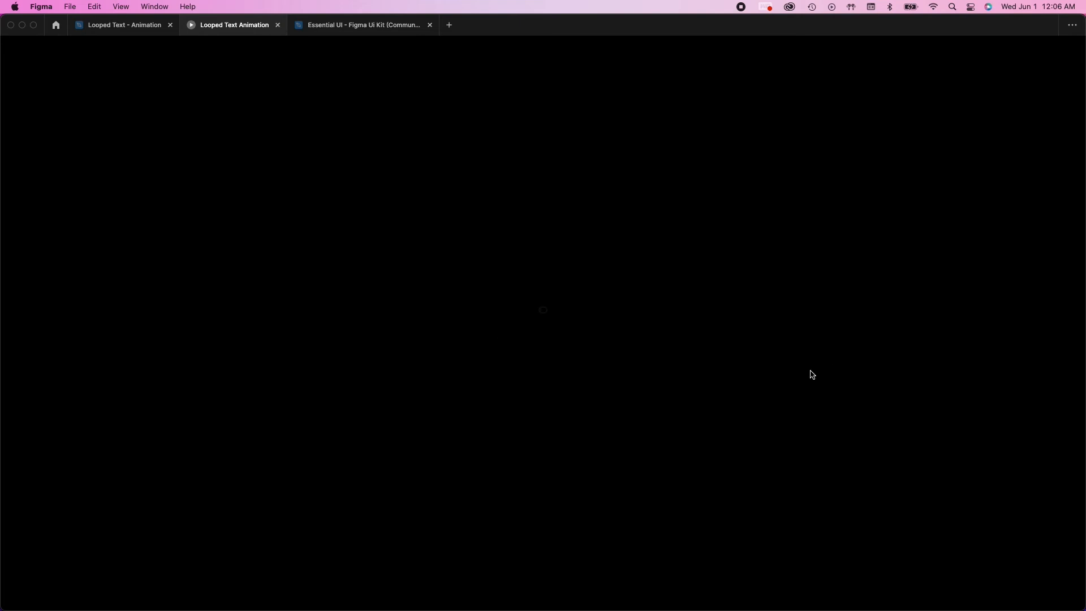